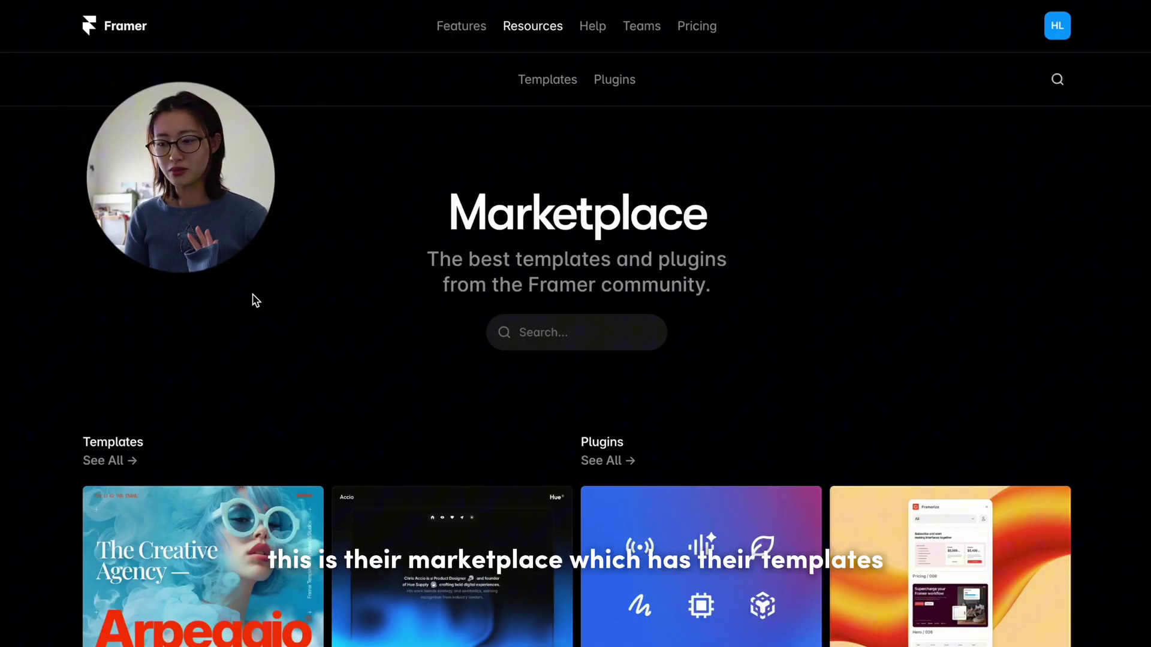
Step: Browse the marketplace to its template listing and filter the templates to free ones
{"action": "scroll", "coordinate": [40, 367], "scroll_direction": "down", "scroll_amount": 1}
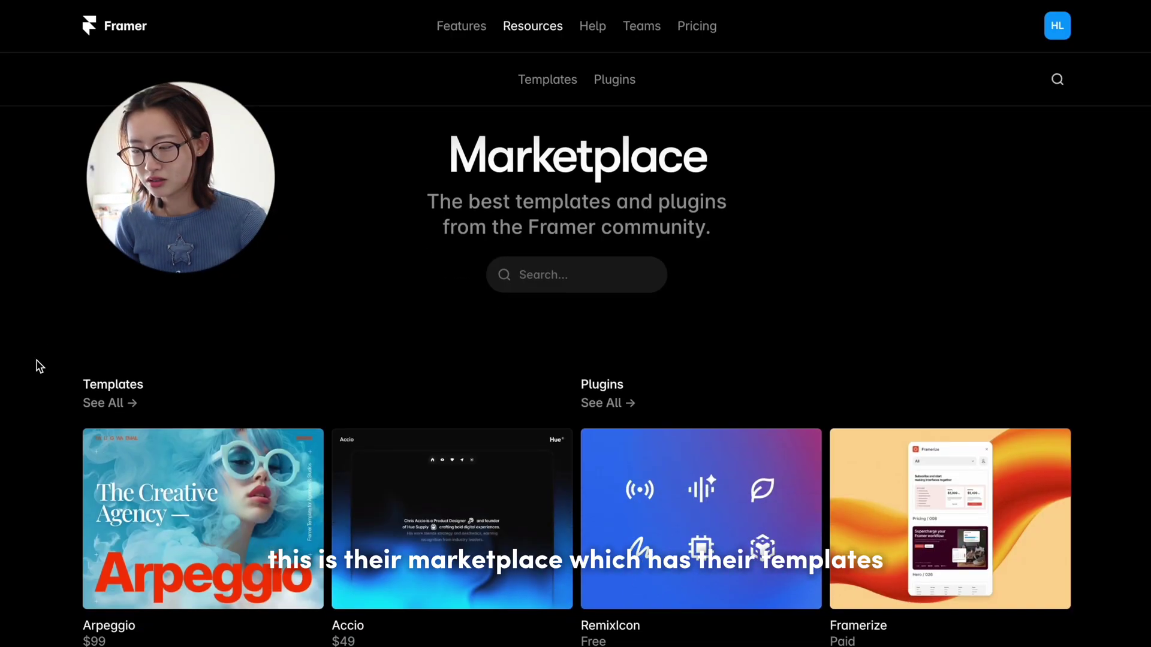
{"action": "scroll", "coordinate": [40, 366], "scroll_direction": "down", "scroll_amount": 8}
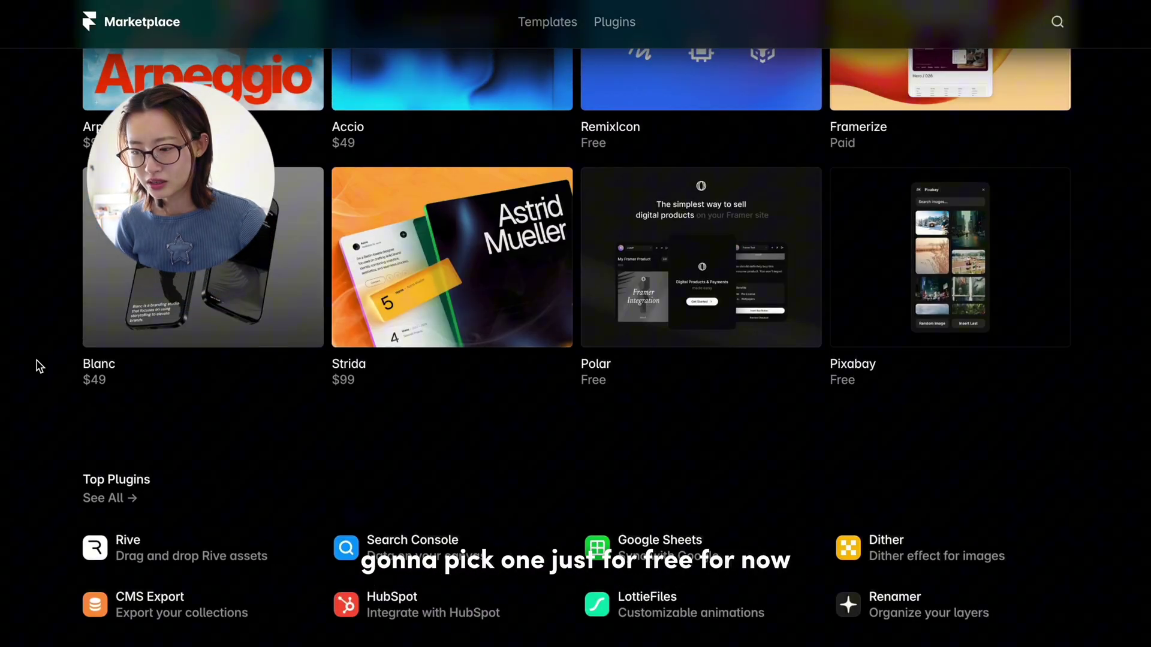
{"action": "scroll", "coordinate": [40, 367], "scroll_direction": "up", "scroll_amount": 5}
{"action": "scroll", "coordinate": [39, 366], "scroll_direction": "down", "scroll_amount": 2}
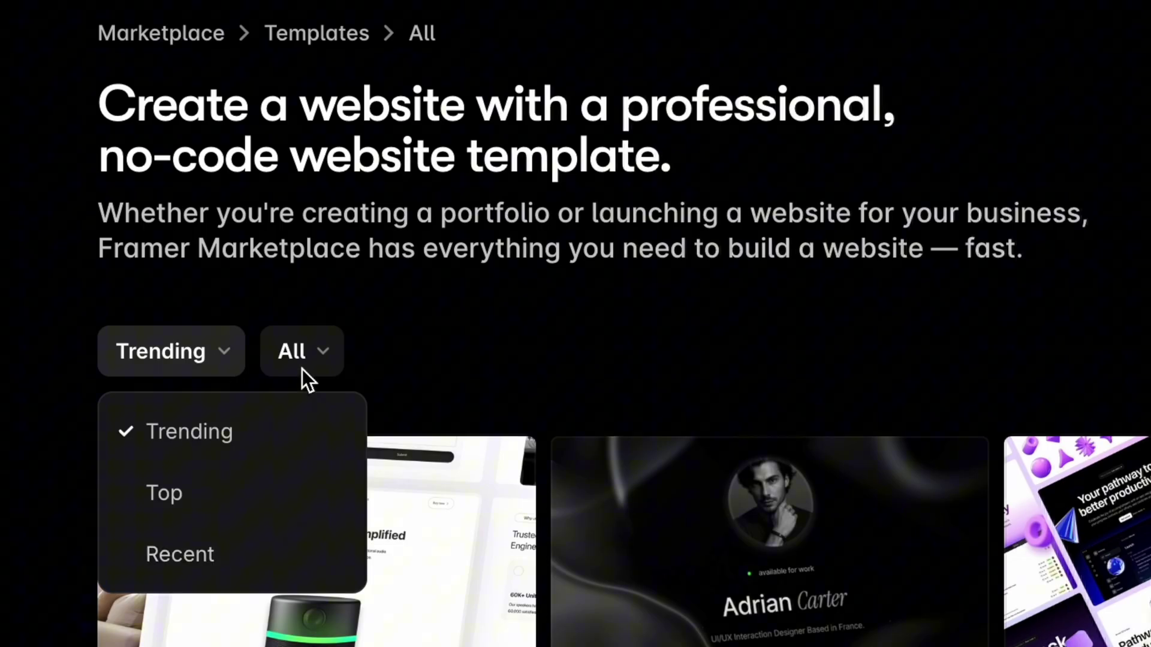
{"action": "left_click", "coordinate": [302, 368]}
{"action": "left_click", "coordinate": [330, 555]}
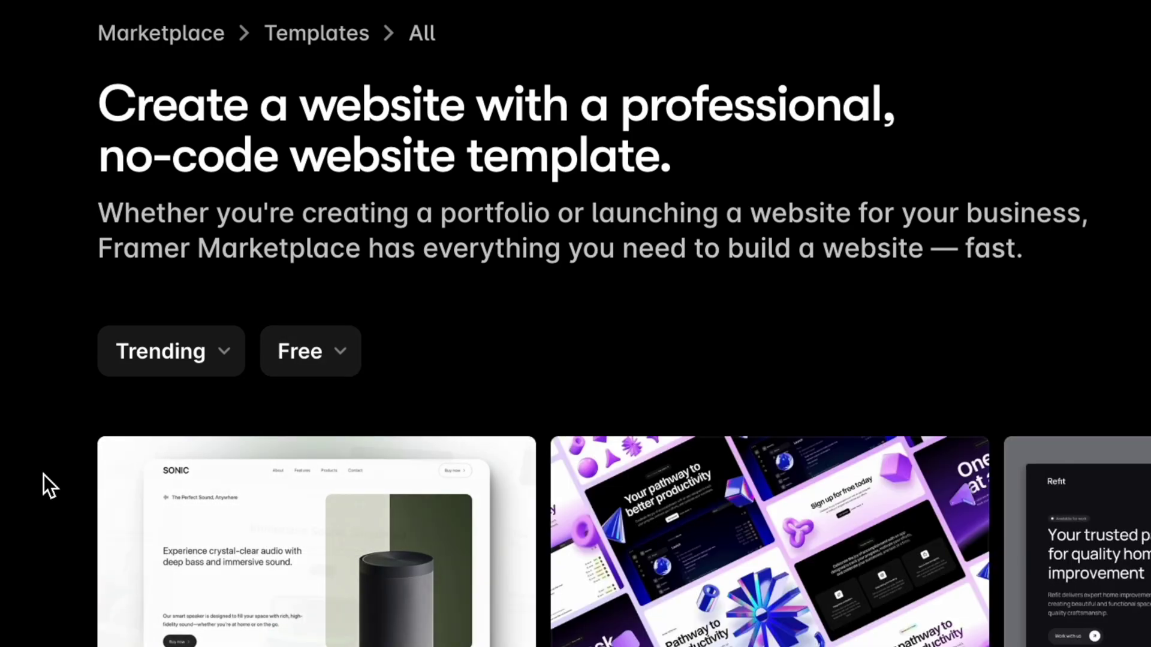
Step: Choose the free CallumHayes designer portfolio template and copy it into an editable project
{"action": "scroll", "coordinate": [51, 346], "scroll_direction": "down", "scroll_amount": 10}
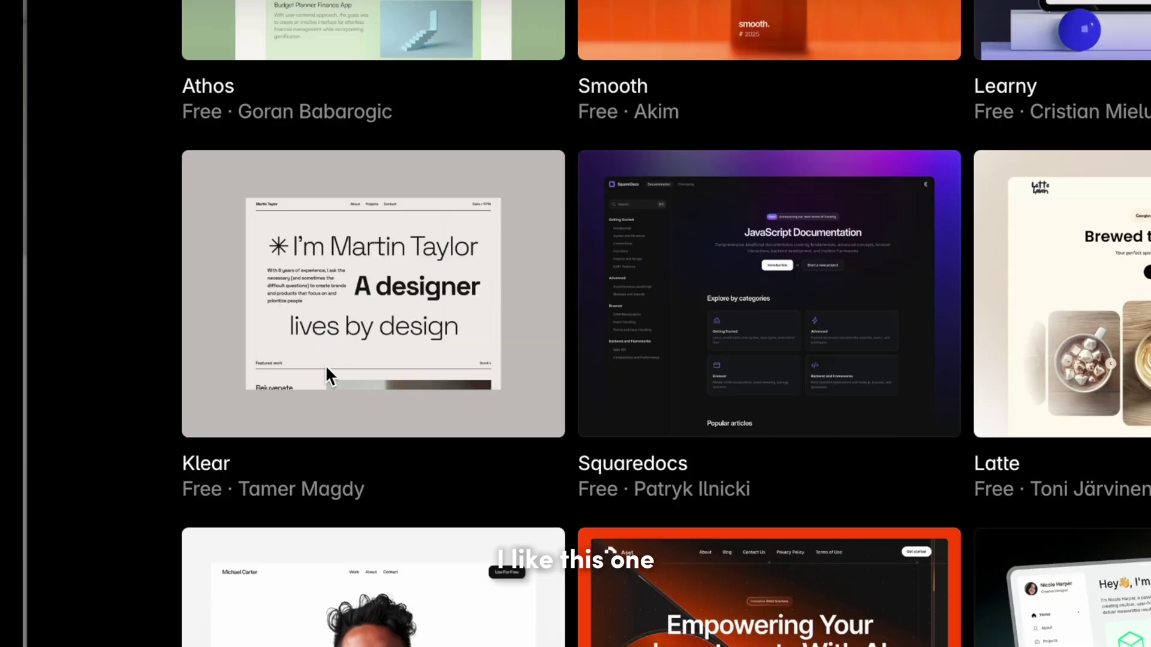
{"action": "scroll", "coordinate": [26, 352], "scroll_direction": "down", "scroll_amount": 15}
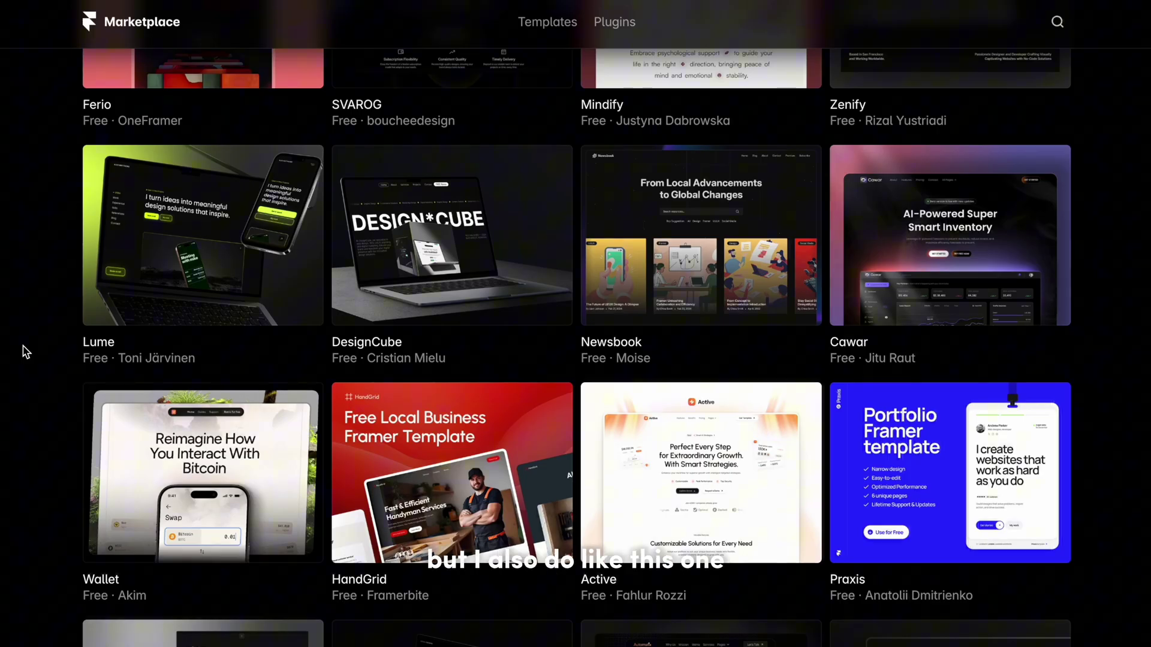
{"action": "scroll", "coordinate": [26, 352], "scroll_direction": "down", "scroll_amount": 1}
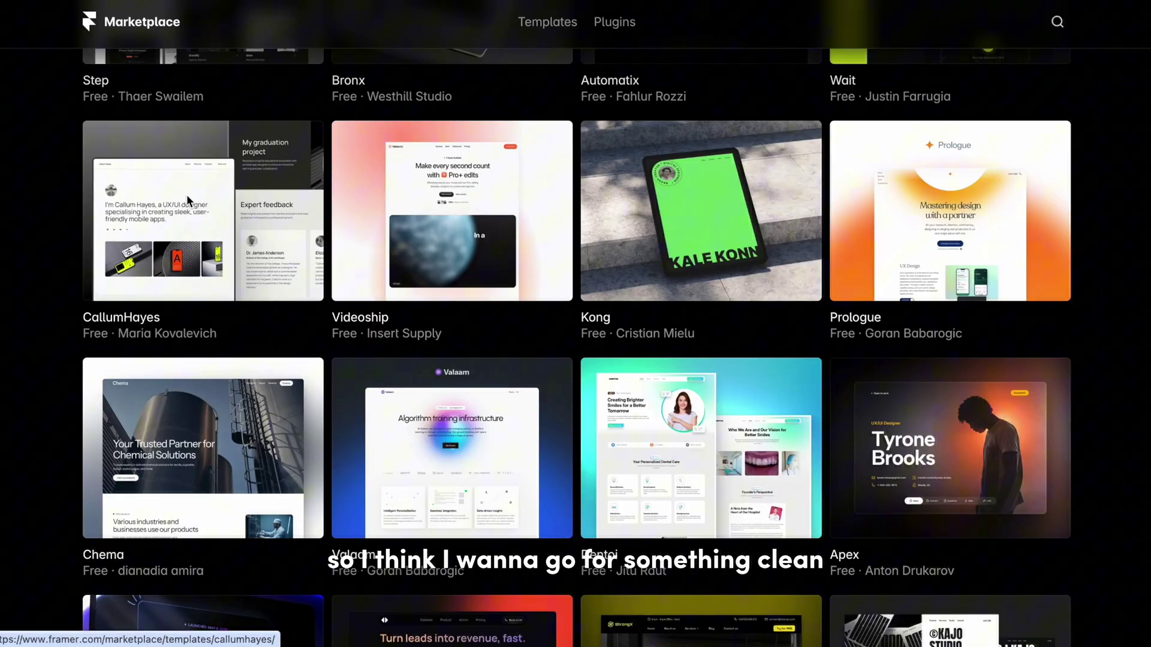
{"action": "scroll", "coordinate": [185, 195], "scroll_direction": "up", "scroll_amount": 1}
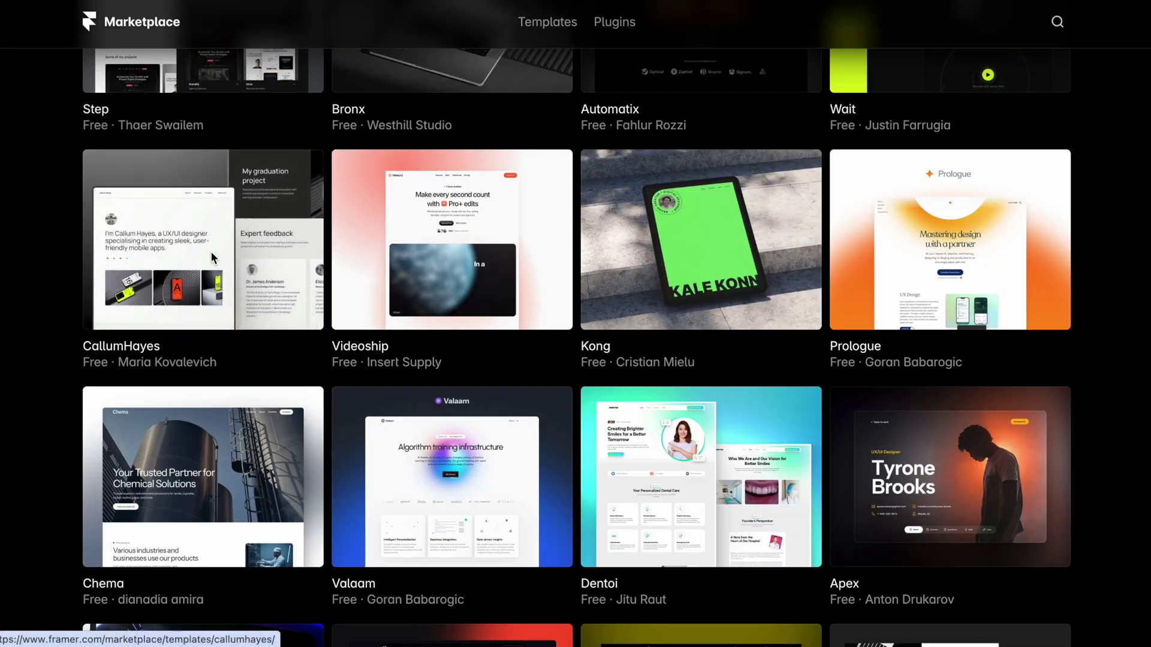
{"action": "left_click", "coordinate": [211, 250]}
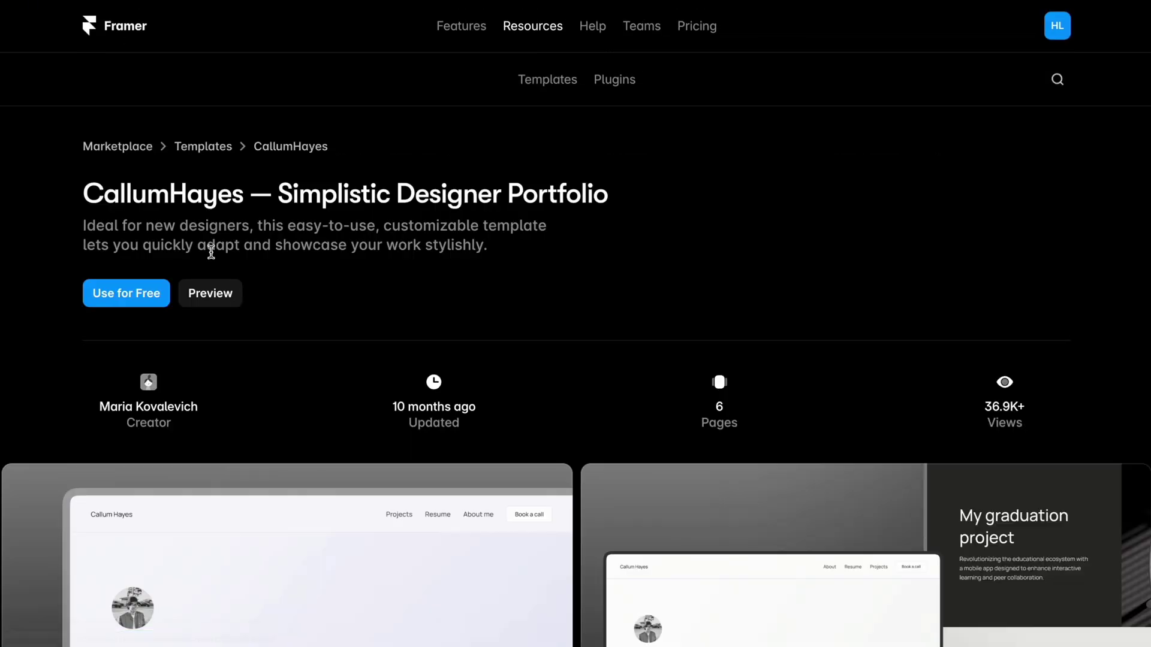
{"action": "left_click", "coordinate": [115, 304]}
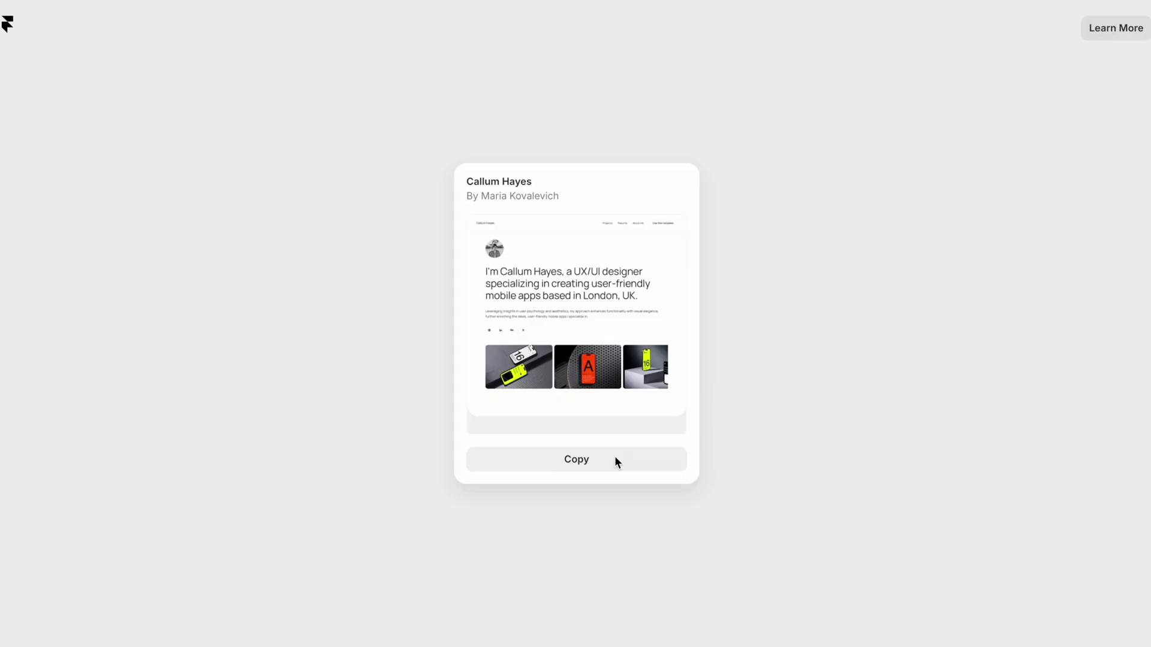
{"action": "left_click", "coordinate": [582, 461]}
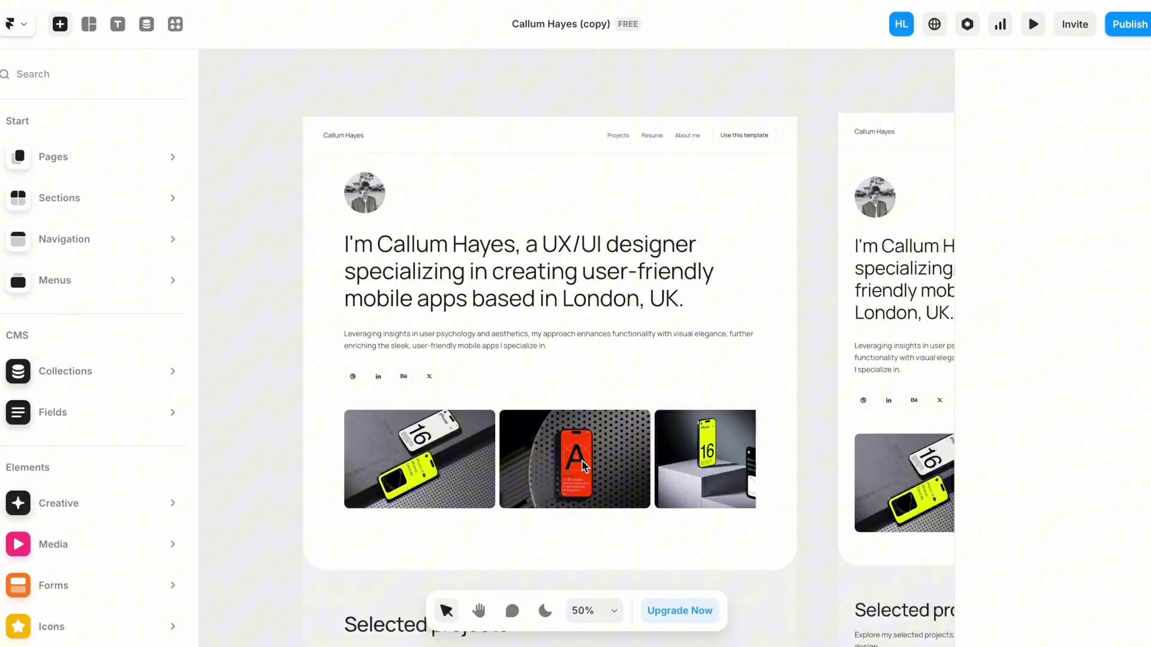
Step: Replace the site name text in the desktop Navigation component with the site owner's name and return to the Home page
{"action": "scroll", "coordinate": [585, 466], "scroll_direction": "down", "scroll_amount": 11}
{"action": "scroll", "coordinate": [585, 467], "scroll_direction": "up", "scroll_amount": 11}
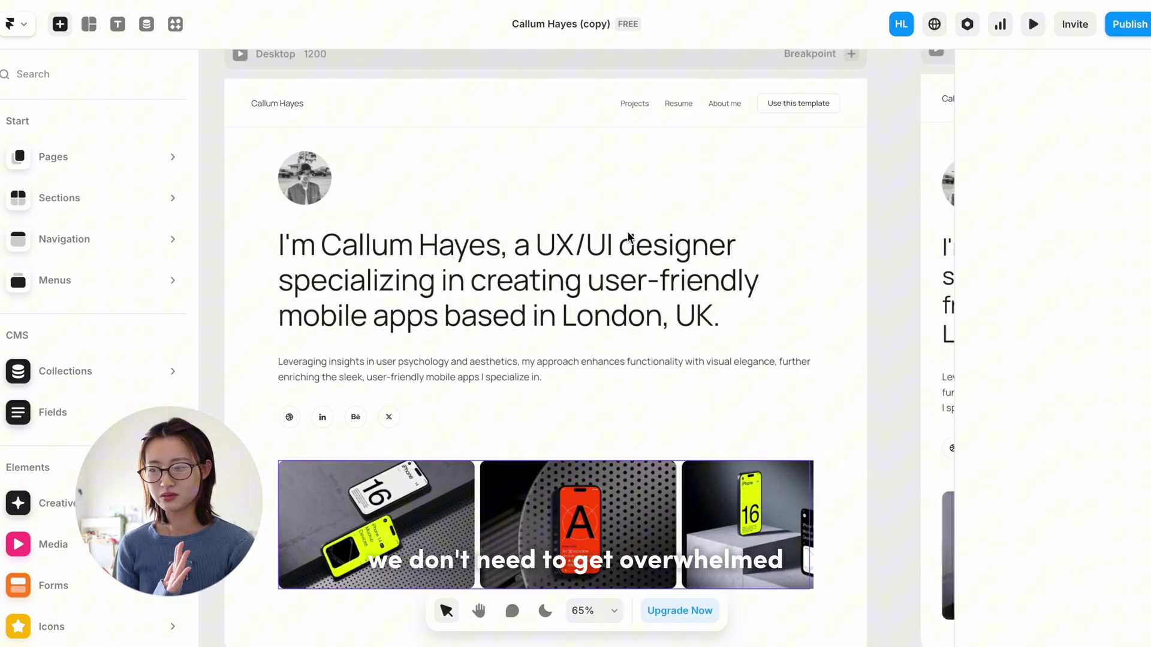
{"action": "double_click", "coordinate": [290, 110]}
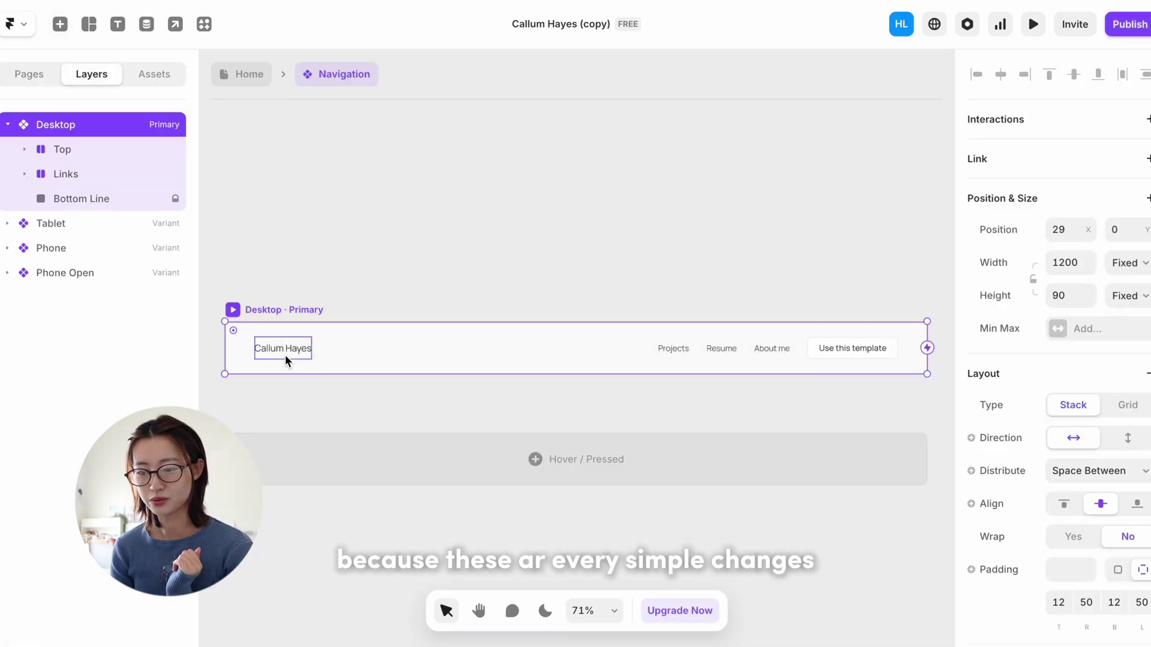
{"action": "scroll", "coordinate": [279, 354], "scroll_direction": "up", "scroll_amount": 3}
{"action": "scroll", "coordinate": [279, 353], "scroll_direction": "down", "scroll_amount": 3}
{"action": "double_click", "coordinate": [279, 353]}
{"action": "scroll", "coordinate": [272, 351], "scroll_direction": "up", "scroll_amount": 5}
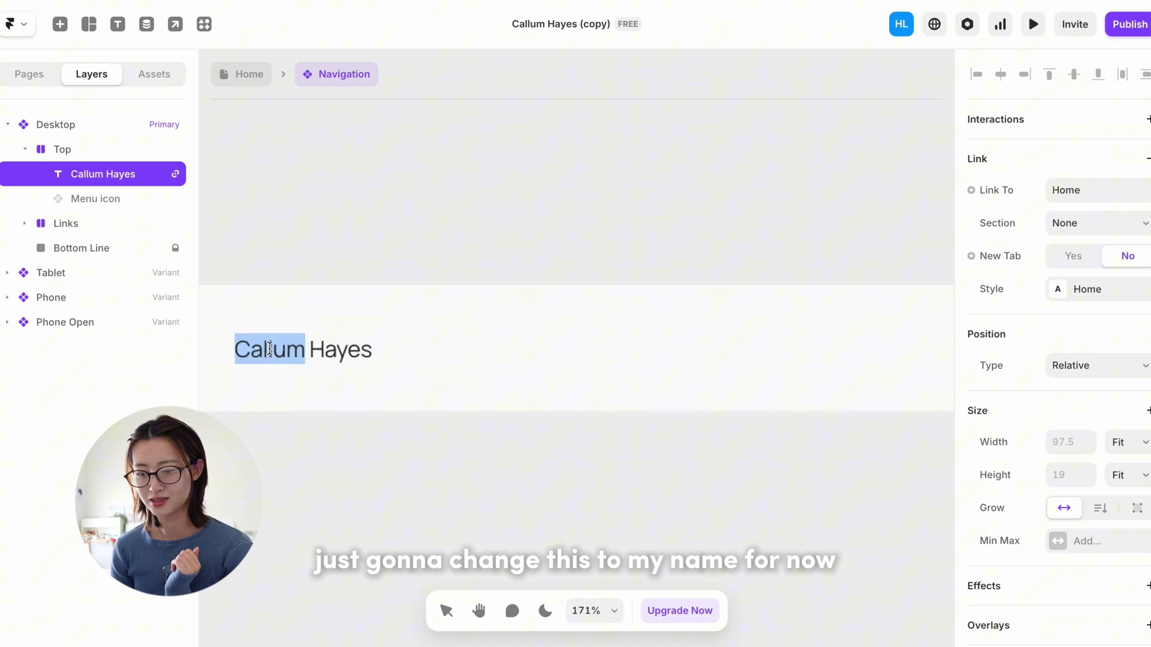
{"action": "scroll", "coordinate": [270, 348], "scroll_direction": "left", "scroll_amount": 1}
{"action": "key", "text": "ctrl+a"}
{"action": "type", "text": "Han"}
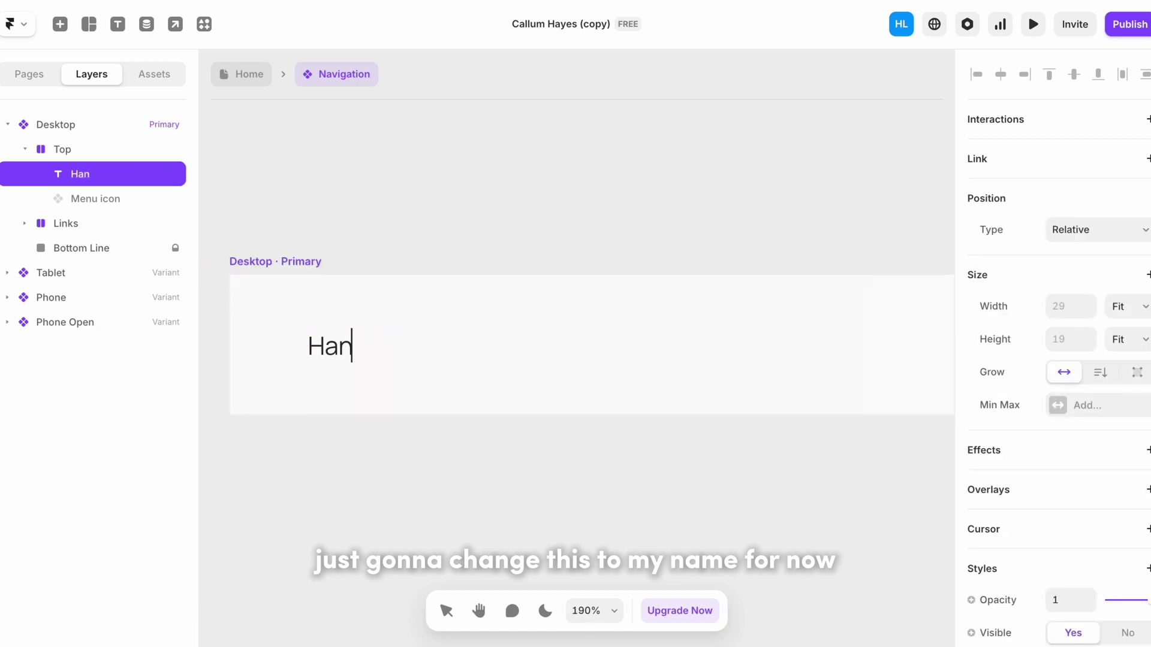
{"action": "type", "text": "nah / Yujin"}
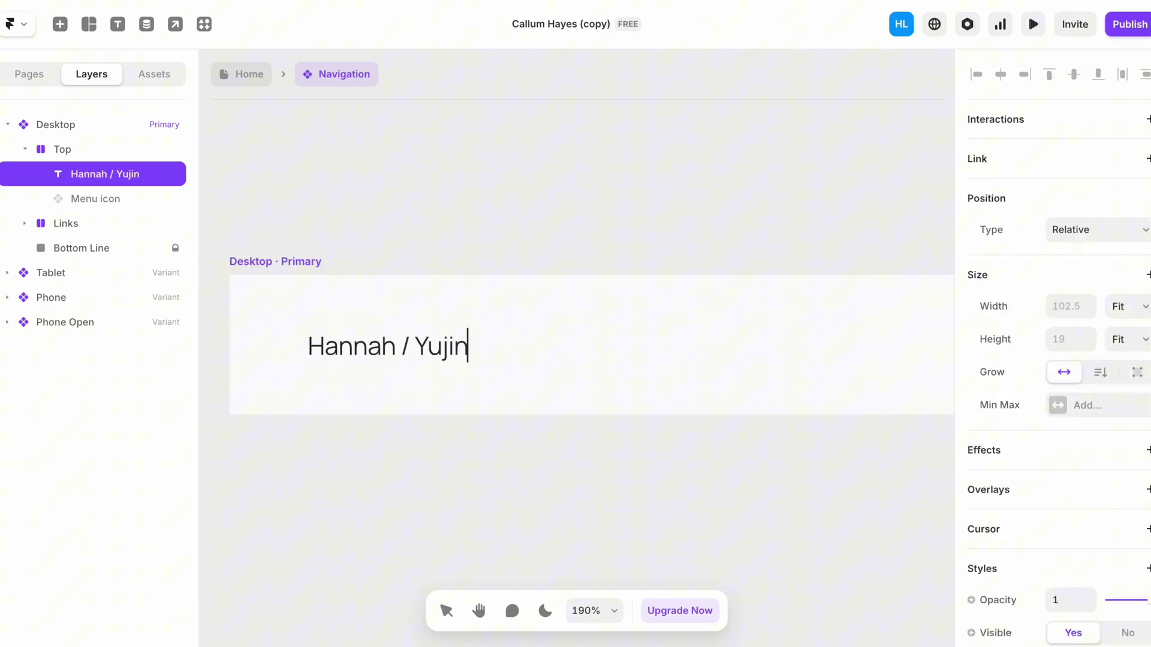
{"action": "key", "text": "Escape"}
{"action": "left_click", "coordinate": [239, 75]}
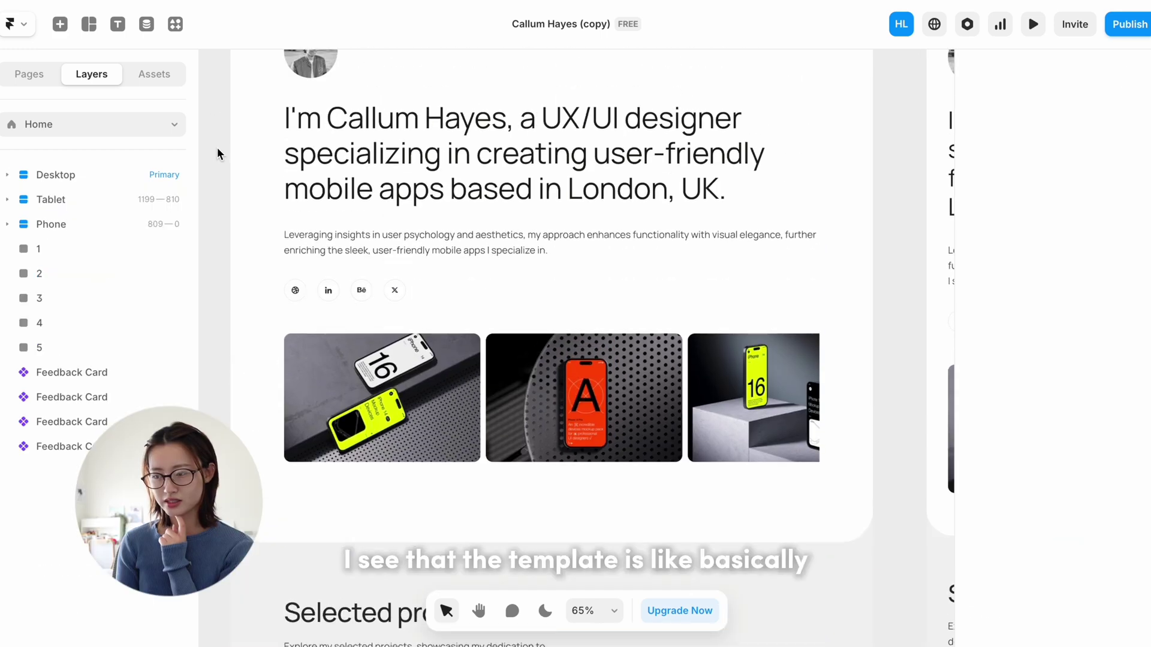
Step: Review the desktop Home page's sections from the intro through the projects and expert feedback to the footer
{"action": "scroll", "coordinate": [218, 154], "scroll_direction": "up", "scroll_amount": 3}
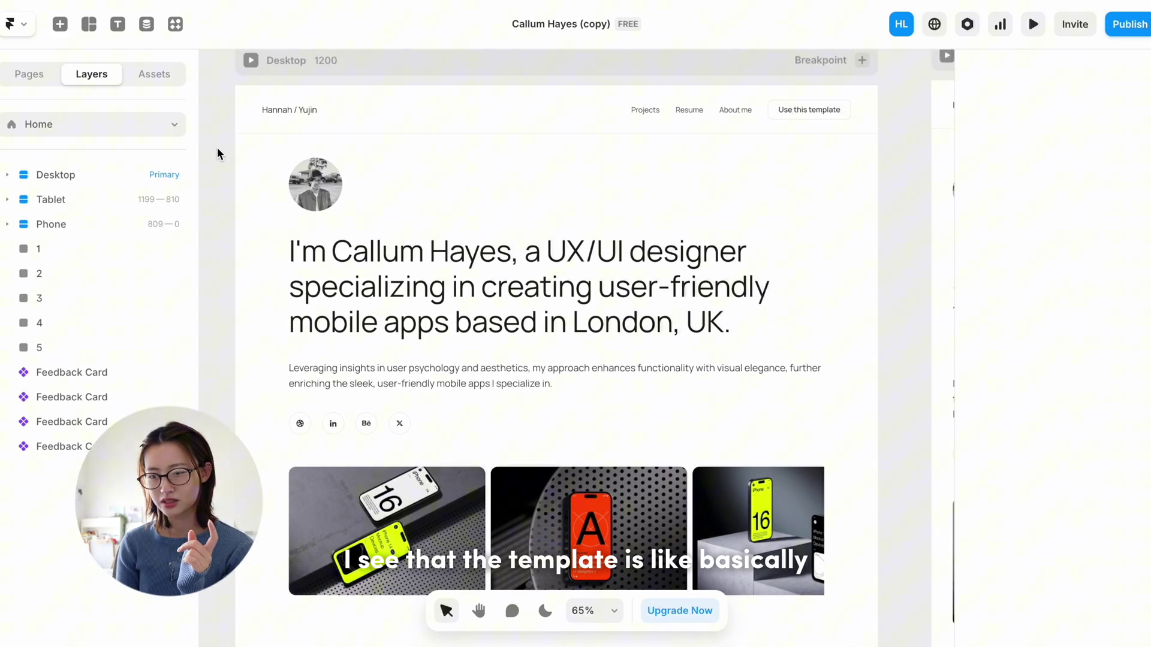
{"action": "scroll", "coordinate": [218, 154], "scroll_direction": "down", "scroll_amount": 8}
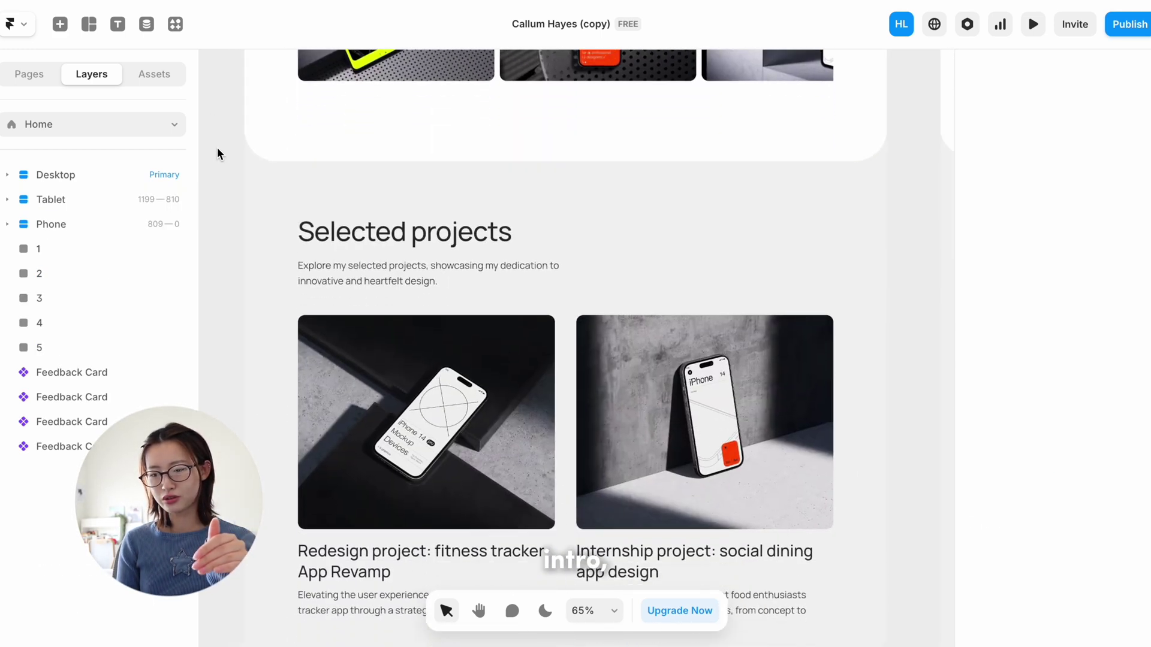
{"action": "scroll", "coordinate": [218, 154], "scroll_direction": "down", "scroll_amount": 10}
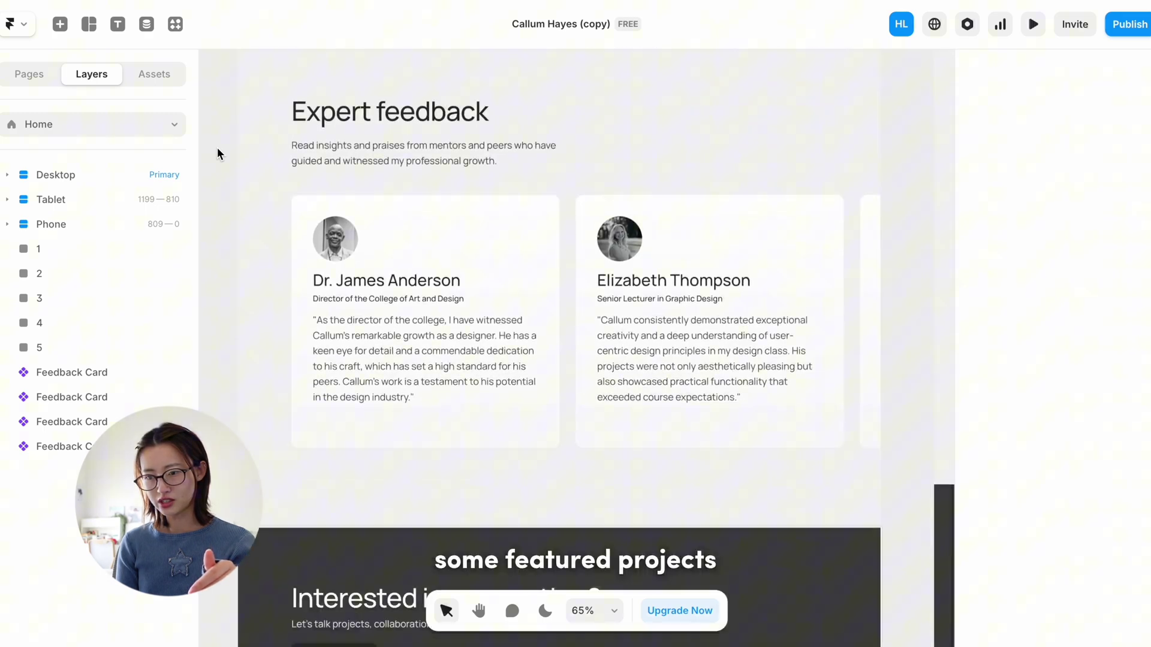
{"action": "scroll", "coordinate": [217, 154], "scroll_direction": "down", "scroll_amount": 1}
{"action": "scroll", "coordinate": [359, 240], "scroll_direction": "up", "scroll_amount": 2}
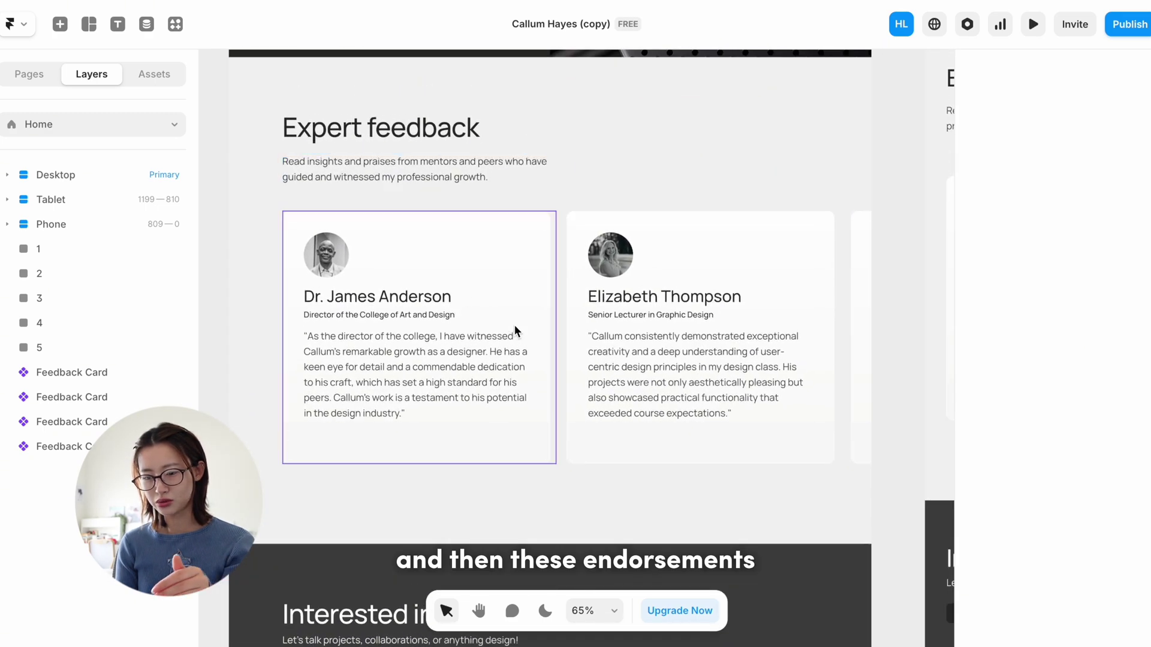
{"action": "scroll", "coordinate": [629, 358], "scroll_direction": "down", "scroll_amount": 5}
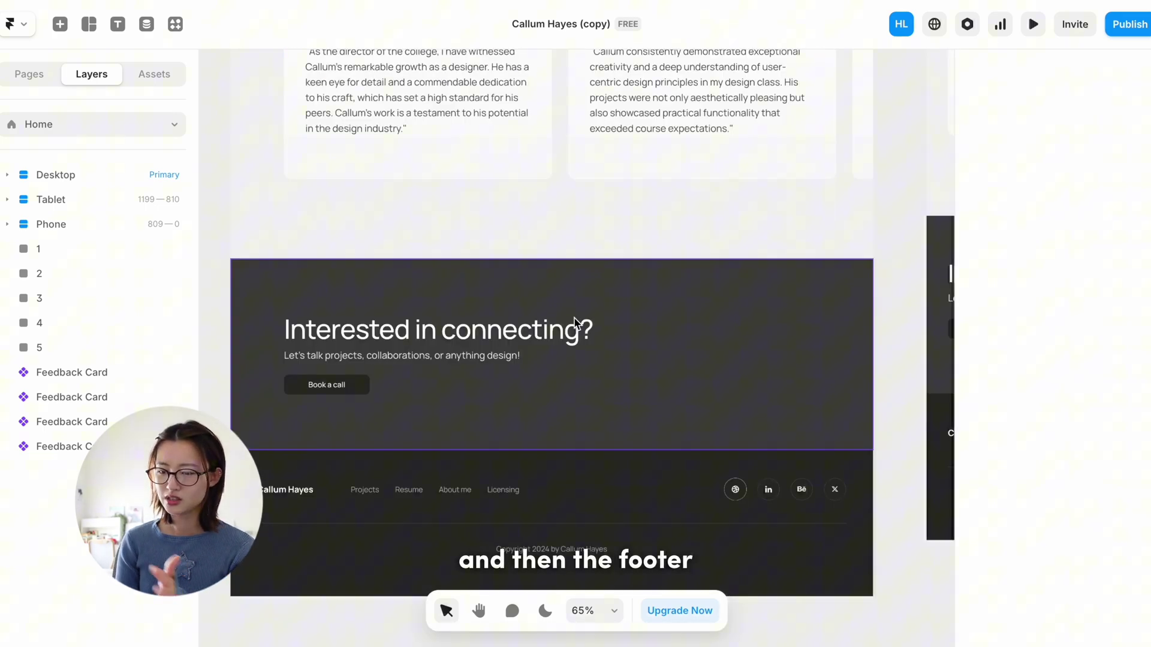
{"action": "scroll", "coordinate": [584, 327], "scroll_direction": "up", "scroll_amount": 5}
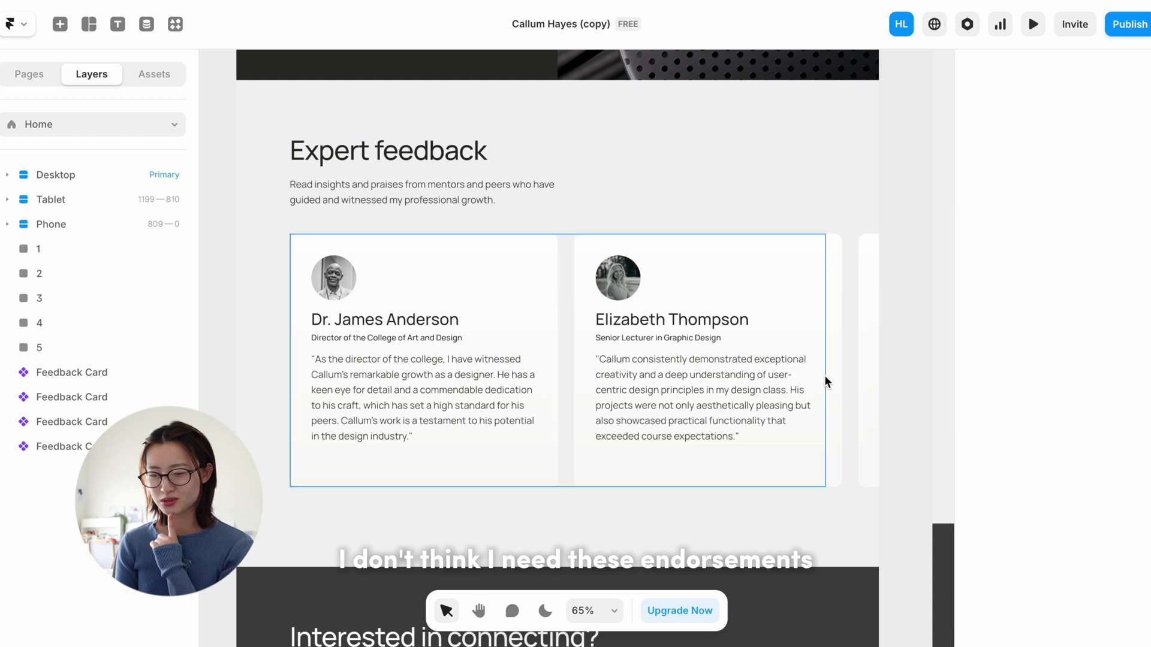
{"action": "scroll", "coordinate": [540, 300], "scroll_direction": "up", "scroll_amount": 1}
Step: Delete the testimonial slideshow together with the "Expert feedback" heading and its description text
{"action": "left_click", "coordinate": [433, 356]}
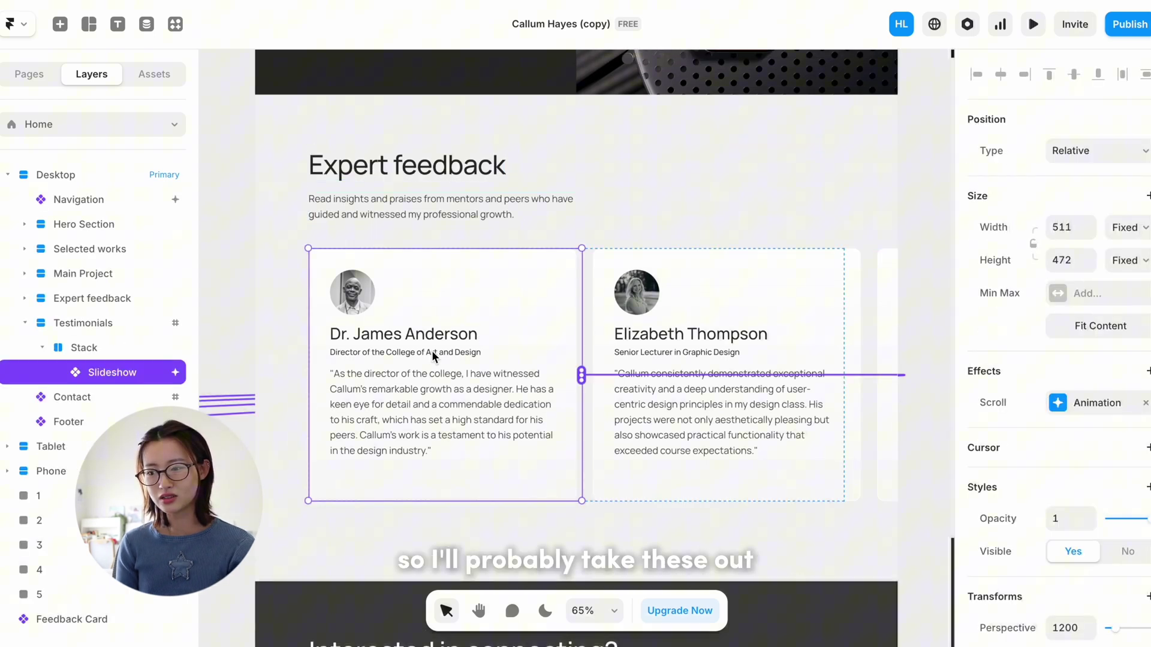
{"action": "key", "text": "Delete"}
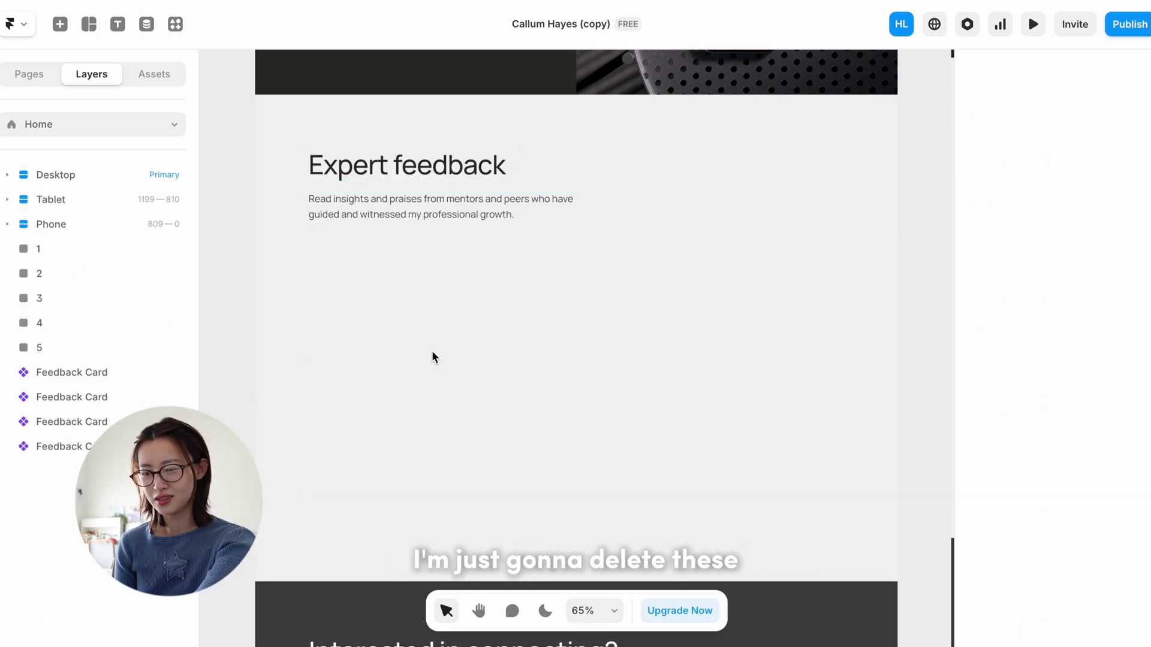
{"action": "left_click", "coordinate": [422, 166]}
{"action": "key", "text": "Delete"}
{"action": "left_click", "coordinate": [414, 172]}
{"action": "key", "text": "Delete"}
Step: Delete the emptied Testimonials and Expert feedback sections from the desktop Home page
{"action": "left_click", "coordinate": [417, 304]}
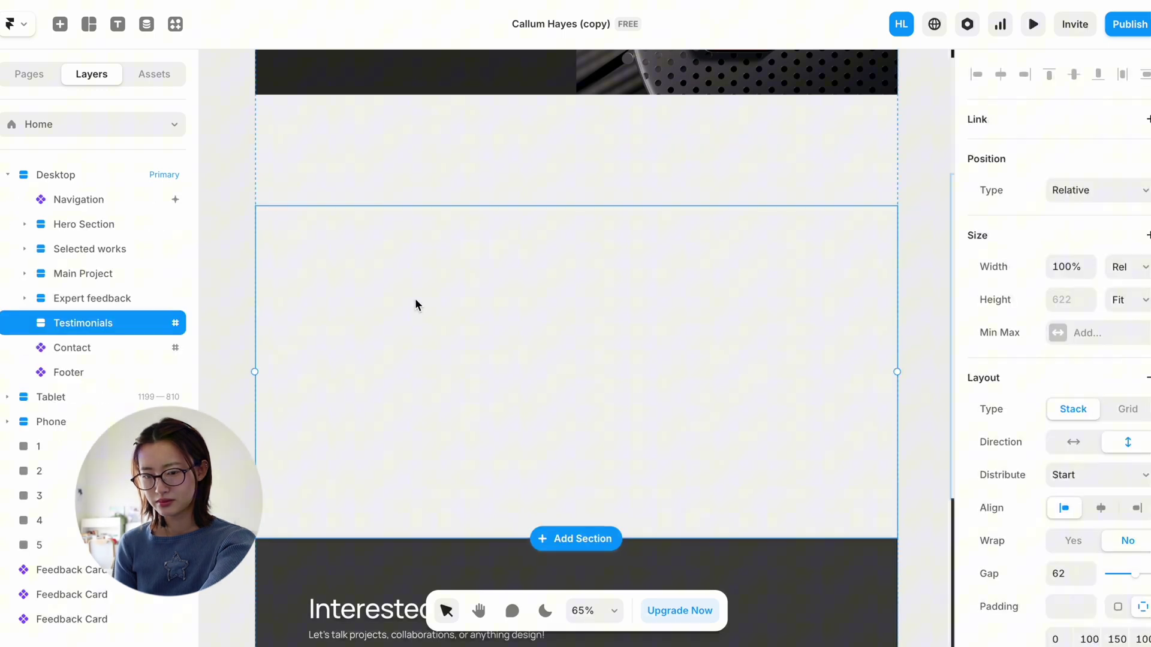
{"action": "key", "text": "Delete"}
{"action": "scroll", "coordinate": [416, 303], "scroll_direction": "up", "scroll_amount": 3}
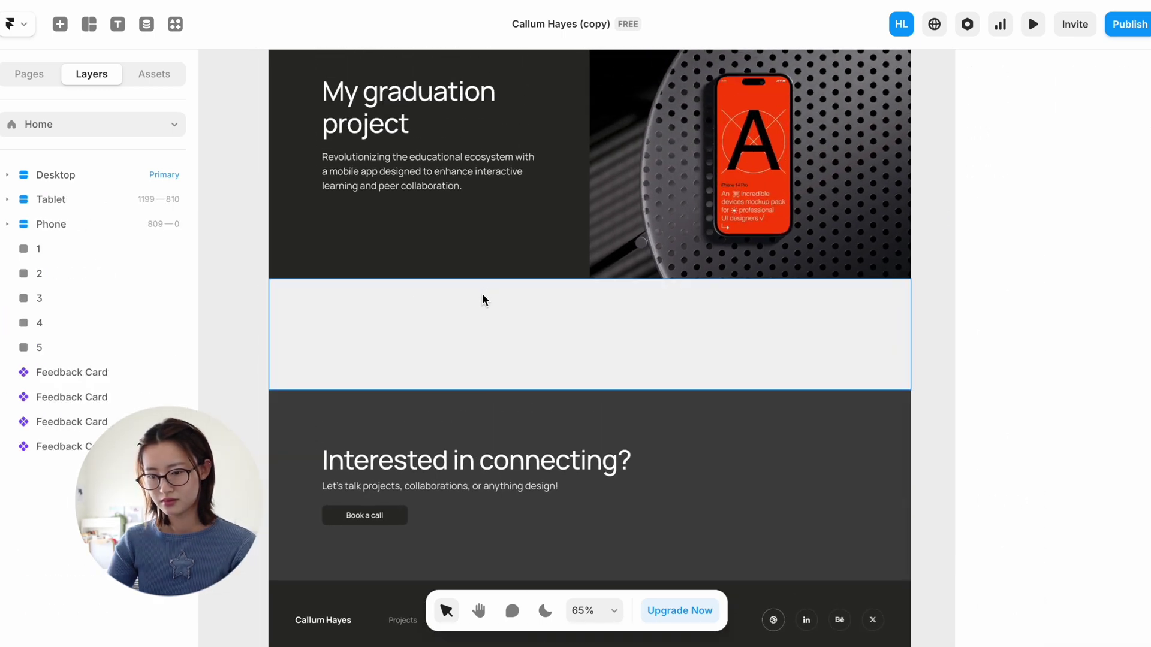
{"action": "left_click", "coordinate": [483, 295]}
{"action": "key", "text": "Delete"}
Step: View the ready-made sections that can be added below the Contact section, and close the list without inserting any
{"action": "left_click", "coordinate": [595, 463]}
{"action": "scroll", "coordinate": [596, 462], "scroll_direction": "up", "scroll_amount": 5}
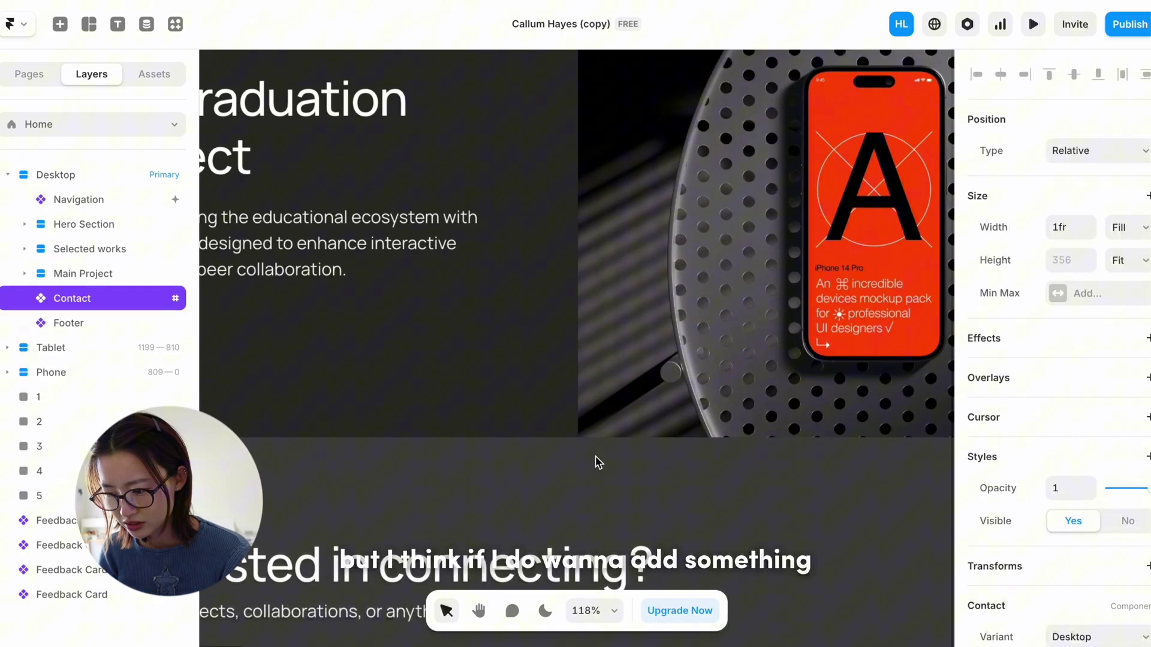
{"action": "scroll", "coordinate": [574, 441], "scroll_direction": "down", "scroll_amount": 5}
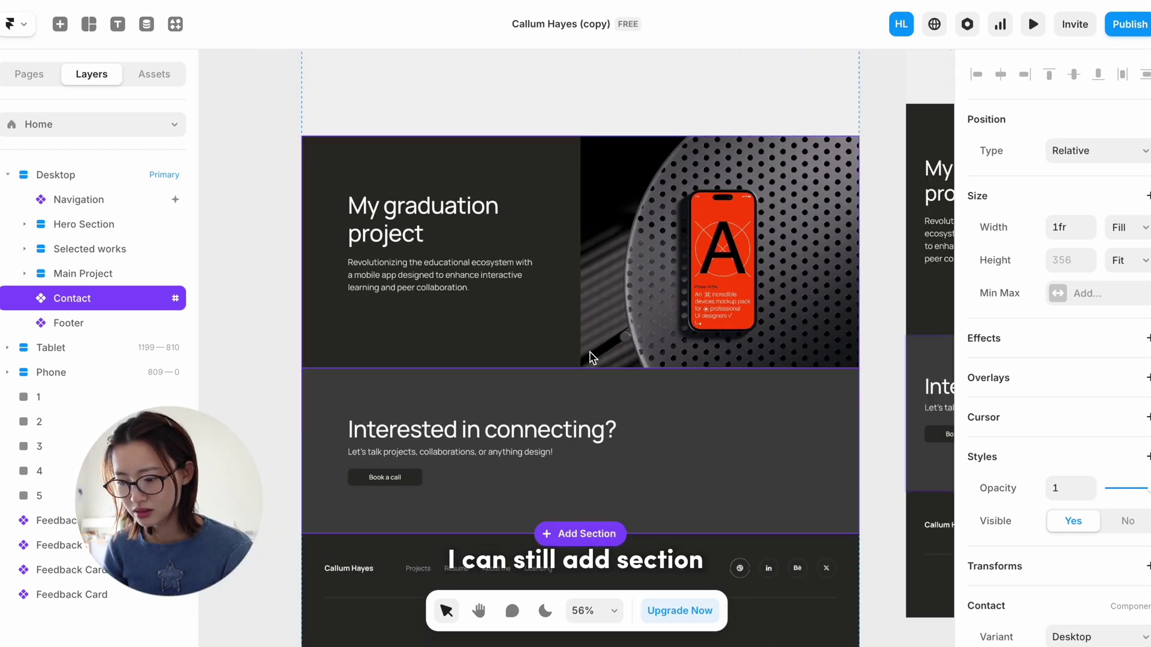
{"action": "left_click", "coordinate": [579, 533]}
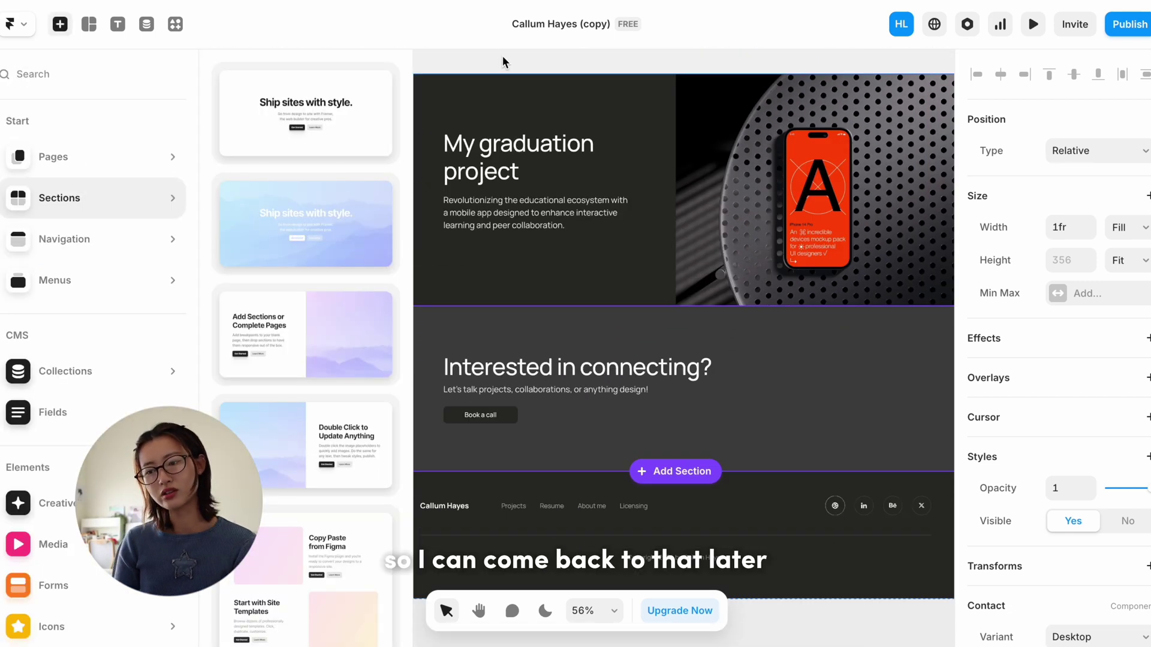
{"action": "left_click", "coordinate": [503, 62]}
{"action": "left_click", "coordinate": [343, 119]}
Step: Examine the remaining Home page sections and compare the desktop, tablet and phone breakpoint layouts
{"action": "scroll", "coordinate": [343, 118], "scroll_direction": "up", "scroll_amount": 3}
{"action": "scroll", "coordinate": [341, 118], "scroll_direction": "up", "scroll_amount": 10}
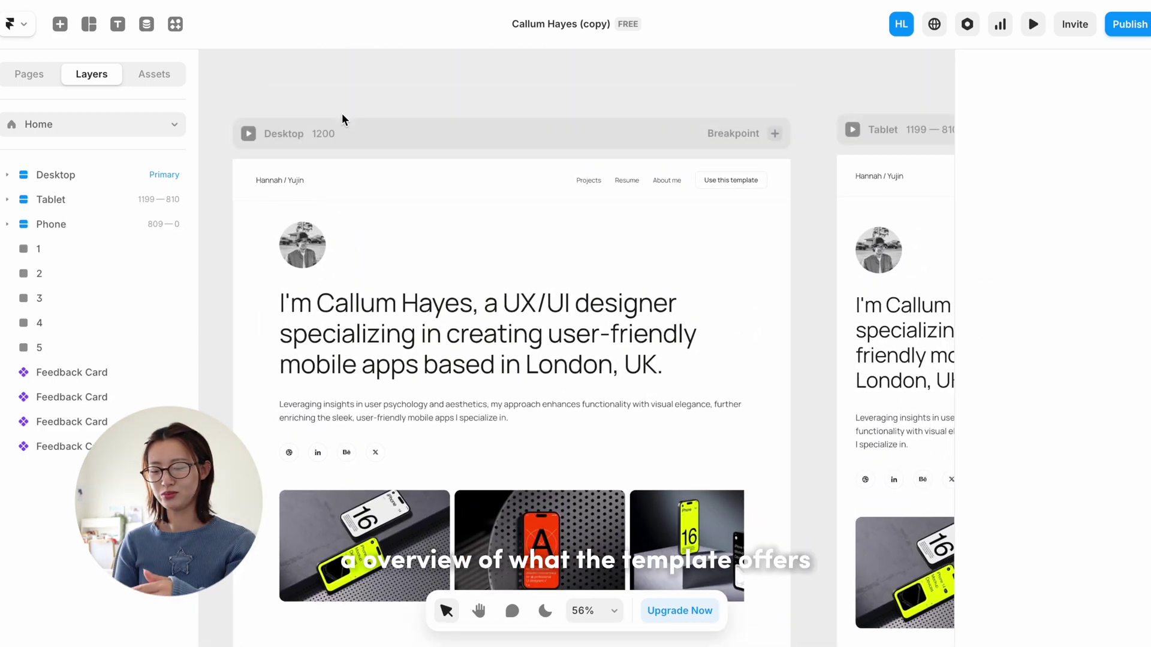
{"action": "scroll", "coordinate": [342, 118], "scroll_direction": "down", "scroll_amount": 10}
{"action": "scroll", "coordinate": [272, 226], "scroll_direction": "down", "scroll_amount": 5}
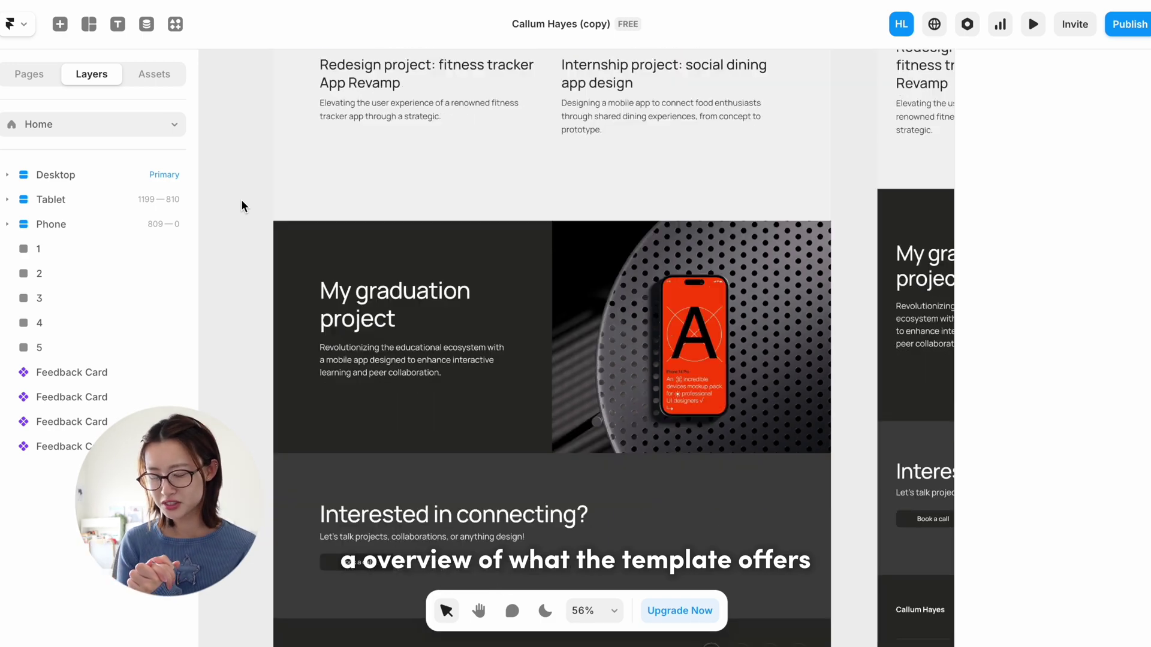
{"action": "scroll", "coordinate": [242, 206], "scroll_direction": "up", "scroll_amount": 6}
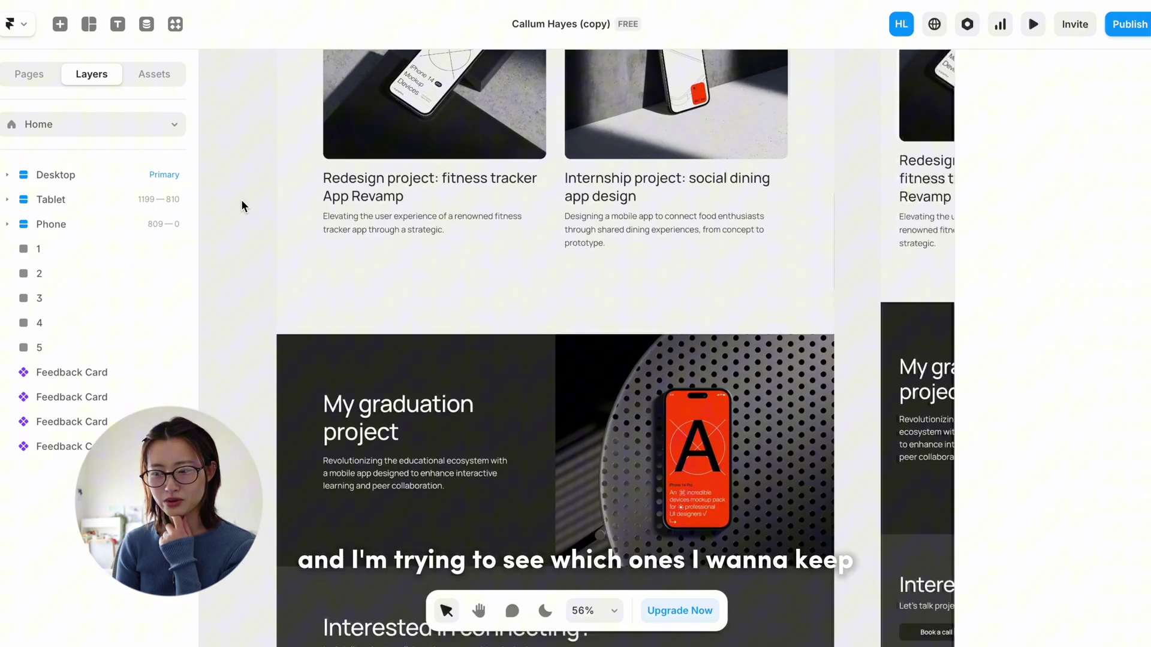
{"action": "scroll", "coordinate": [243, 206], "scroll_direction": "down", "scroll_amount": 2, "text": "ctrl"}
{"action": "scroll", "coordinate": [243, 206], "scroll_direction": "up", "scroll_amount": 3}
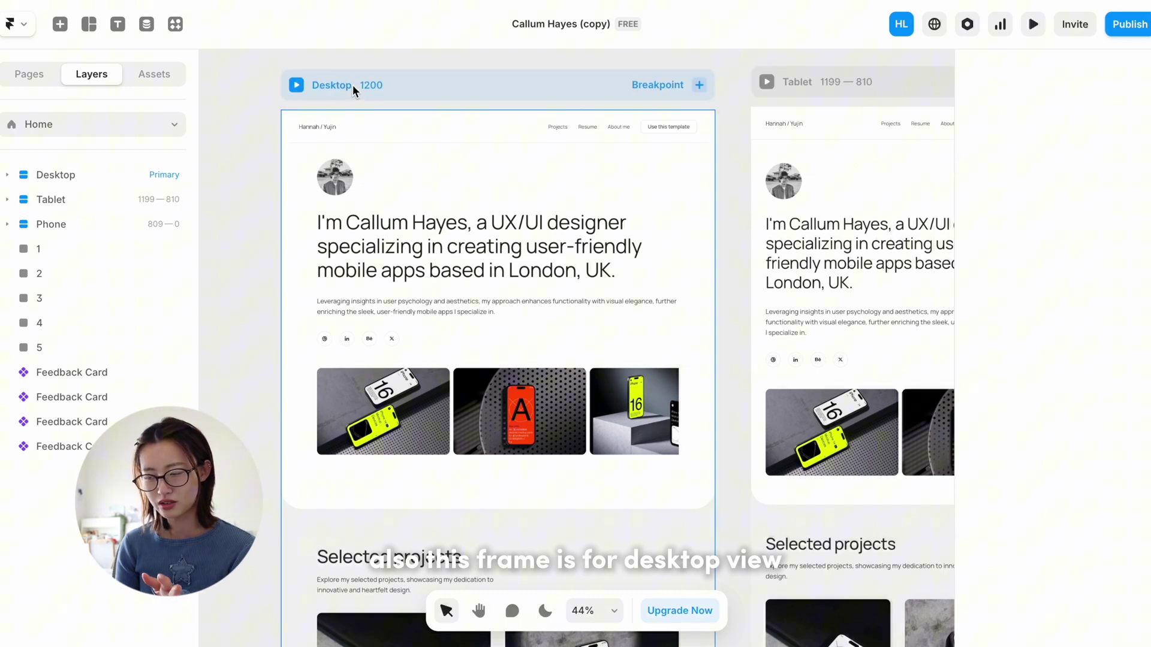
{"action": "scroll", "coordinate": [354, 90], "scroll_direction": "right", "scroll_amount": 5}
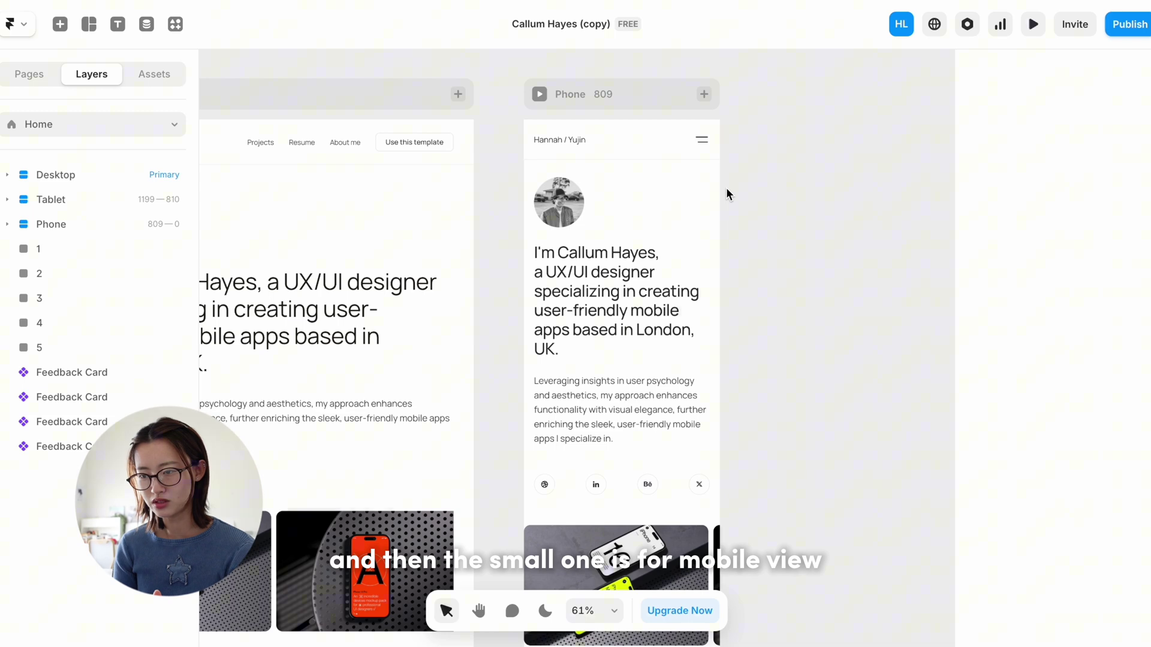
Step: Delete the row of social buttons below the description in the desktop hero section
{"action": "scroll", "coordinate": [728, 194], "scroll_direction": "down", "scroll_amount": 1}
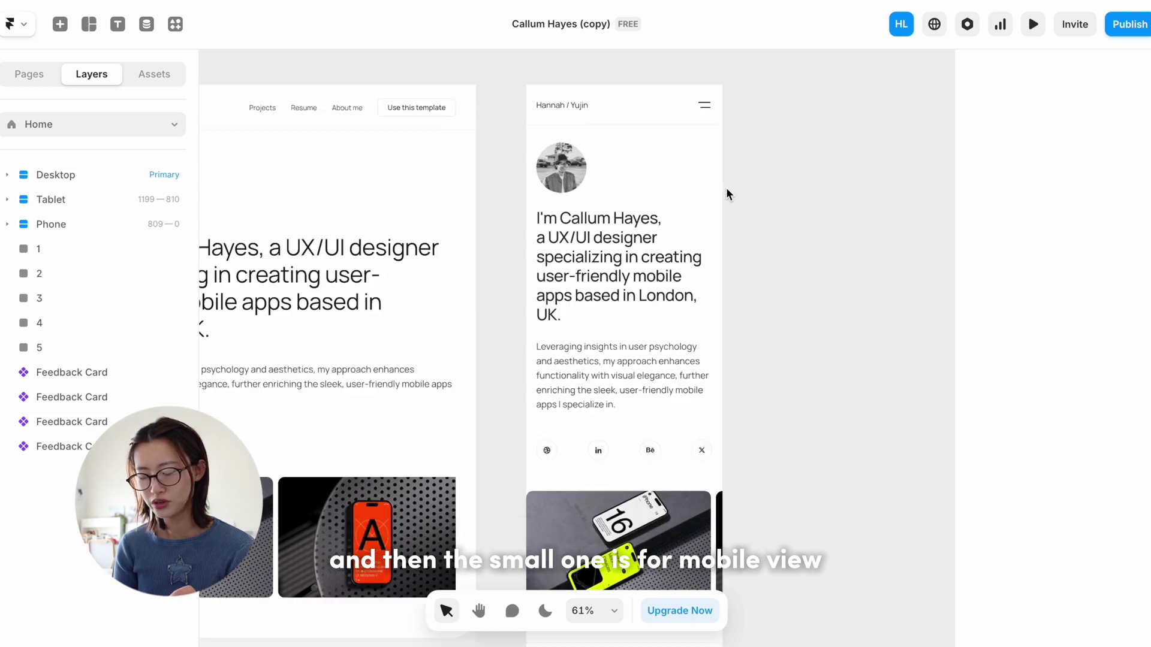
{"action": "scroll", "coordinate": [729, 195], "scroll_direction": "down", "scroll_amount": 3}
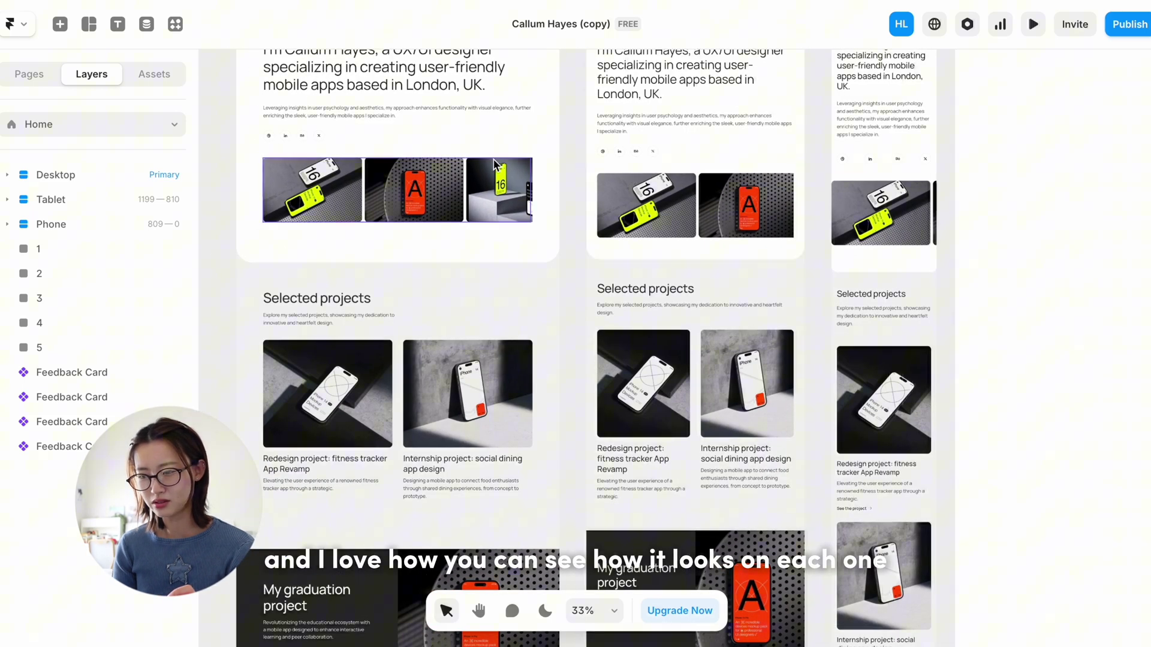
{"action": "scroll", "coordinate": [494, 165], "scroll_direction": "right", "scroll_amount": 4}
{"action": "scroll", "coordinate": [659, 228], "scroll_direction": "right", "scroll_amount": 1}
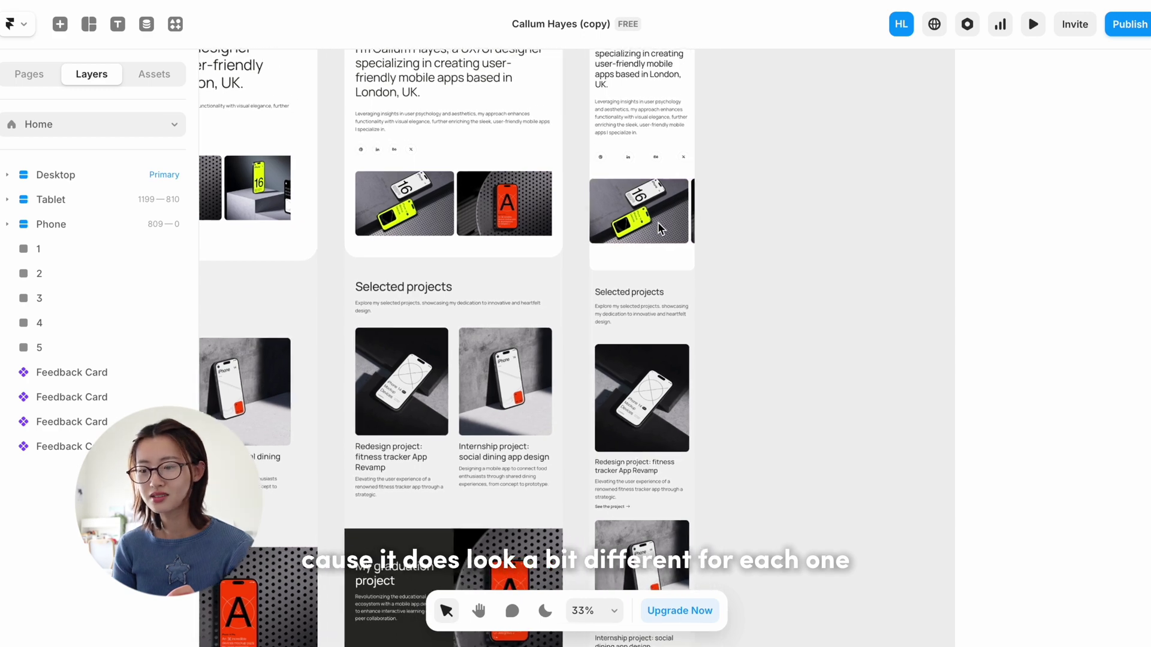
{"action": "scroll", "coordinate": [659, 228], "scroll_direction": "up", "scroll_amount": 3}
{"action": "scroll", "coordinate": [660, 228], "scroll_direction": "up", "scroll_amount": 3}
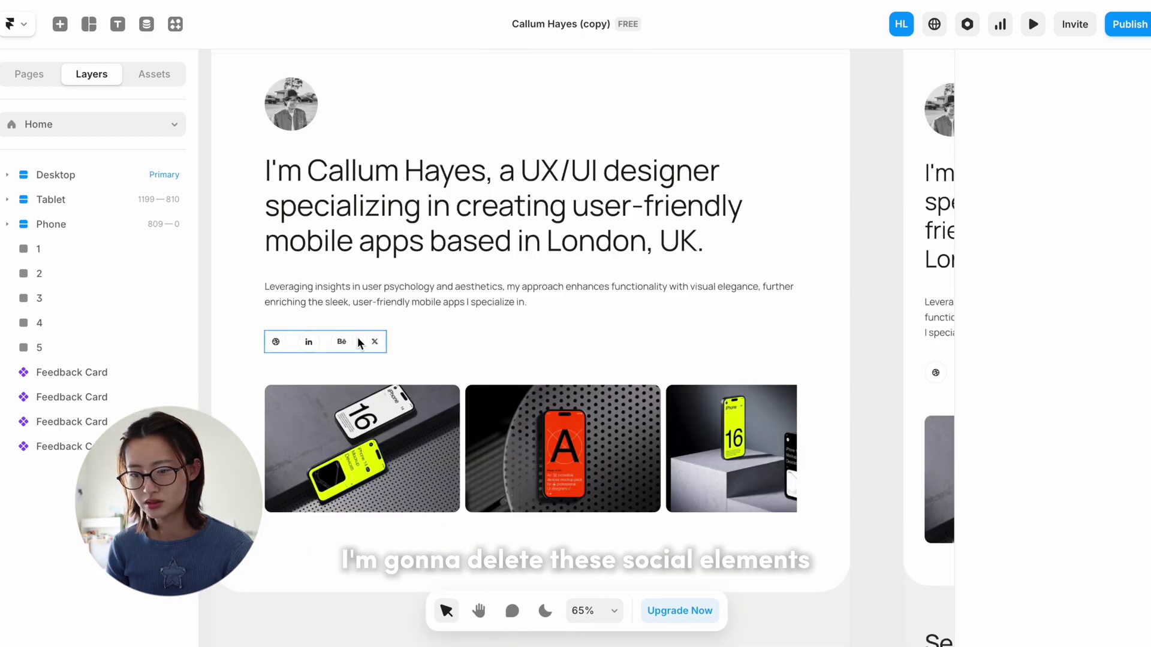
{"action": "left_click", "coordinate": [360, 343]}
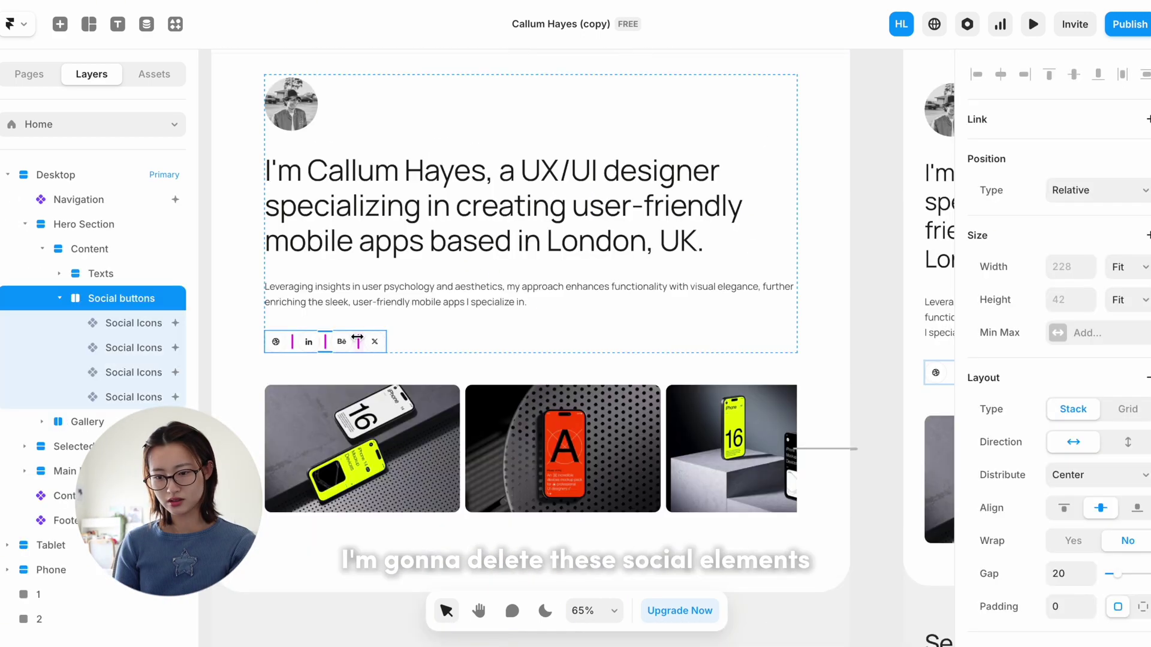
{"action": "key", "text": "Delete"}
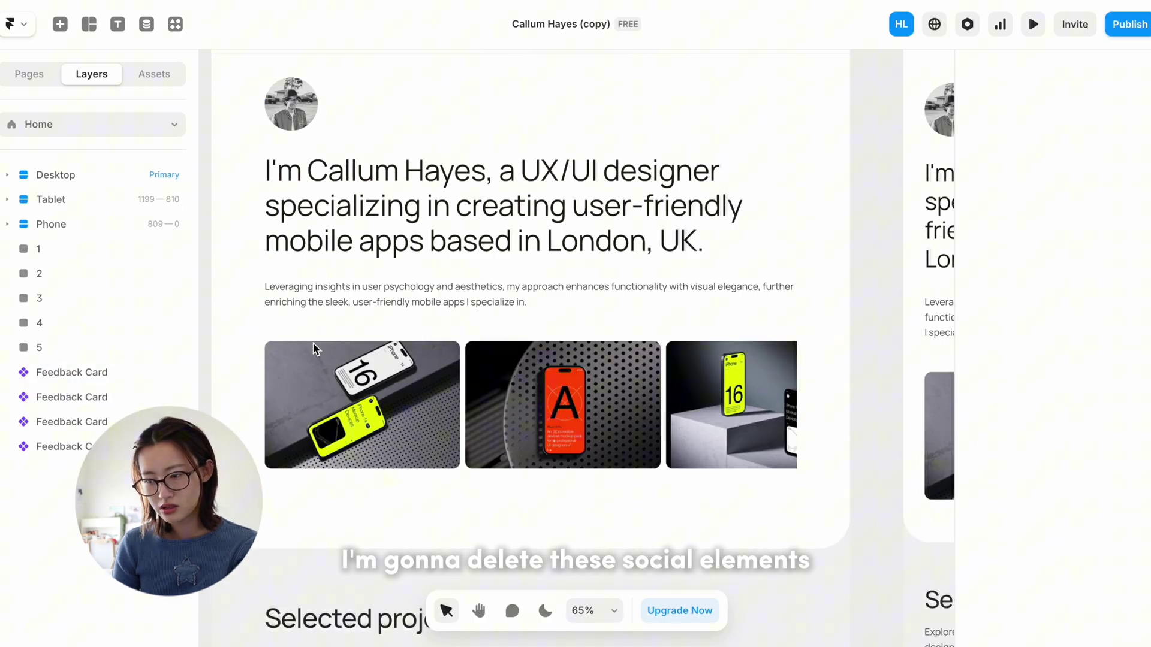
Step: Inspect the "Interested in connecting?" heading inside the Contact component and return to the Home page
{"action": "scroll", "coordinate": [316, 348], "scroll_direction": "down", "scroll_amount": 8}
{"action": "scroll", "coordinate": [315, 349], "scroll_direction": "down", "scroll_amount": 10}
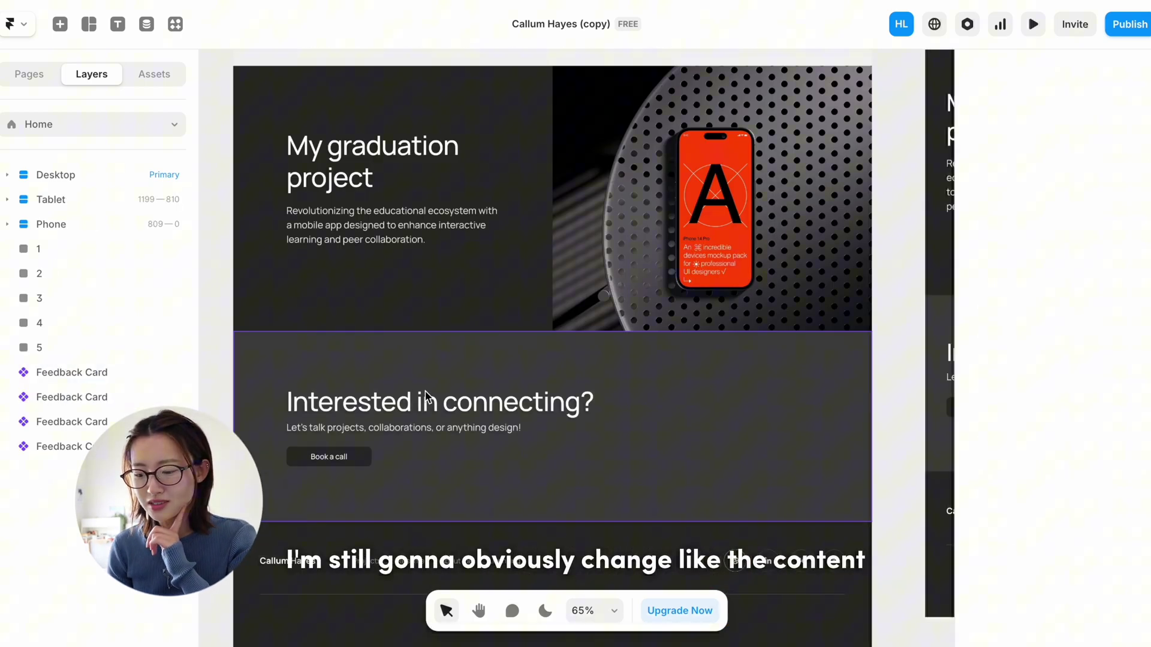
{"action": "double_click", "coordinate": [425, 389]}
{"action": "left_click", "coordinate": [425, 390]}
{"action": "left_click", "coordinate": [408, 379]}
{"action": "double_click", "coordinate": [407, 381]}
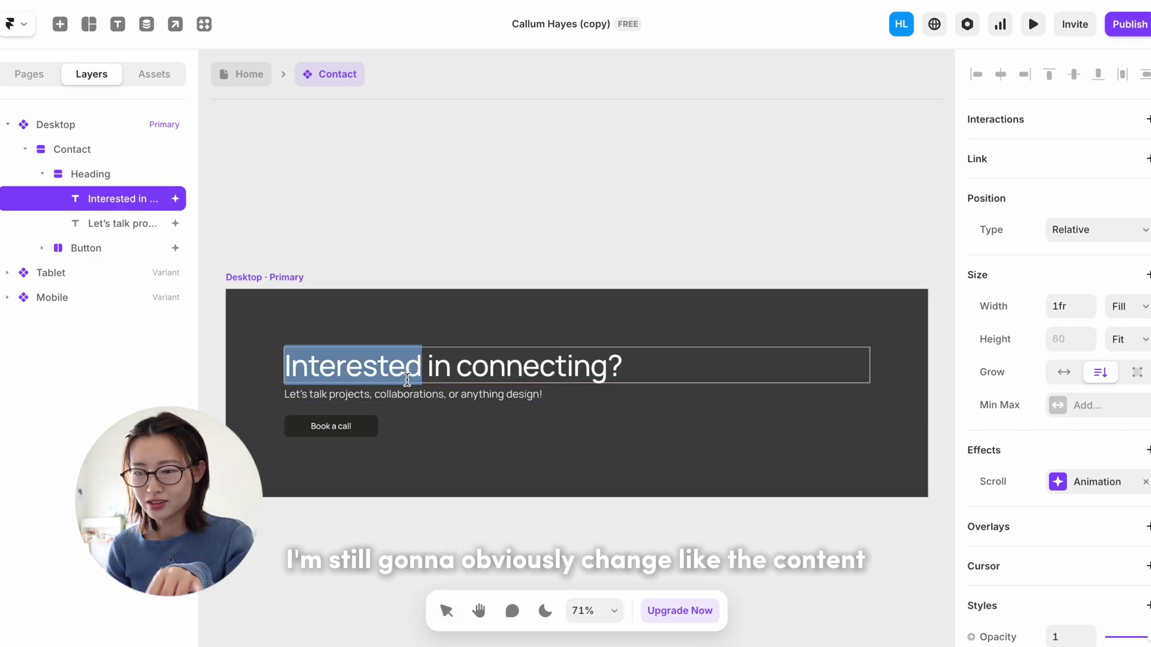
{"action": "left_click", "coordinate": [244, 74]}
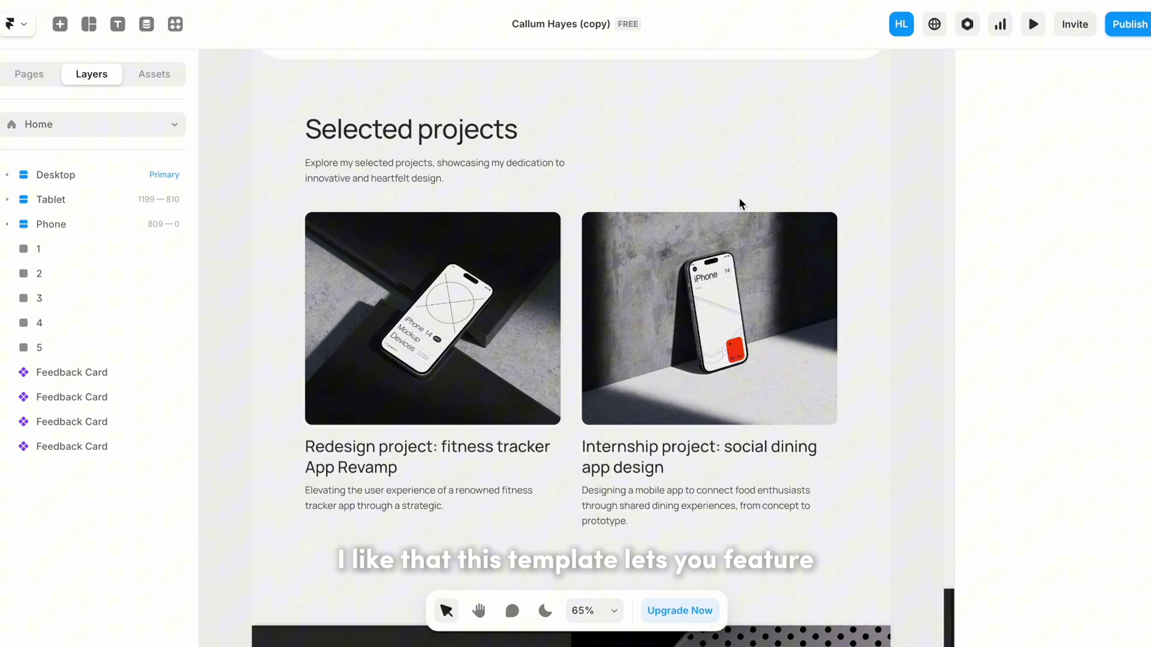
Step: Review the hero gallery and the Selected projects section on the desktop Home page
{"action": "scroll", "coordinate": [738, 199], "scroll_direction": "up", "scroll_amount": 4}
{"action": "scroll", "coordinate": [738, 203], "scroll_direction": "up", "scroll_amount": 5}
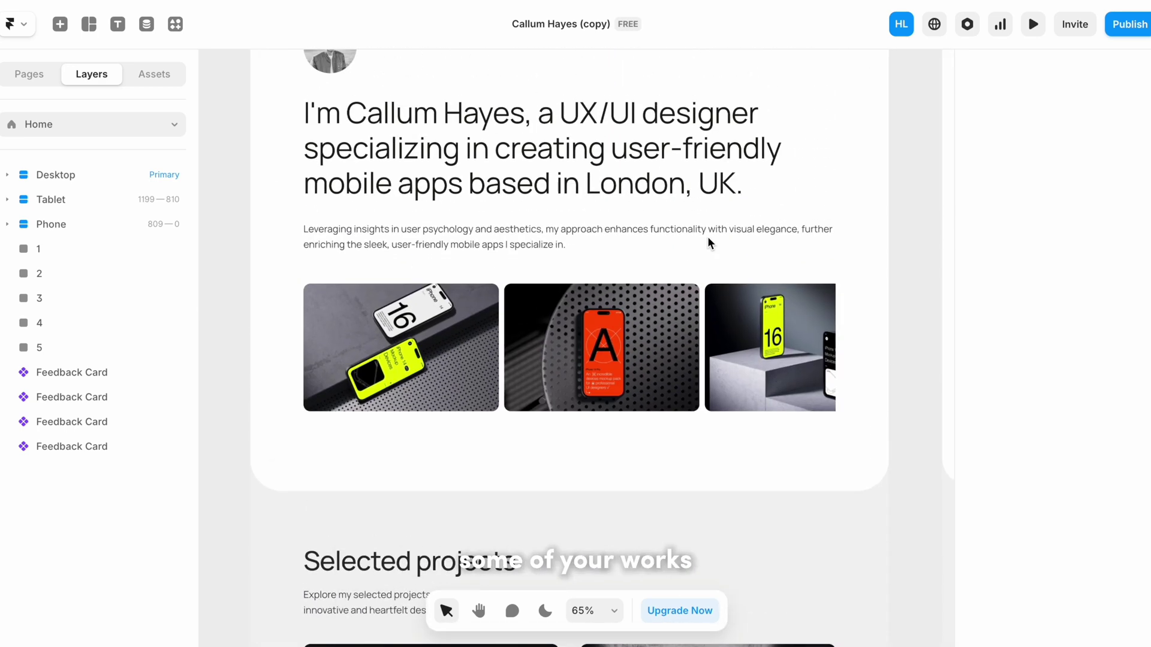
{"action": "scroll", "coordinate": [804, 360], "scroll_direction": "down", "scroll_amount": 6}
{"action": "scroll", "coordinate": [804, 359], "scroll_direction": "down", "scroll_amount": 3}
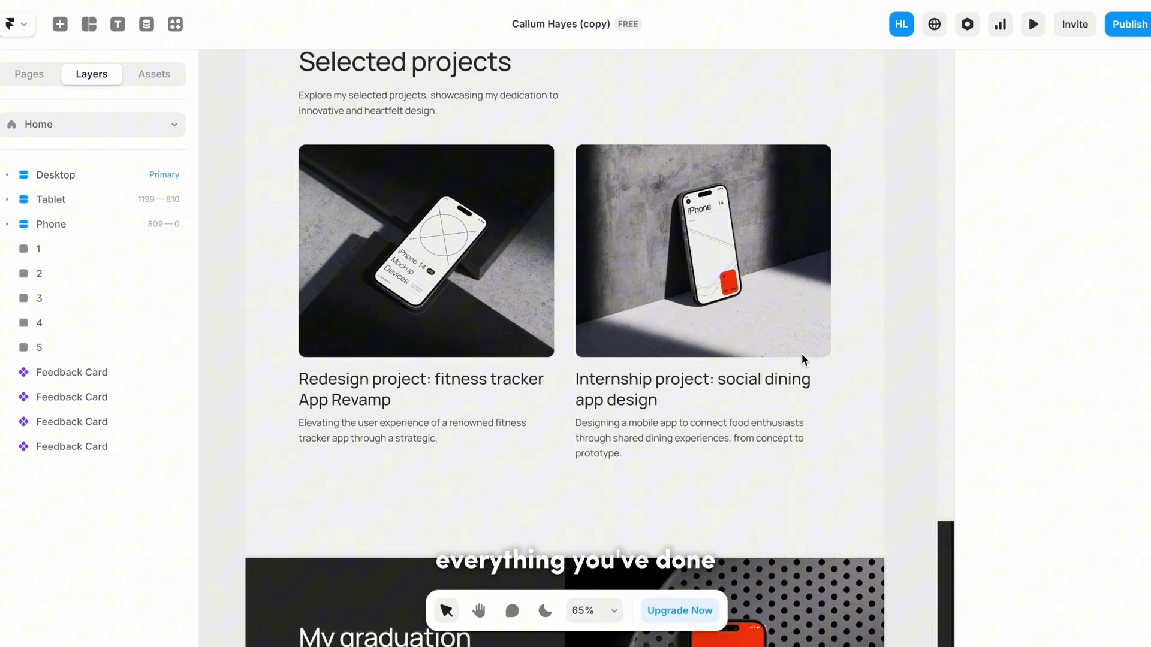
{"action": "scroll", "coordinate": [805, 360], "scroll_direction": "down", "scroll_amount": 8}
{"action": "scroll", "coordinate": [805, 360], "scroll_direction": "down", "scroll_amount": 1}
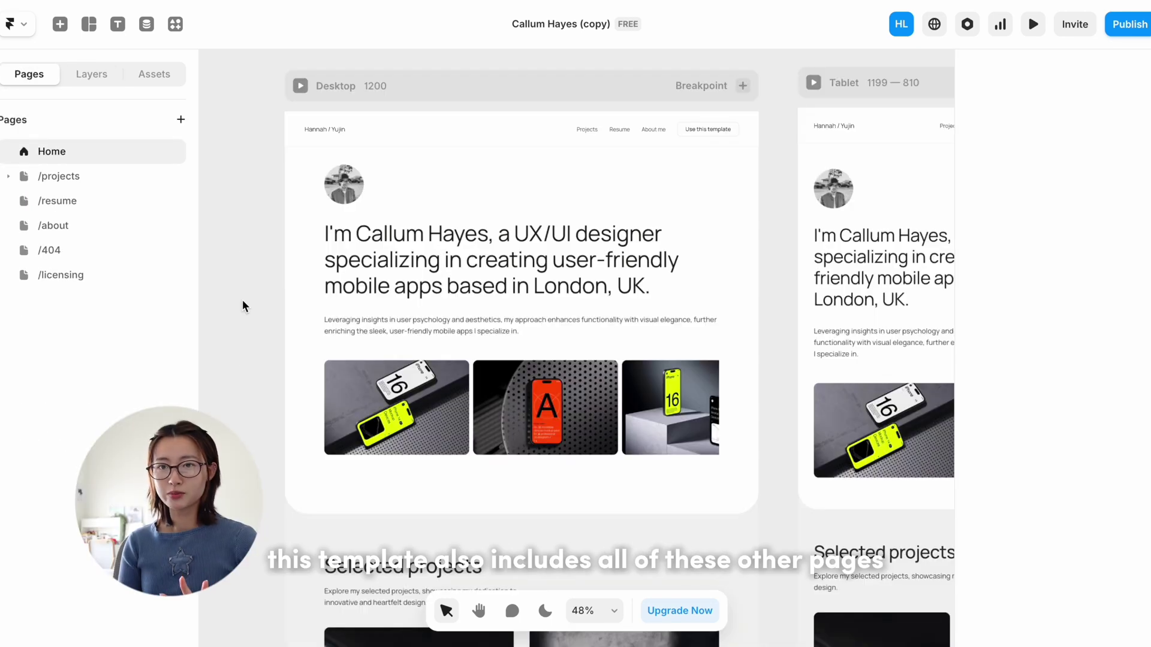
Step: Look through the template's projects, resume, about, 404 and licensing pages, and return to the Home page
{"action": "left_click", "coordinate": [77, 177]}
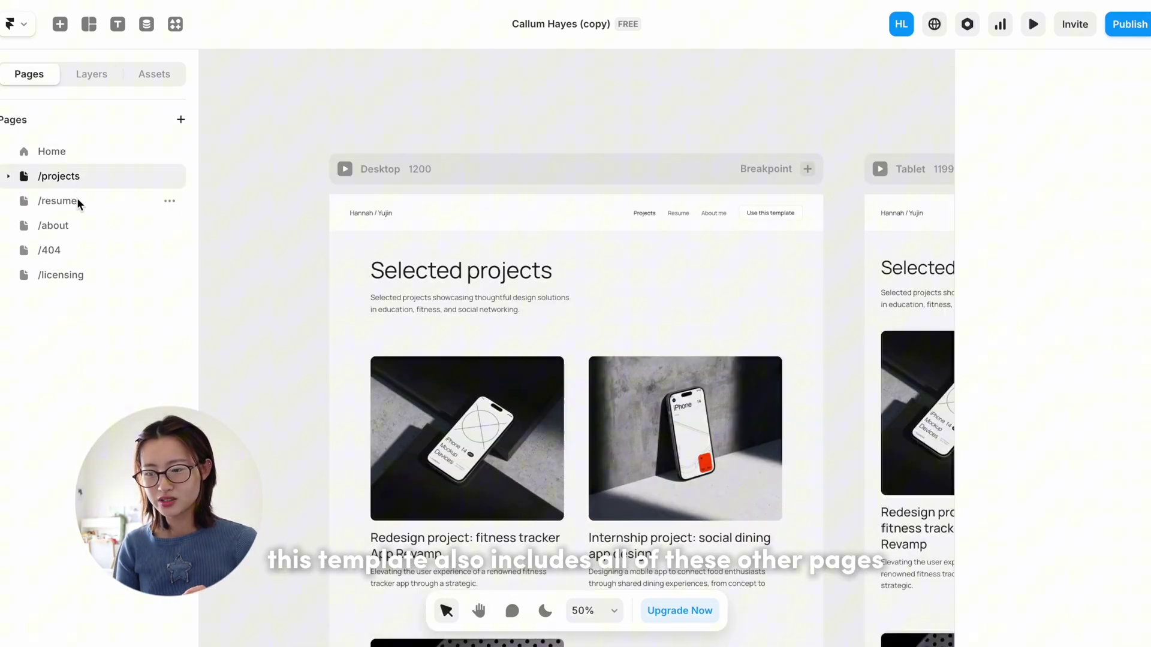
{"action": "scroll", "coordinate": [239, 279], "scroll_direction": "down", "scroll_amount": 3}
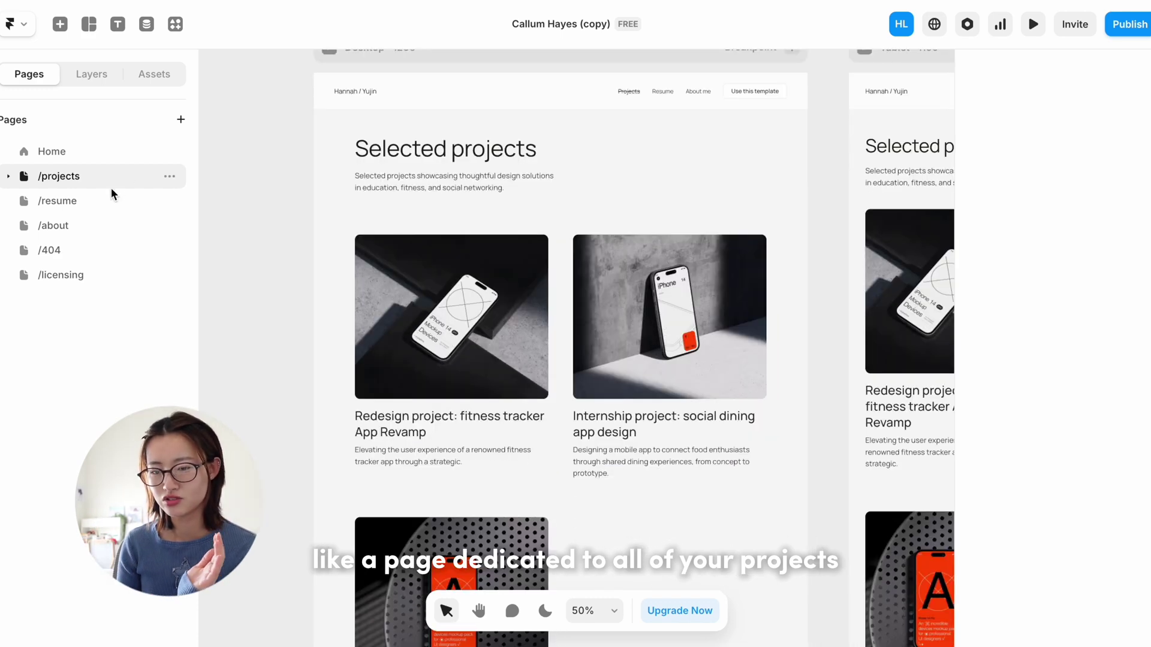
{"action": "scroll", "coordinate": [347, 223], "scroll_direction": "down", "scroll_amount": 2}
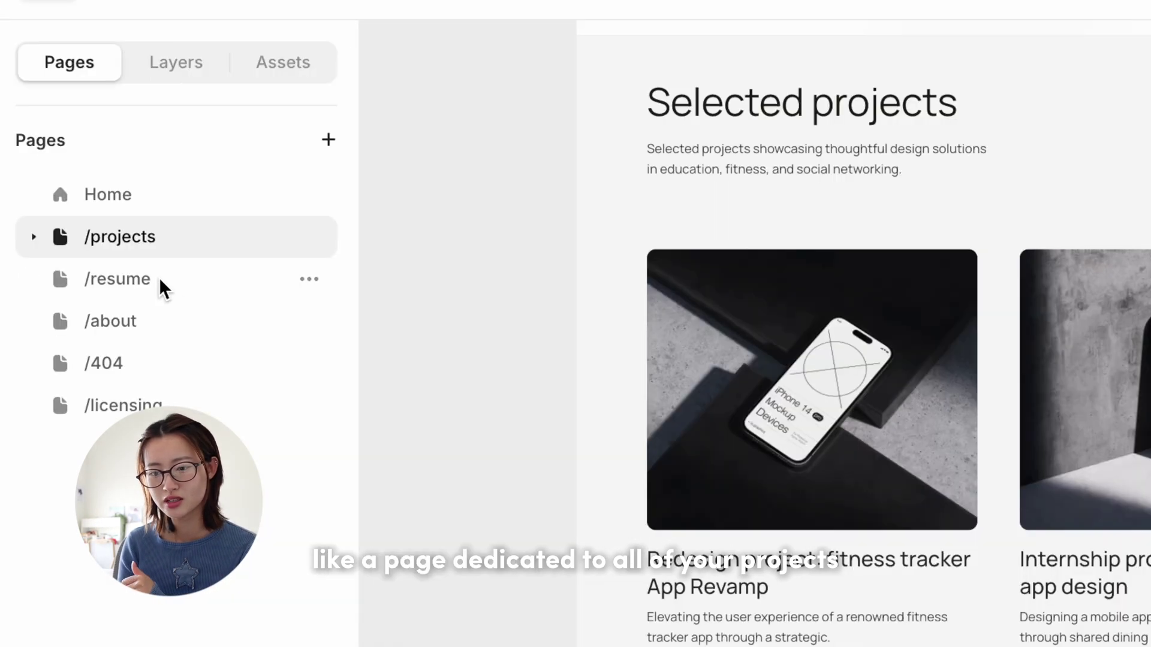
{"action": "left_click", "coordinate": [160, 278]}
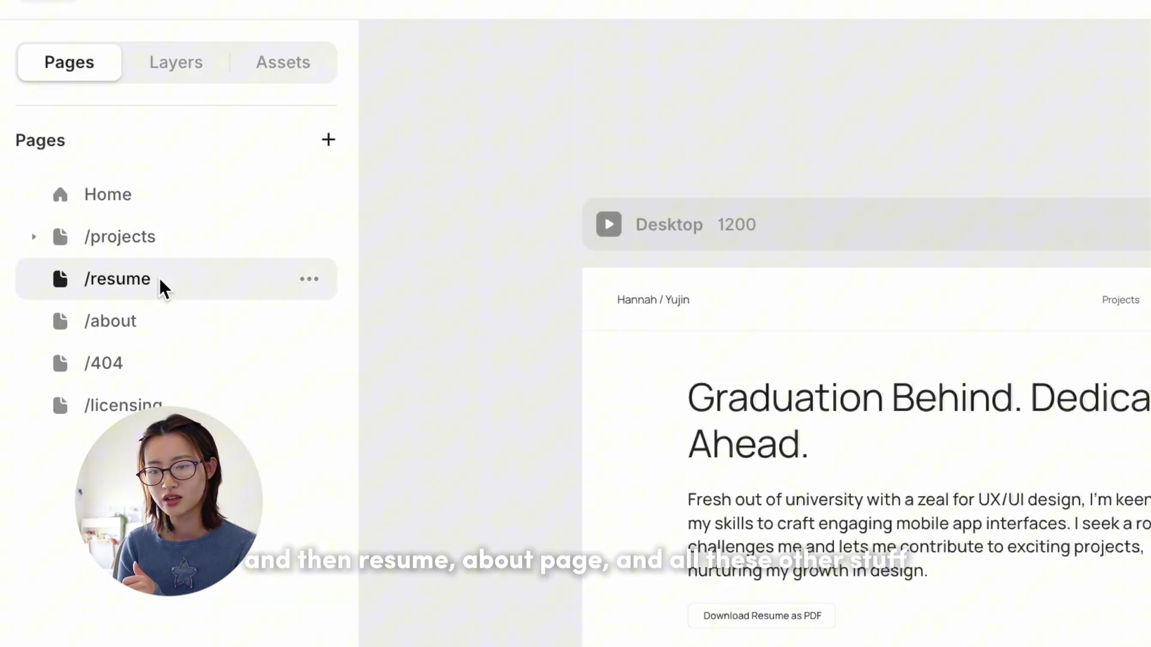
{"action": "left_click", "coordinate": [171, 329]}
{"action": "left_click", "coordinate": [167, 363]}
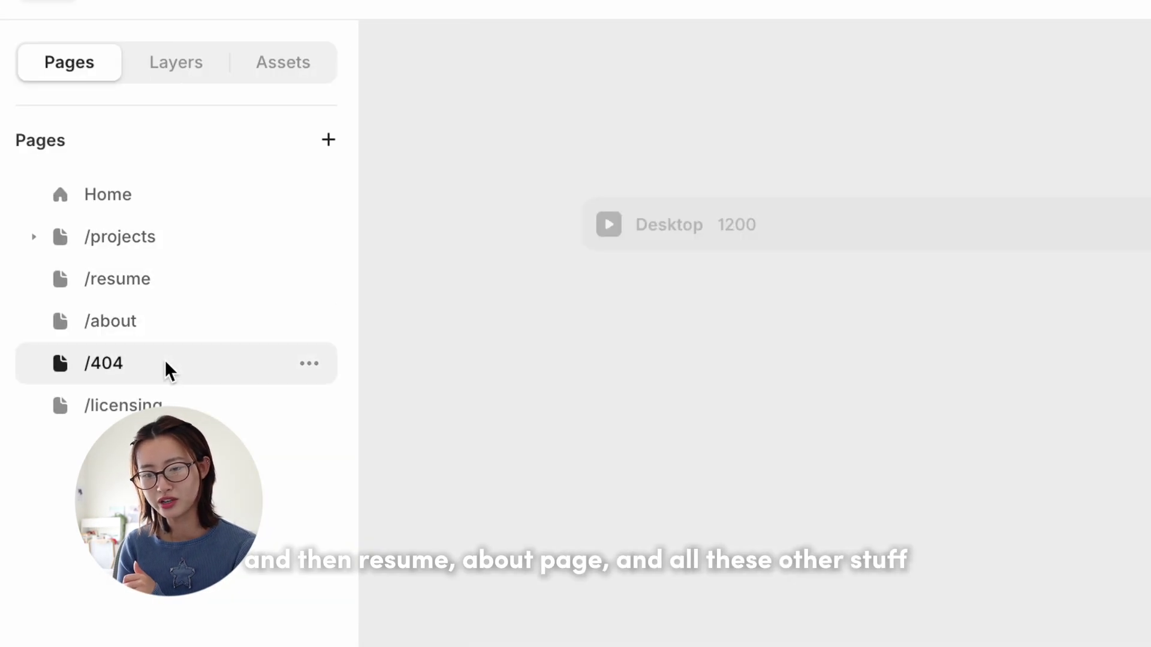
{"action": "left_click", "coordinate": [166, 393]}
{"action": "left_click", "coordinate": [166, 324]}
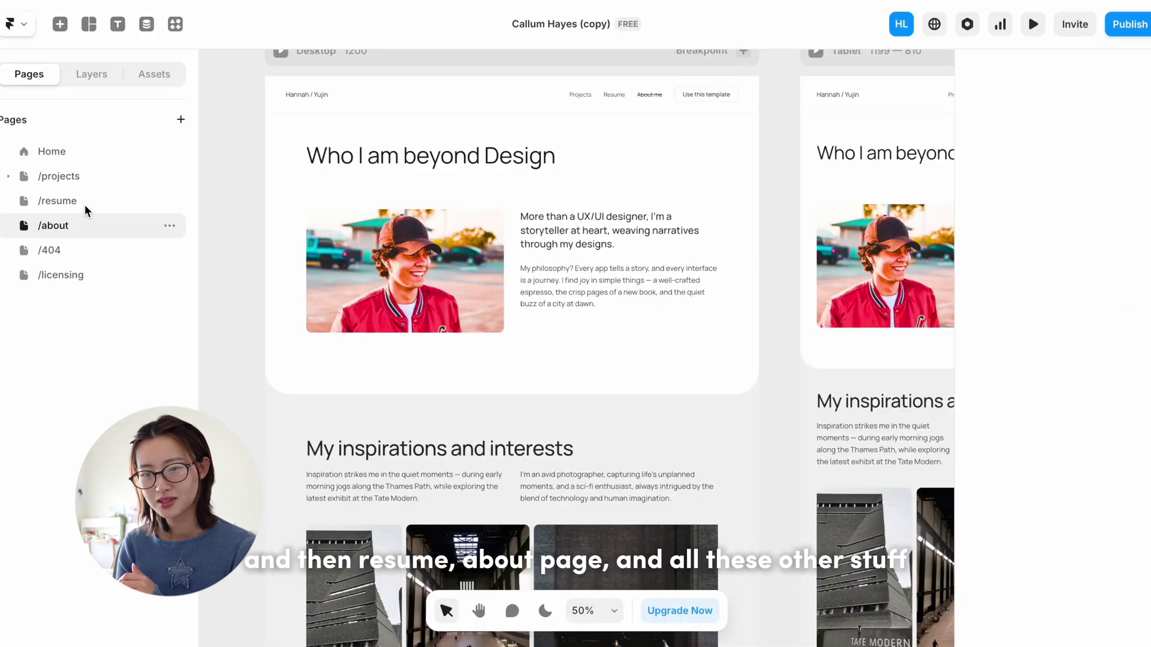
{"action": "left_click", "coordinate": [82, 153]}
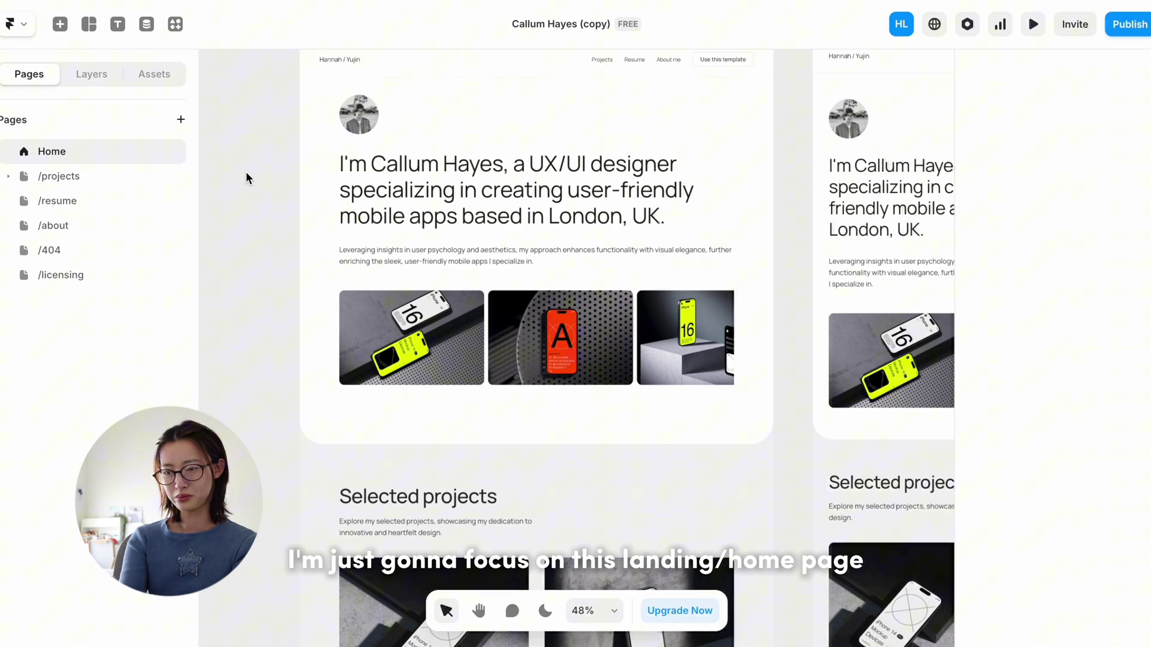
Step: Open the Navigation component from the desktop Home page and delete its "Use this template" button
{"action": "scroll", "coordinate": [246, 171], "scroll_direction": "down", "scroll_amount": 10}
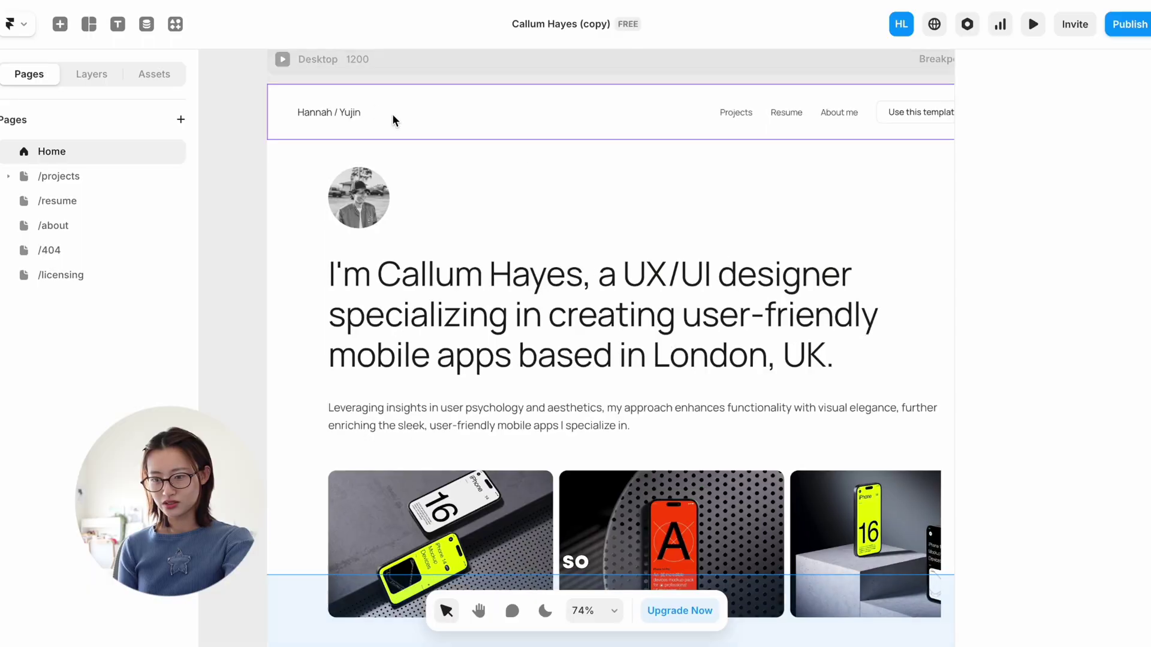
{"action": "scroll", "coordinate": [375, 108], "scroll_direction": "up", "scroll_amount": 5}
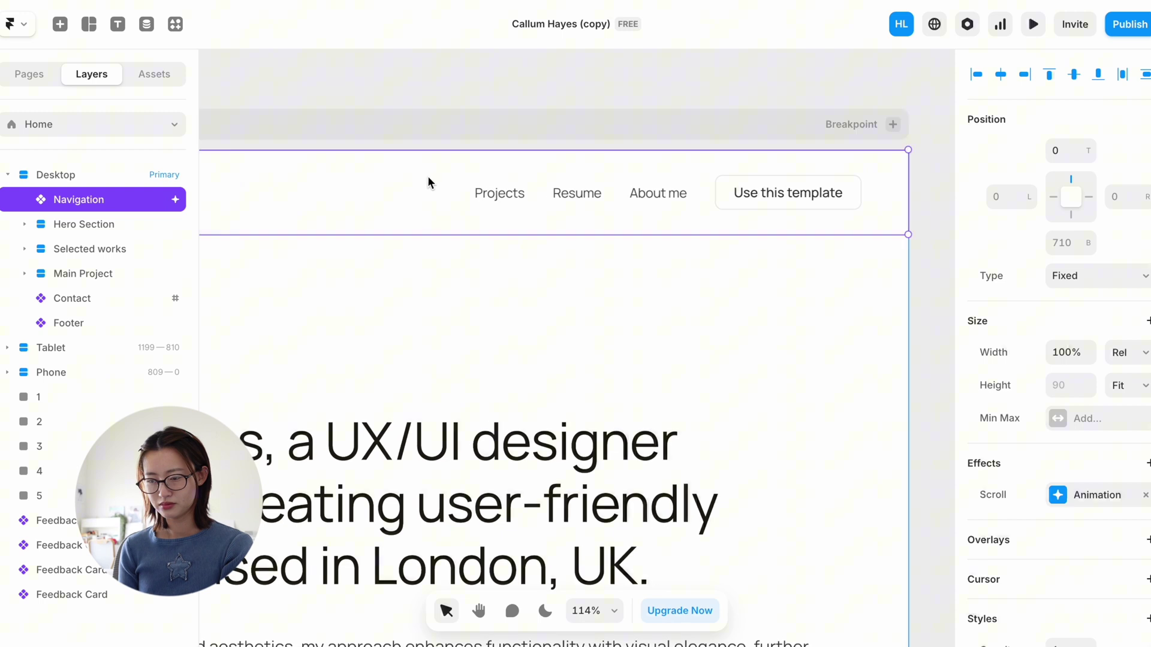
{"action": "double_click", "coordinate": [426, 176]}
{"action": "scroll", "coordinate": [793, 375], "scroll_direction": "up", "scroll_amount": 5}
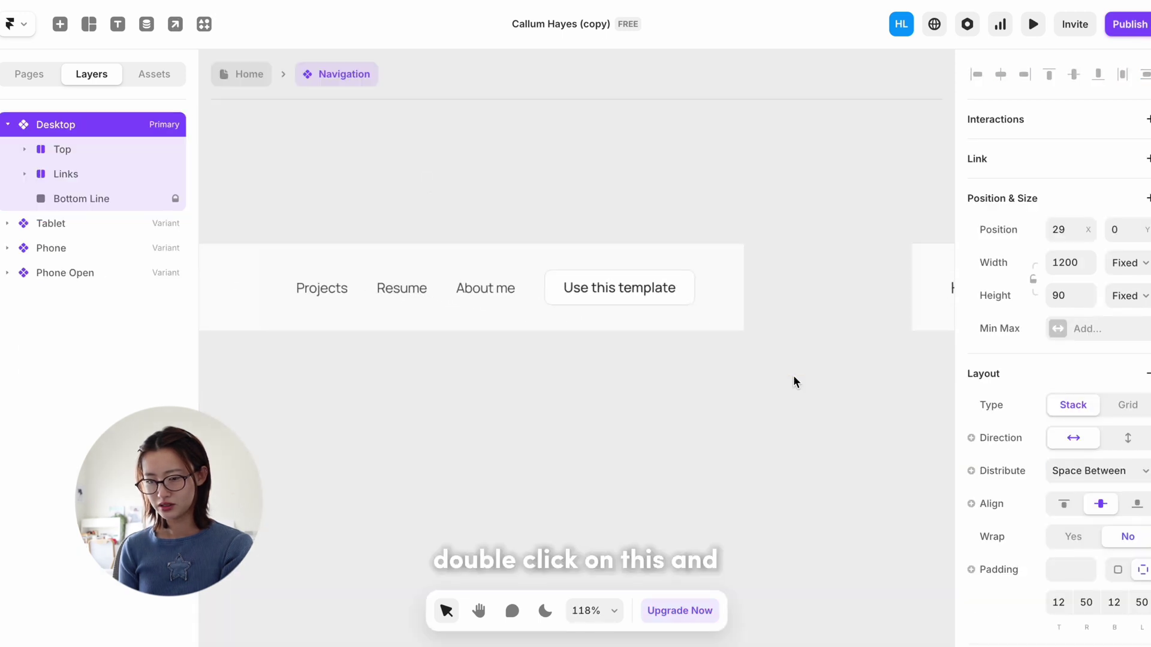
{"action": "scroll", "coordinate": [692, 327], "scroll_direction": "up", "scroll_amount": 5}
{"action": "scroll", "coordinate": [691, 327], "scroll_direction": "up", "scroll_amount": 2}
{"action": "left_click", "coordinate": [578, 284]}
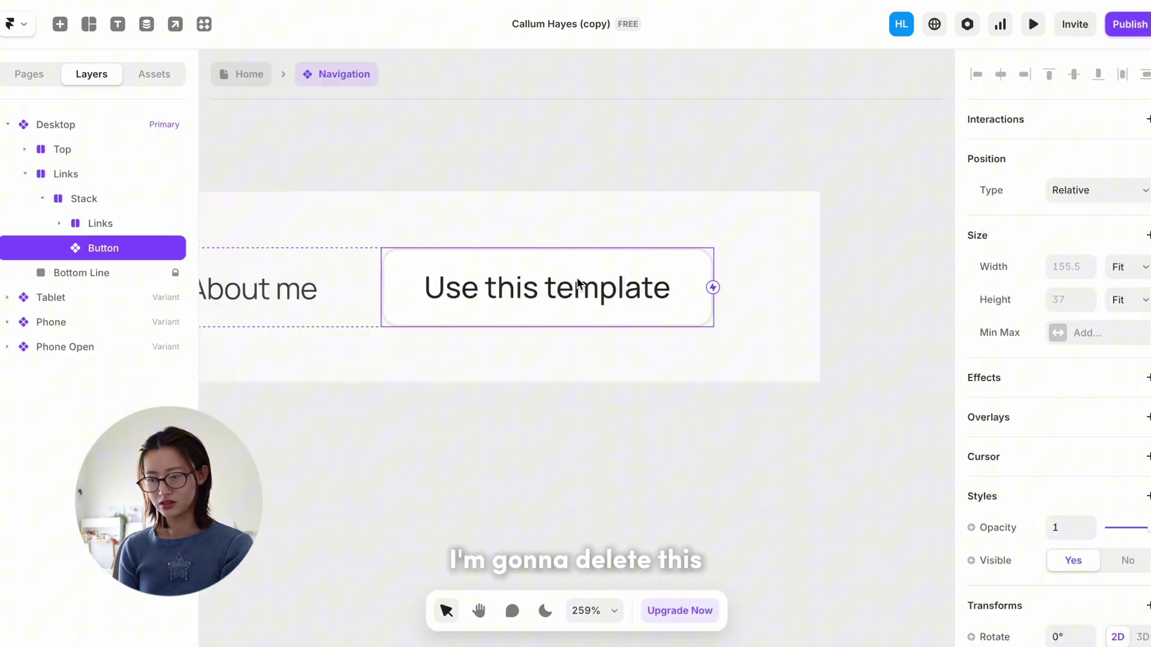
{"action": "key", "text": "Delete"}
Step: Rename the Navigation component's Projects link to "Design" and its About me link to "About"
{"action": "scroll", "coordinate": [578, 288], "scroll_direction": "down", "scroll_amount": 3}
{"action": "double_click", "coordinate": [497, 269]}
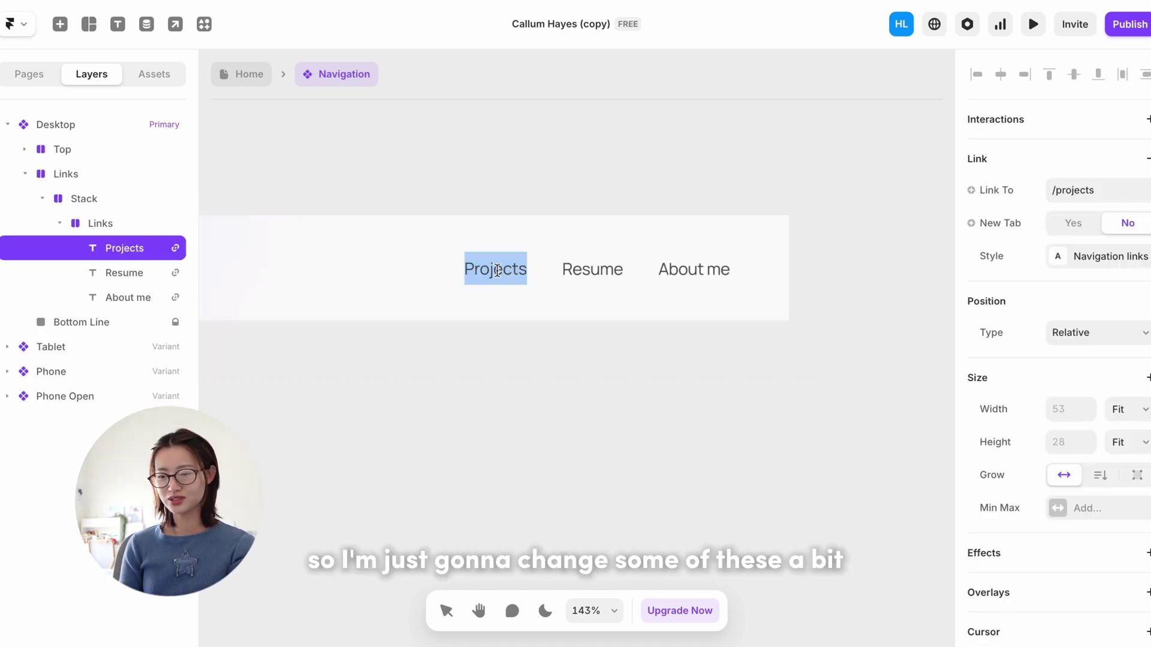
{"action": "scroll", "coordinate": [497, 271], "scroll_direction": "up", "scroll_amount": 3}
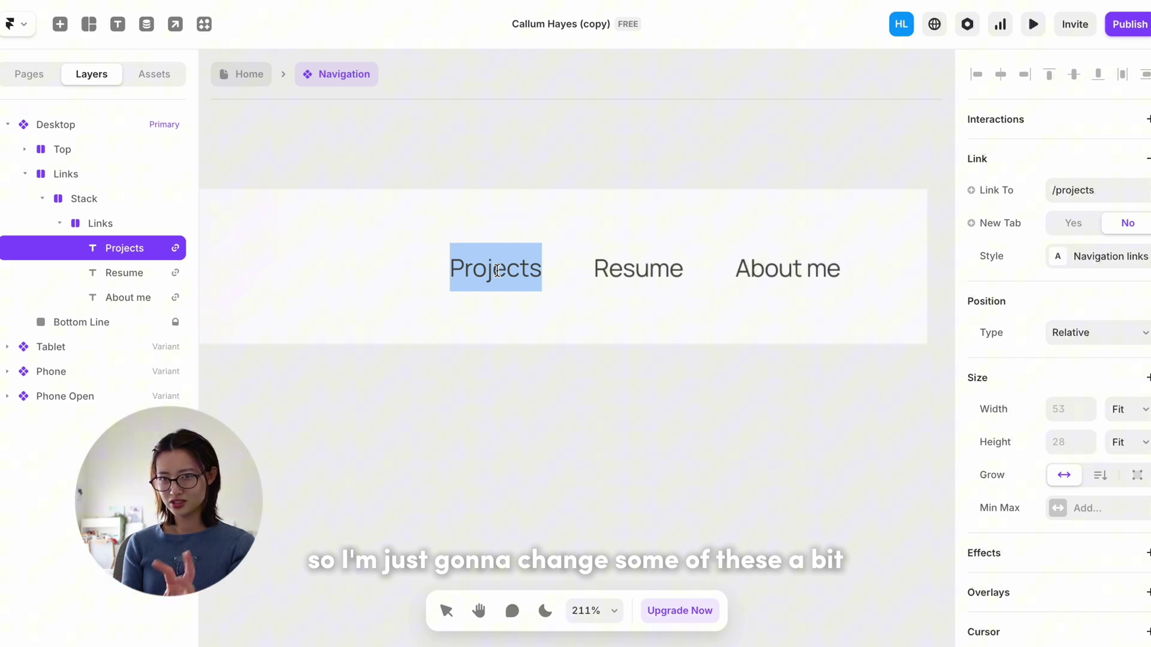
{"action": "type", "text": "WDesign"}
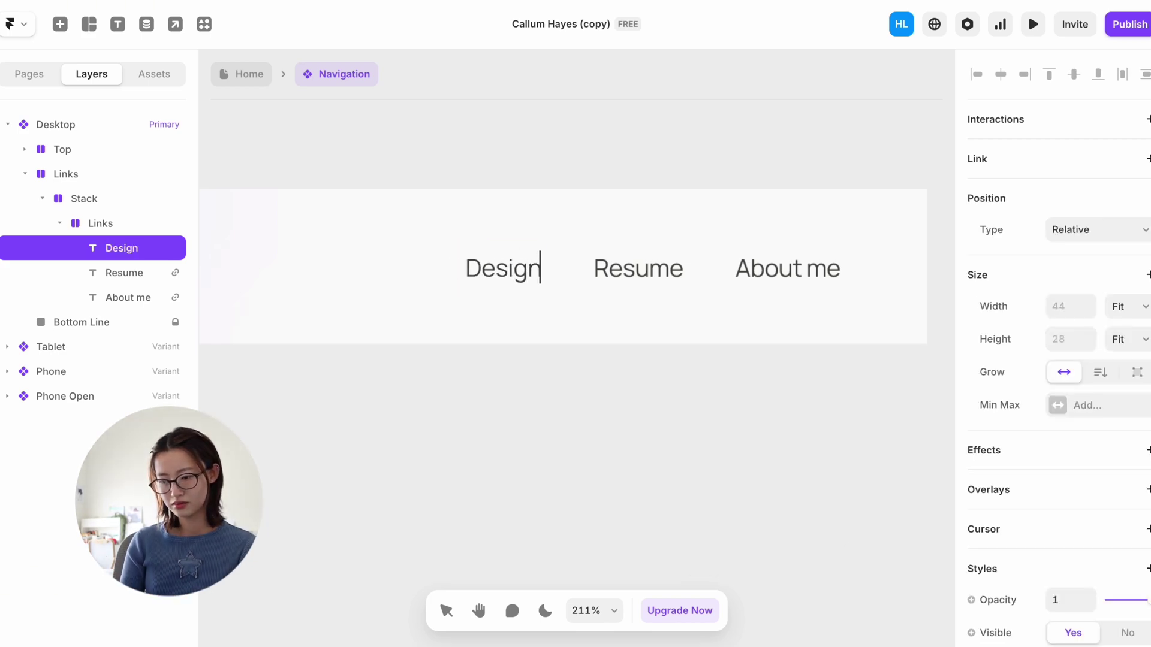
{"action": "key", "text": "Escape"}
{"action": "double_click", "coordinate": [623, 193]}
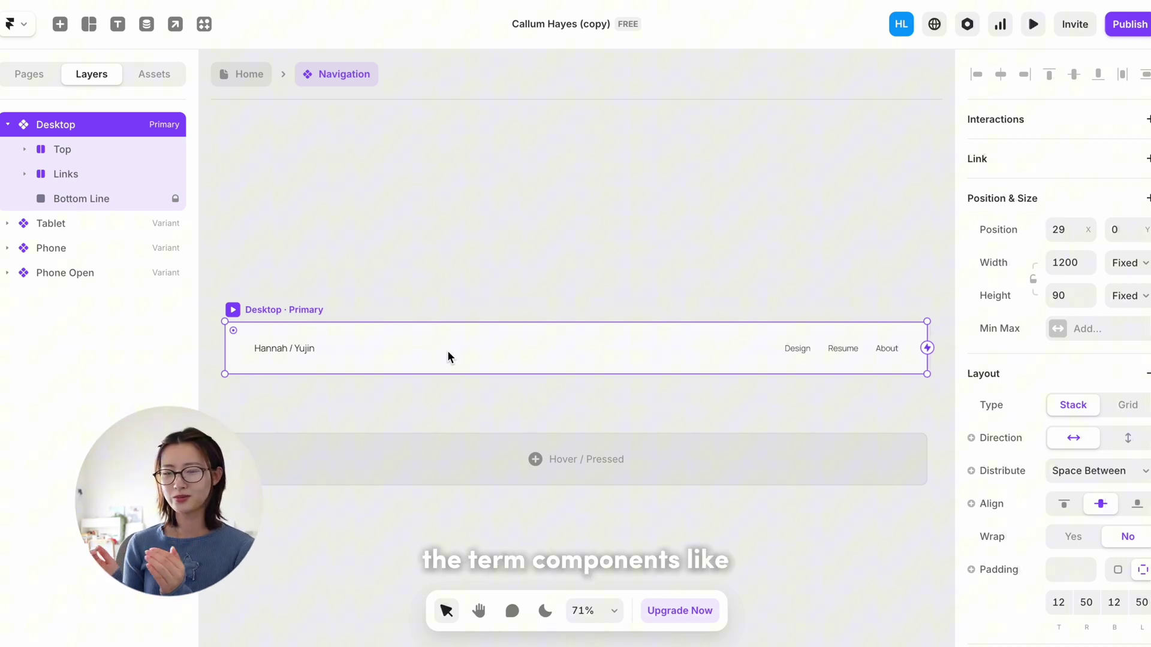
{"action": "left_click", "coordinate": [371, 262]}
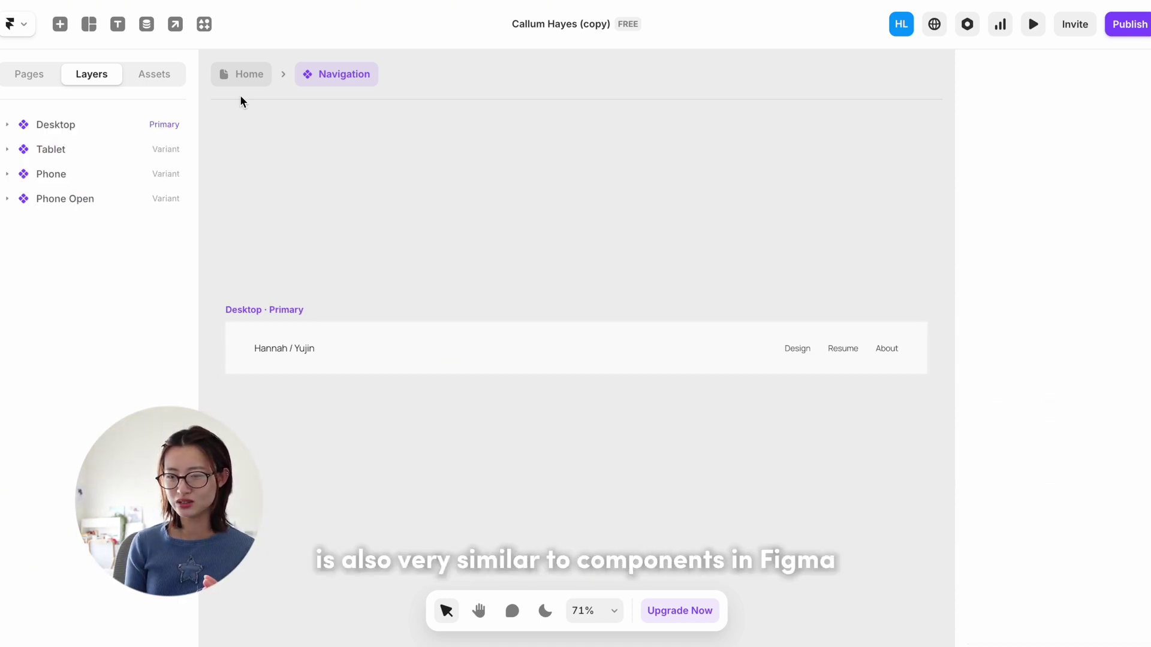
Step: Return to the Home page and remove the circular profile picture above the hero title
{"action": "left_click", "coordinate": [248, 74]}
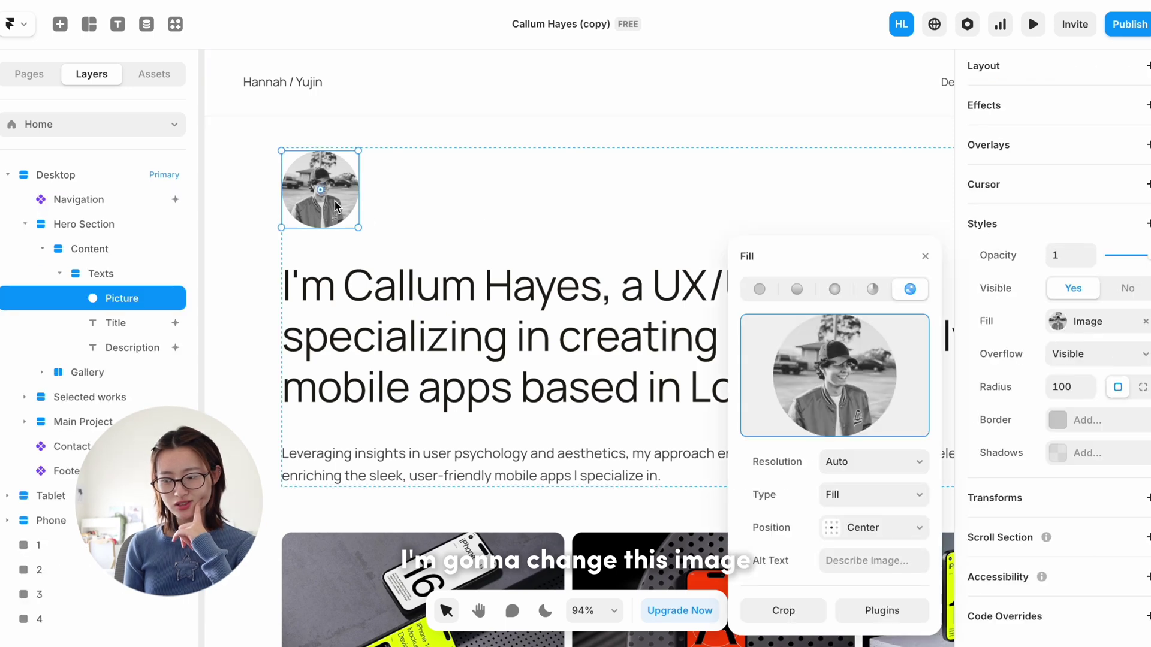
{"action": "left_click", "coordinate": [926, 257]}
{"action": "left_click", "coordinate": [1087, 321]}
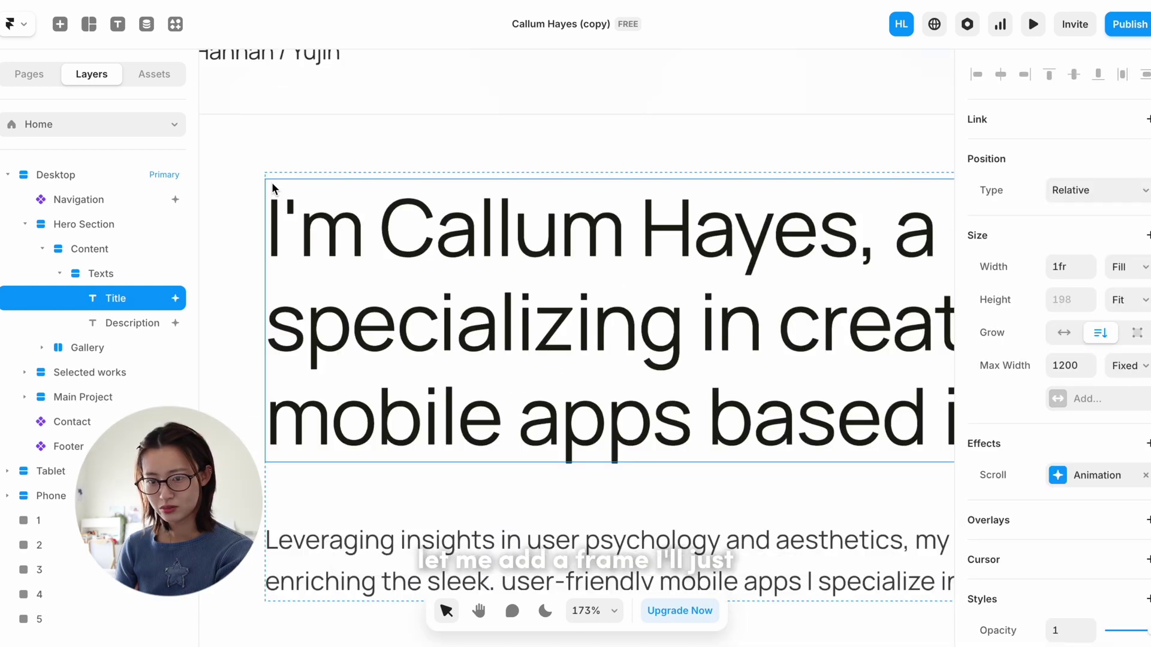
Step: Draw a frame about 110 px high above the hero title and fill it with the pink flower image
{"action": "left_click", "coordinate": [89, 24]}
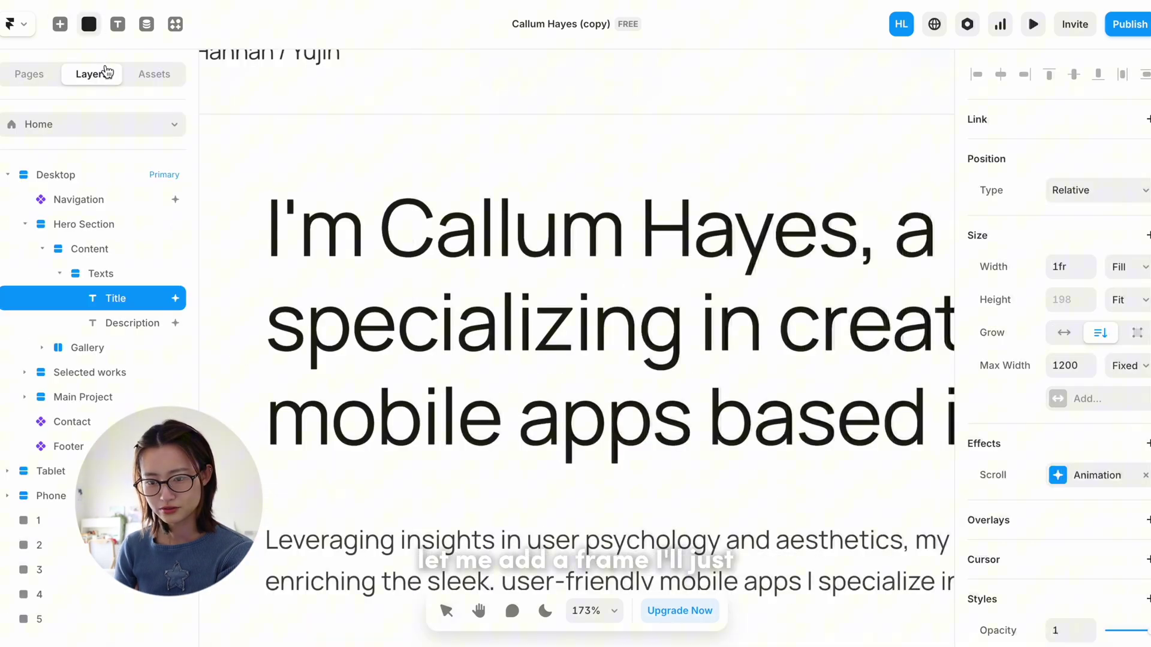
{"action": "mouse_move", "coordinate": [408, 179]}
{"action": "left_mouse_down"}
{"action": "mouse_move", "coordinate": [273, 206]}
{"action": "mouse_move", "coordinate": [267, 244]}
{"action": "left_mouse_up"}
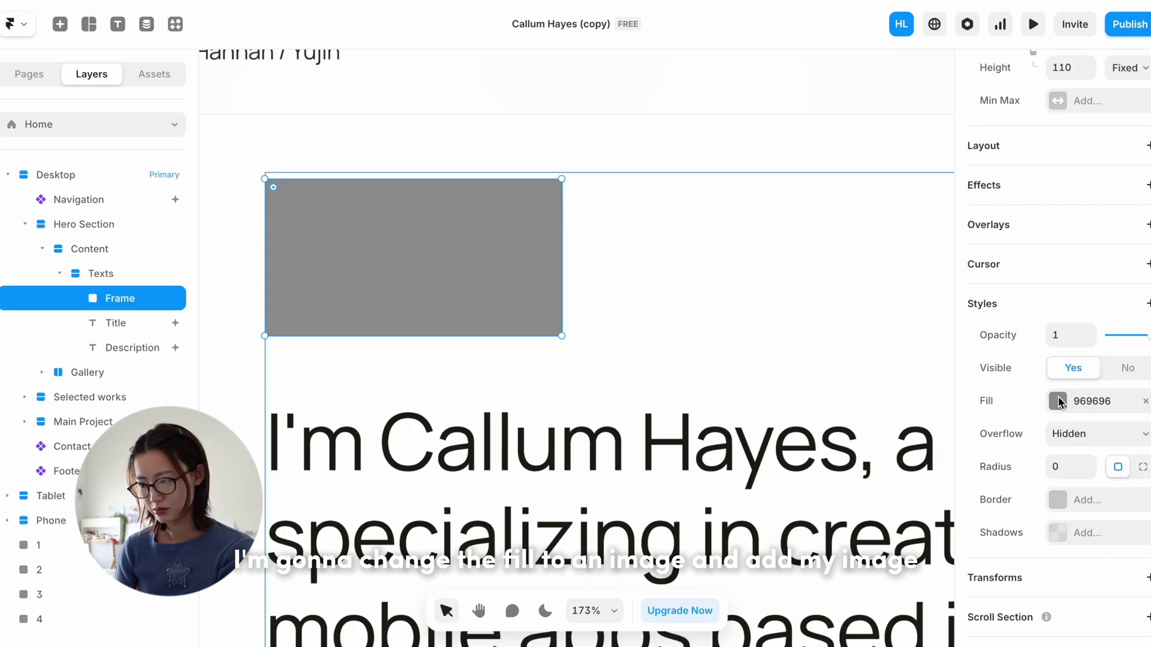
{"action": "left_click", "coordinate": [1058, 401]}
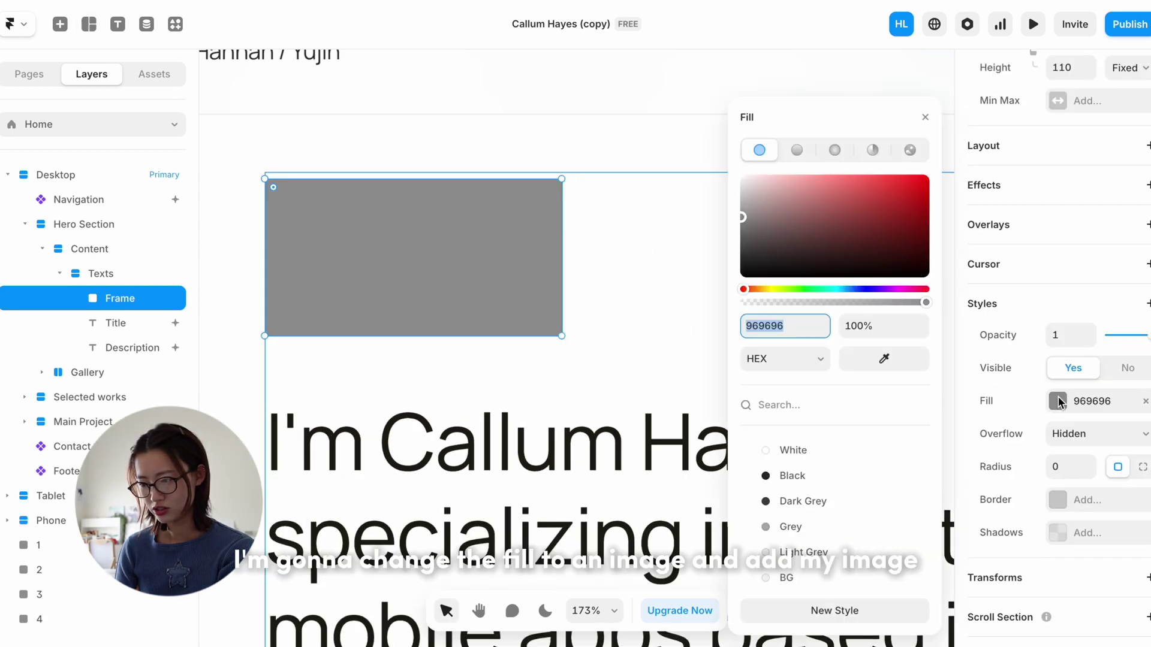
{"action": "left_click", "coordinate": [910, 149]}
{"action": "left_click_drag", "start_coordinate": [863, 60], "coordinate": [840, 398]}
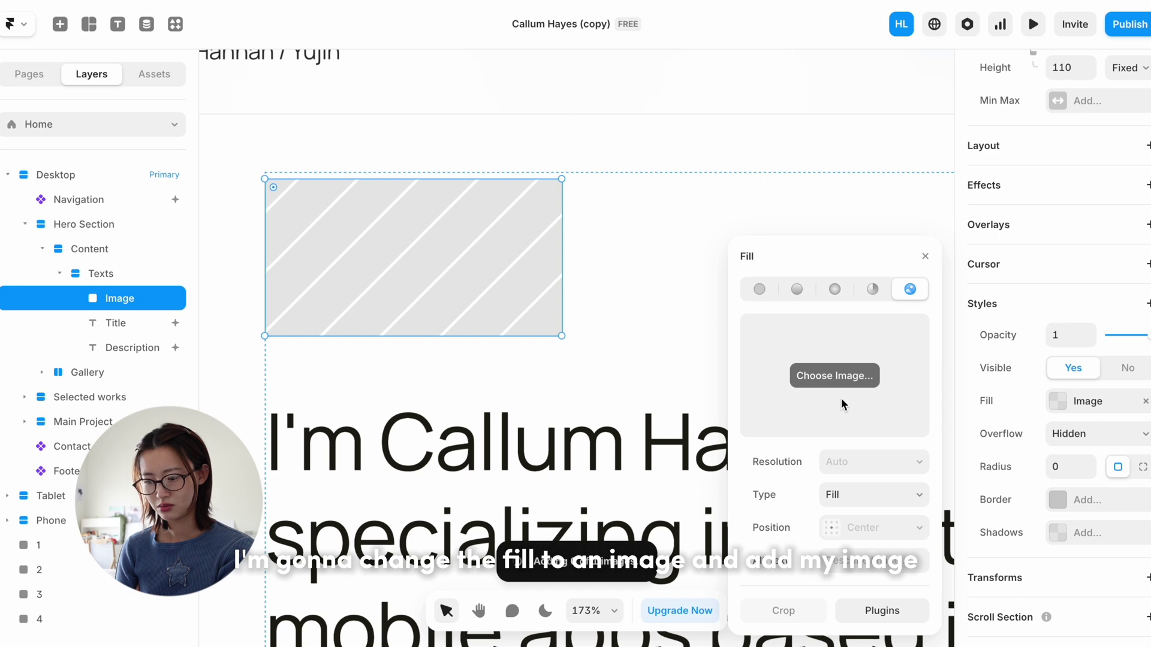
Step: Close the fill settings and make the flower image above the hero title slightly smaller
{"action": "left_click", "coordinate": [924, 255]}
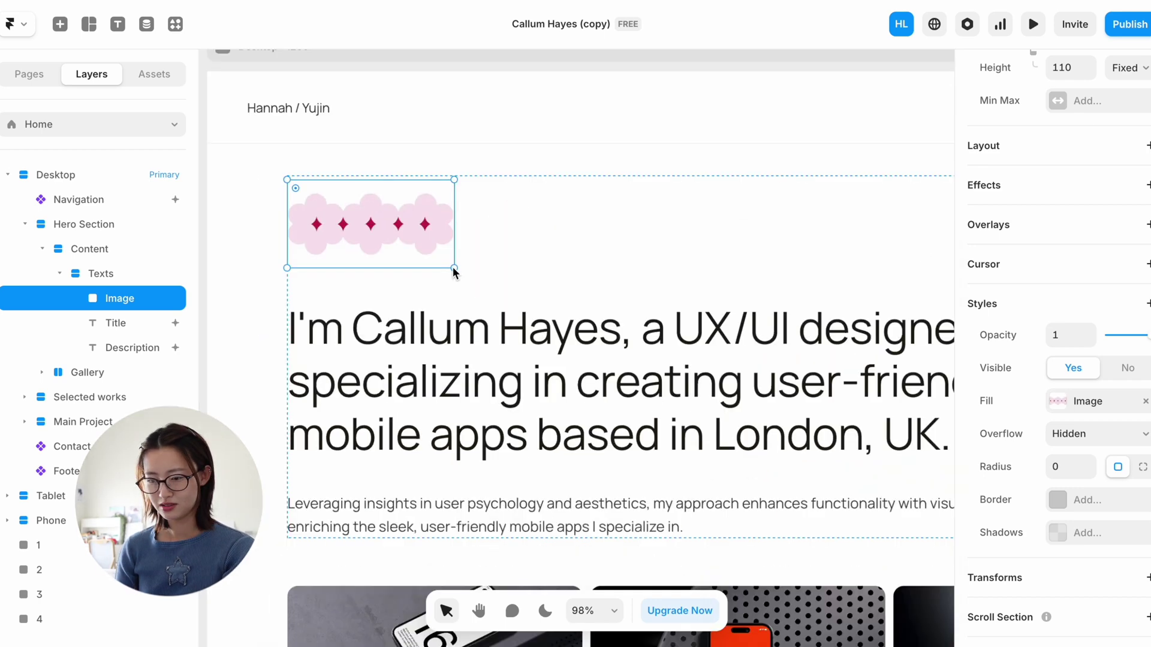
{"action": "left_click_drag", "start_coordinate": [452, 267], "coordinate": [430, 258]}
{"action": "left_click", "coordinate": [239, 212]}
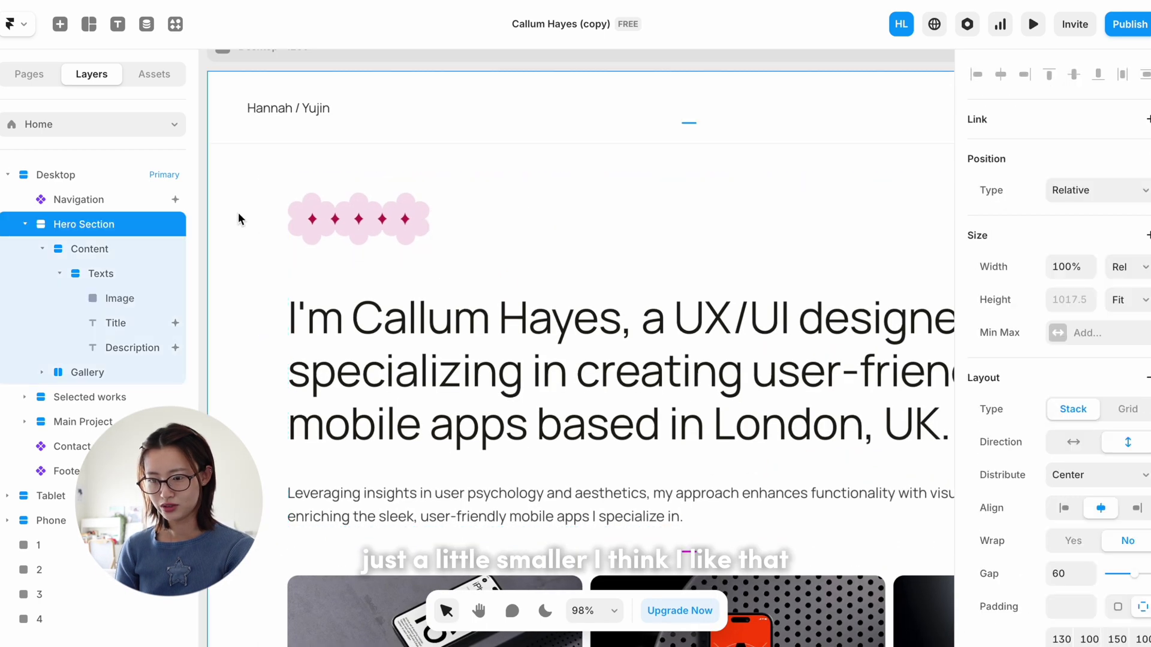
Step: Replace the hero title with a greeting giving the designer's first name and the sentence "Currently designing solutions for growing brands."
{"action": "scroll", "coordinate": [306, 108], "scroll_direction": "down", "scroll_amount": 5}
{"action": "double_click", "coordinate": [480, 265]}
{"action": "scroll", "coordinate": [481, 265], "scroll_direction": "up", "scroll_amount": 3}
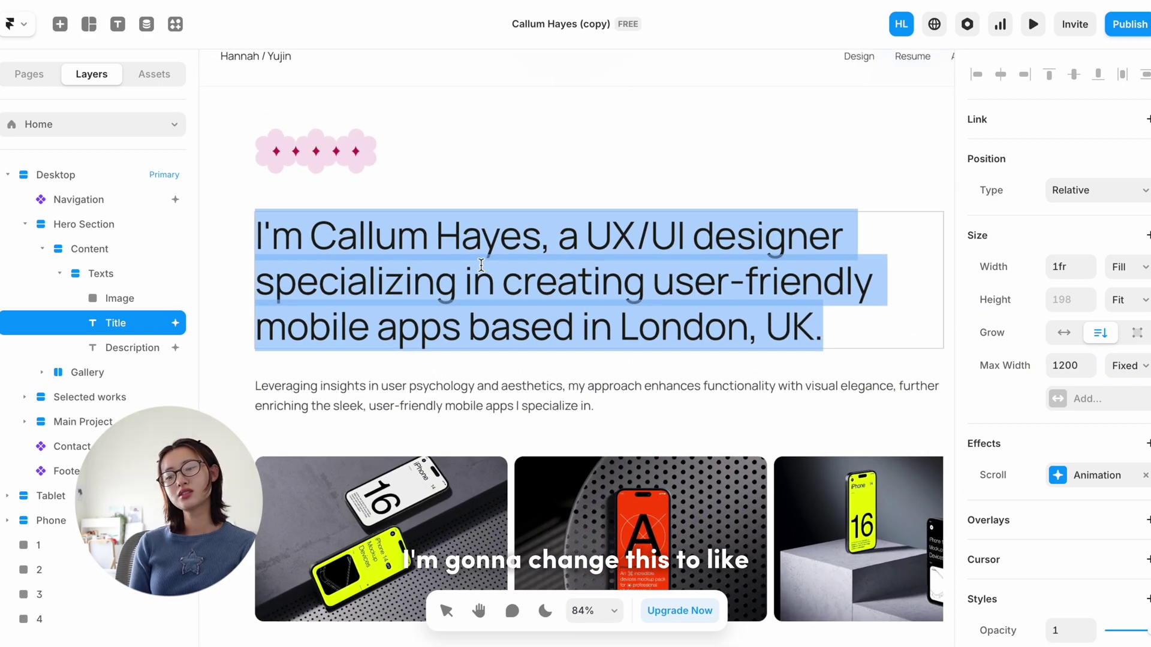
{"action": "scroll", "coordinate": [481, 264], "scroll_direction": "down", "scroll_amount": 1}
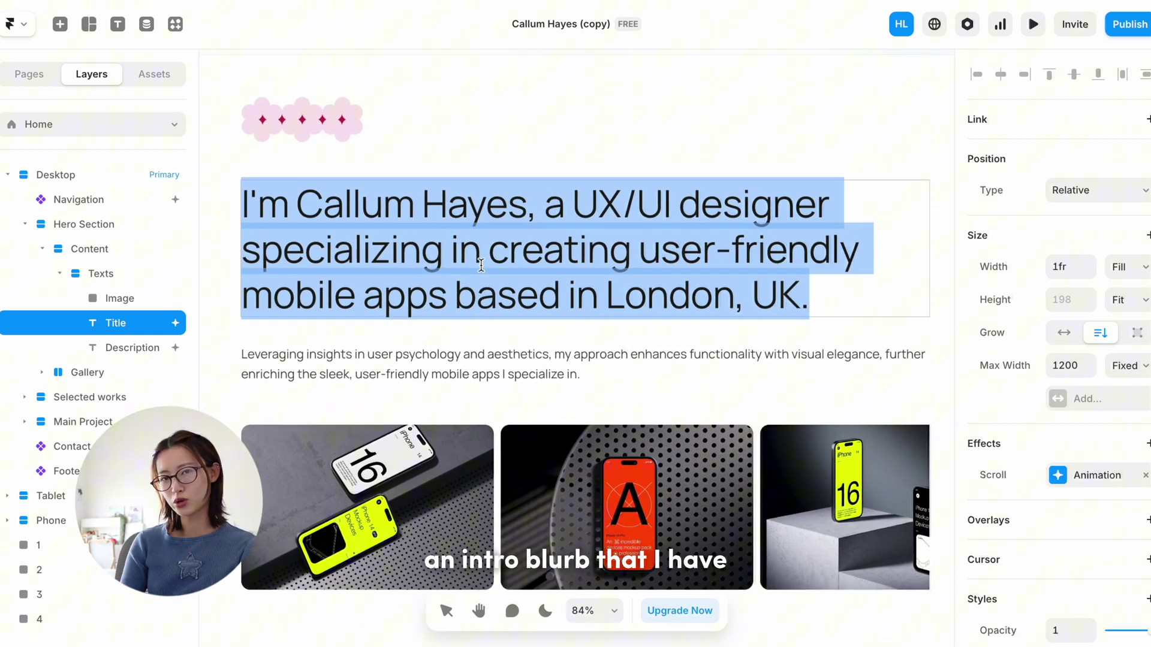
{"action": "type", "text": "Hi "}
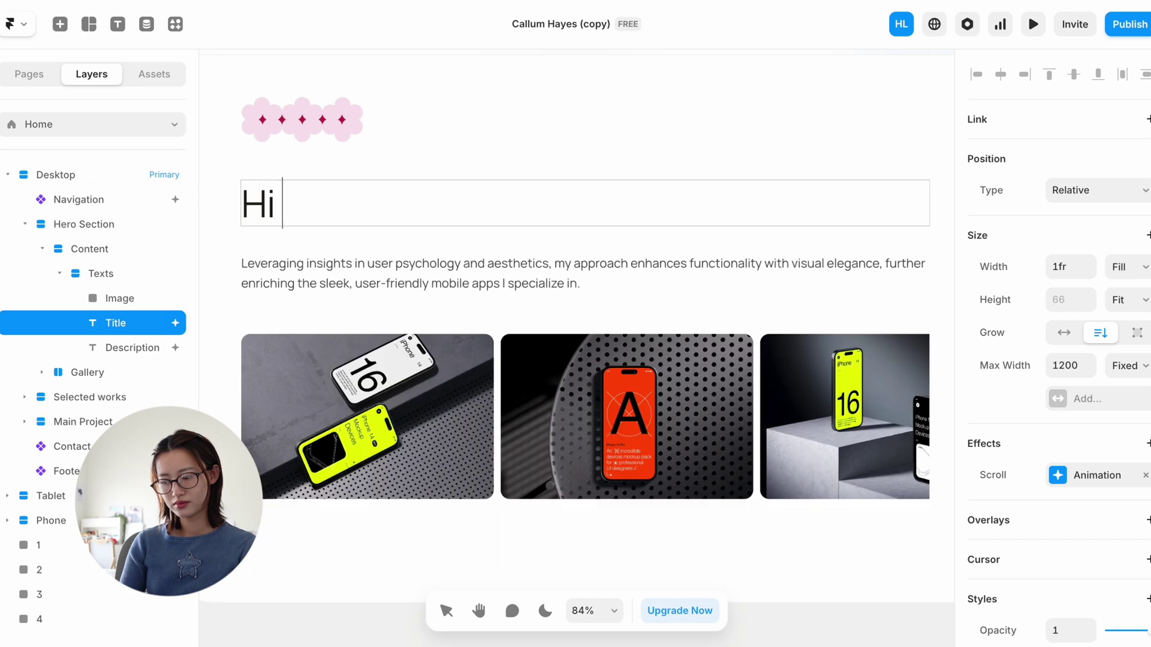
{"action": "type", "text": "– I'm Hannah. Currently designing solutions for growing brands."}
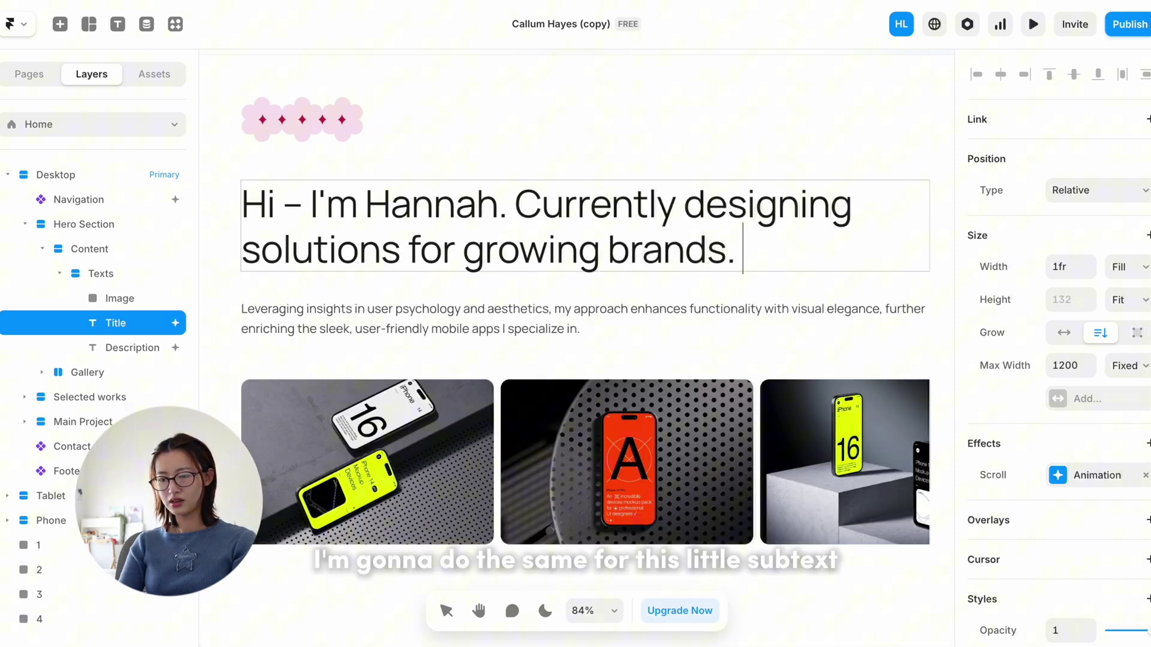
Step: Replace the hero description with the prepared blurb about a graphic designer with a background in consumer behavior and marketing, and preview the page
{"action": "double_click", "coordinate": [282, 312]}
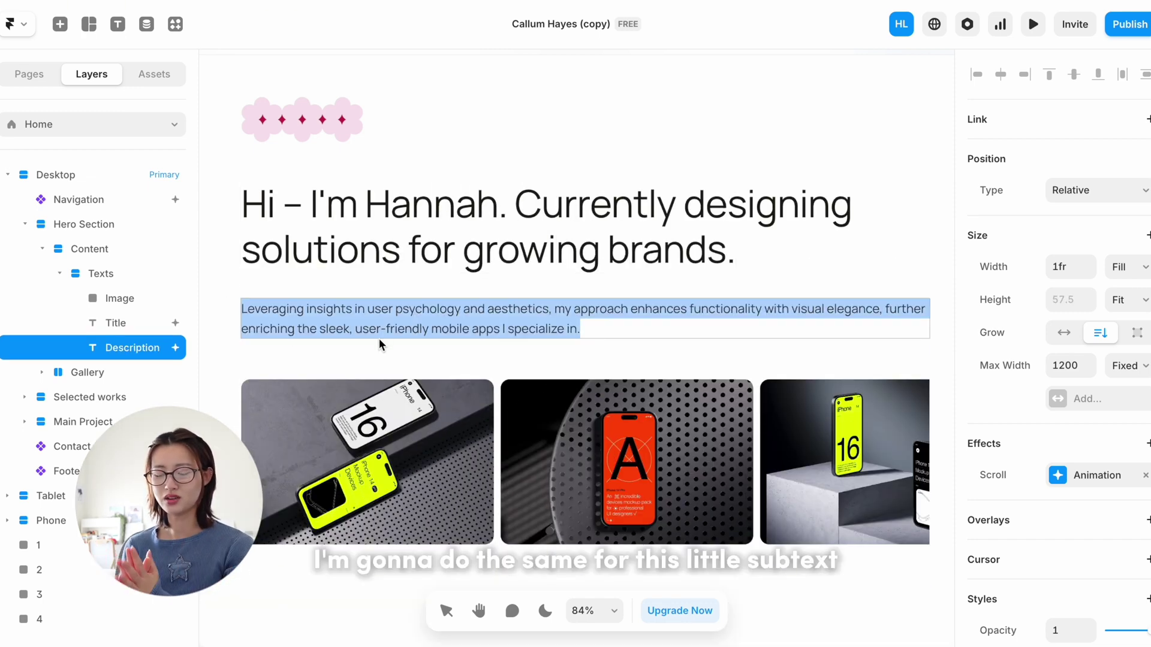
{"action": "type", "text": "As a graphic designer with a background in consumer behavior and marketing, my work bridges the gap between aesthetics and business solutions. Helping brands connect with clarity and purpose is my goal."}
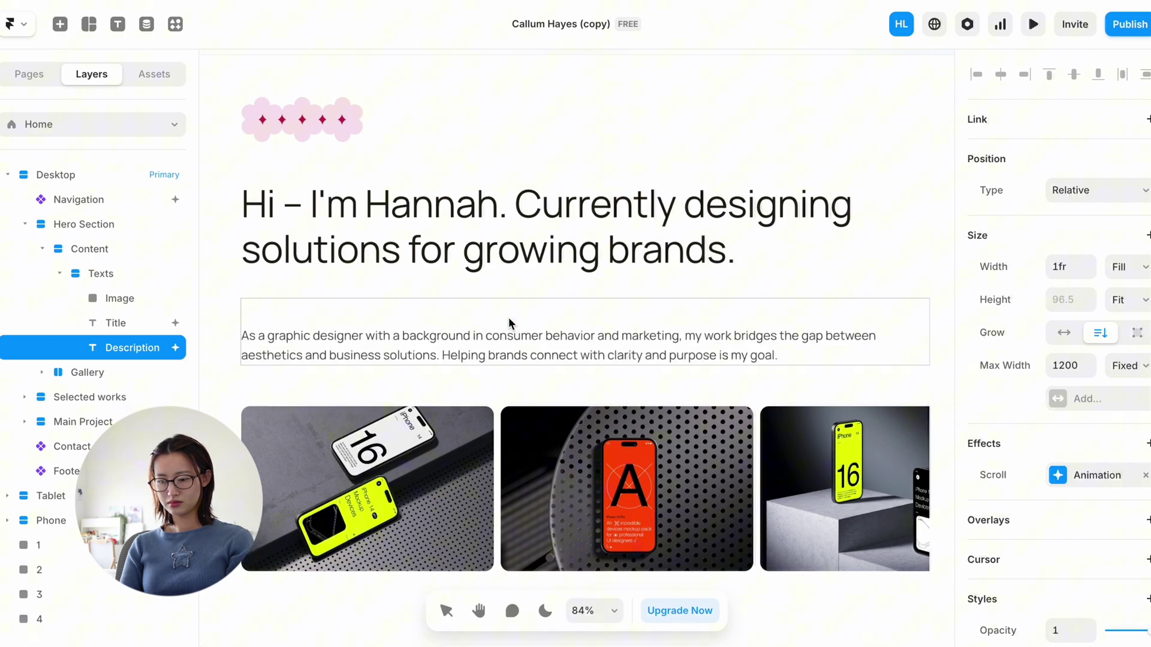
{"action": "left_click", "coordinate": [1033, 24]}
{"action": "scroll", "coordinate": [853, 197], "scroll_direction": "down", "scroll_amount": 3}
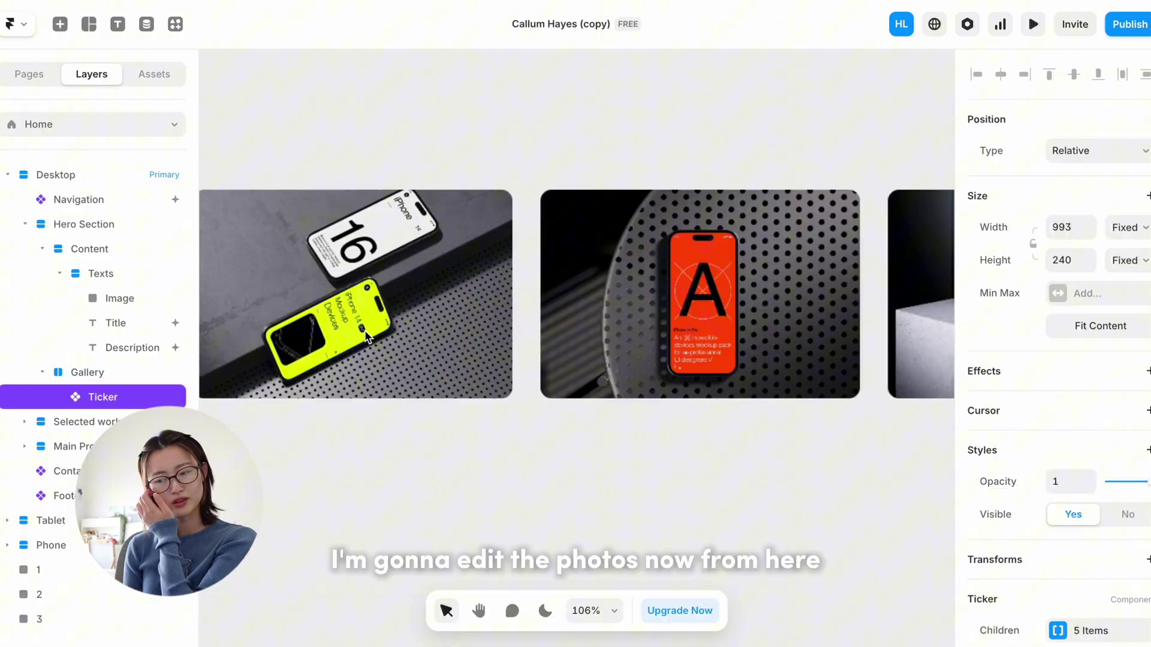
Step: Replace the phone mockups in the five gallery ticker frames with the project images Cargo2, Work, Toykit, Work-2 and Postcard
{"action": "double_click", "coordinate": [470, 308]}
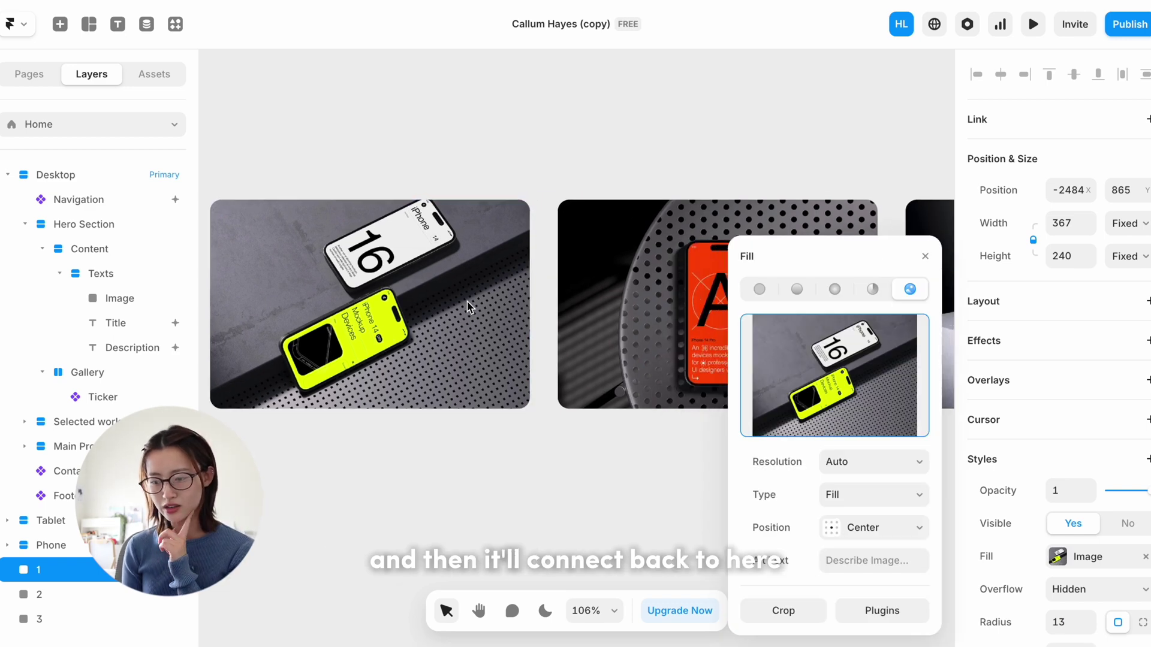
{"action": "scroll", "coordinate": [467, 303], "scroll_direction": "down", "scroll_amount": 5}
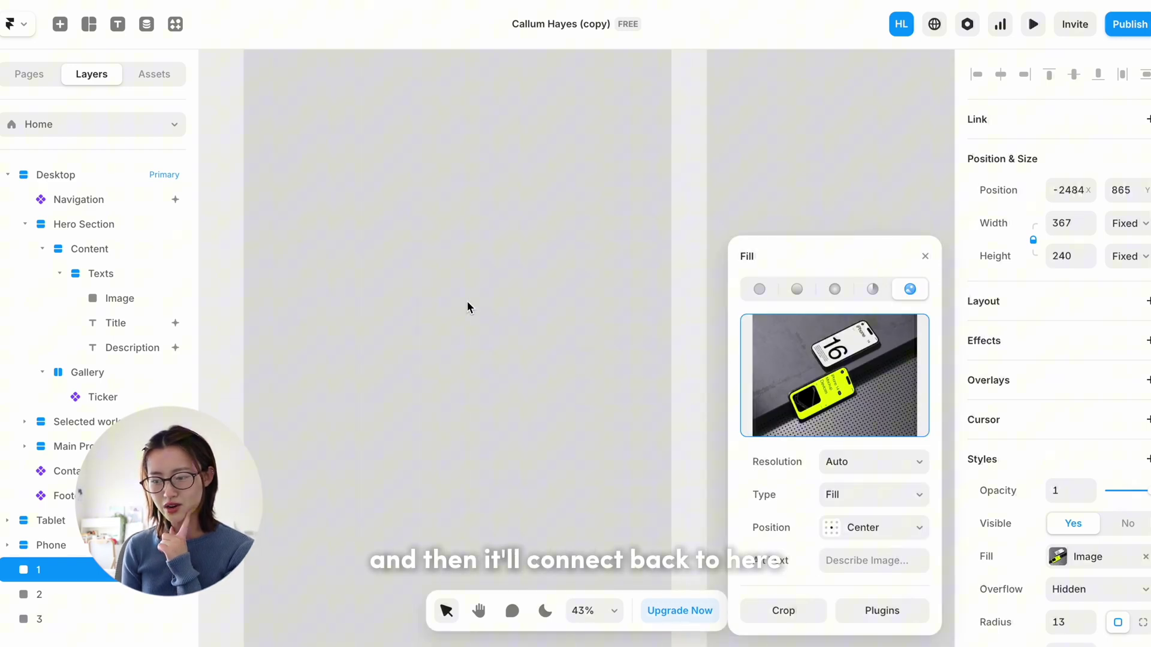
{"action": "scroll", "coordinate": [466, 300], "scroll_direction": "up", "scroll_amount": 3}
{"action": "scroll", "coordinate": [519, 228], "scroll_direction": "left", "scroll_amount": 5}
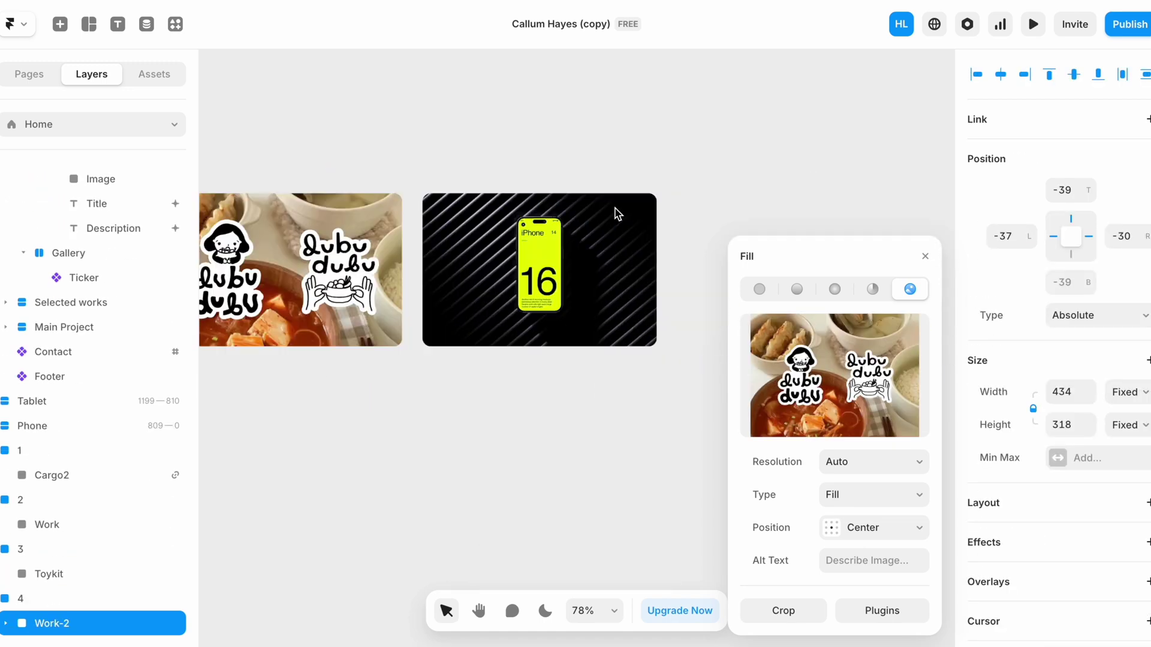
{"action": "left_click", "coordinate": [545, 250]}
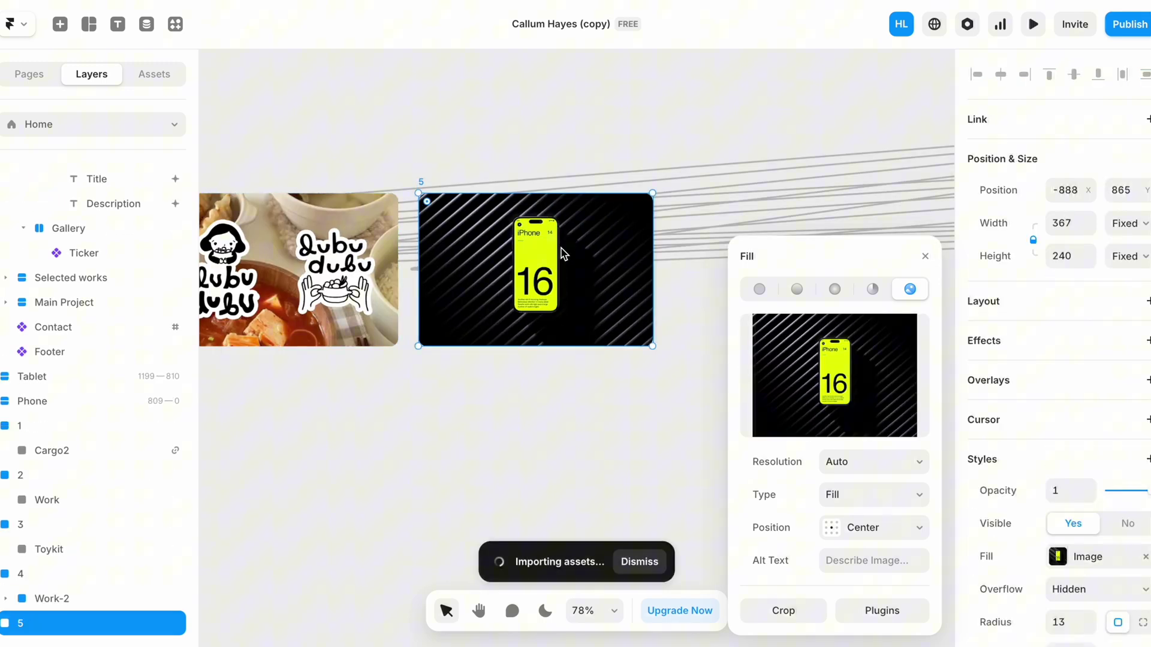
{"action": "scroll", "coordinate": [535, 139], "scroll_direction": "down", "scroll_amount": 3}
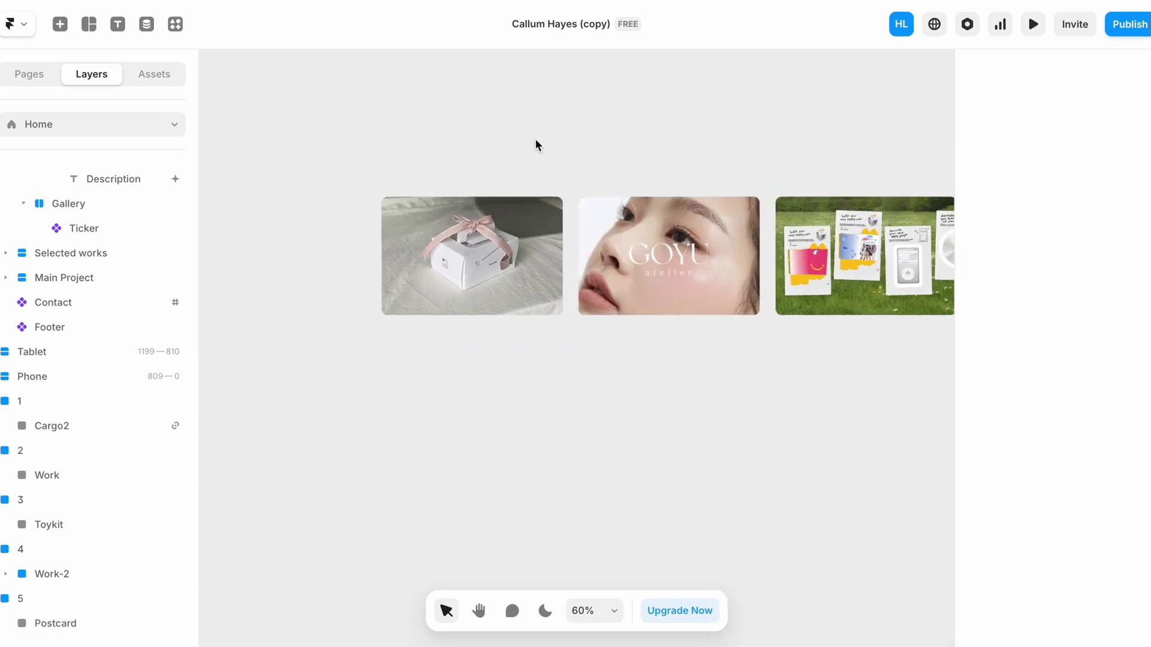
Step: Look over the replaced images in the five gallery frames on the canvas
{"action": "scroll", "coordinate": [536, 139], "scroll_direction": "right", "scroll_amount": 3}
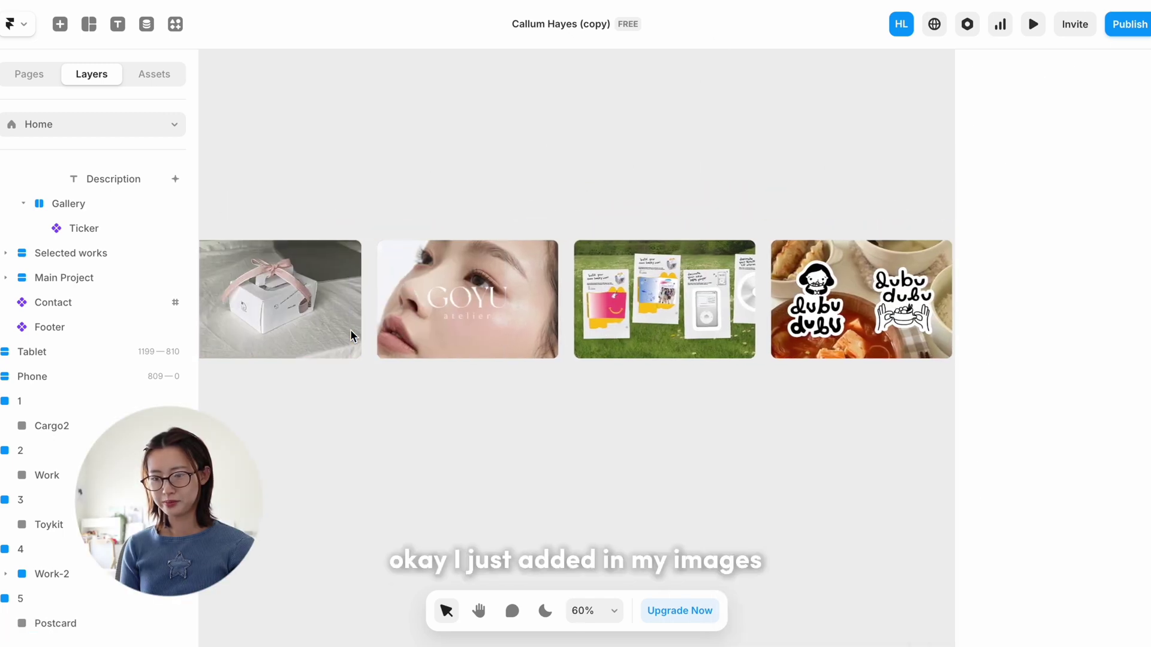
{"action": "scroll", "coordinate": [351, 332], "scroll_direction": "up", "scroll_amount": 5}
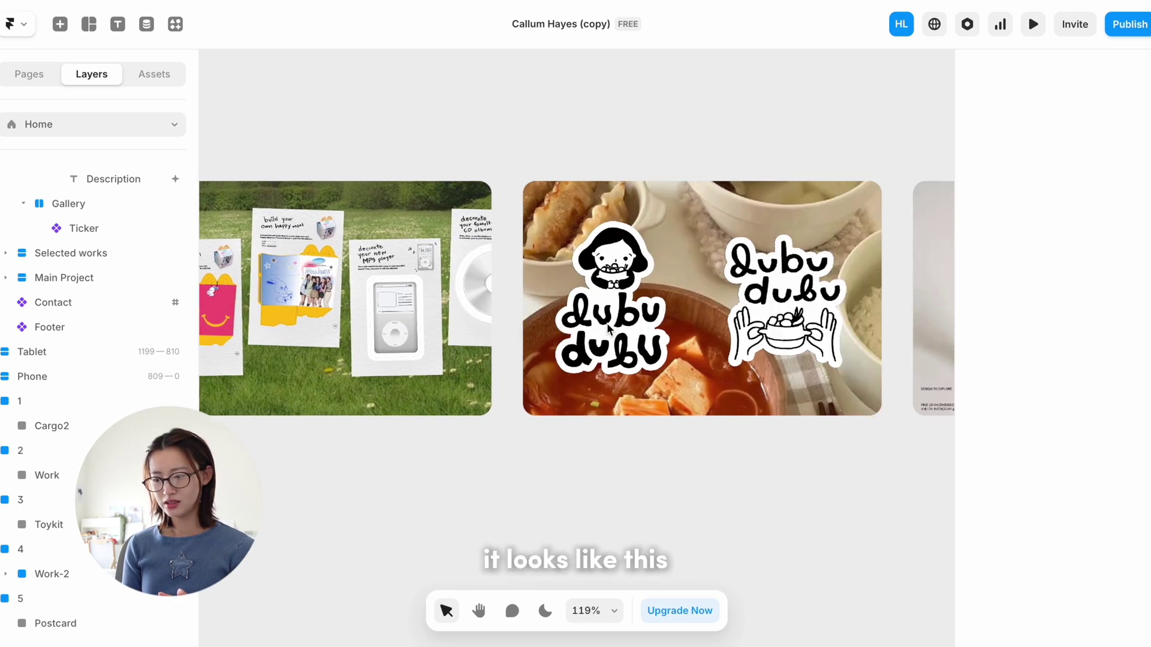
{"action": "scroll", "coordinate": [608, 328], "scroll_direction": "down", "scroll_amount": 3}
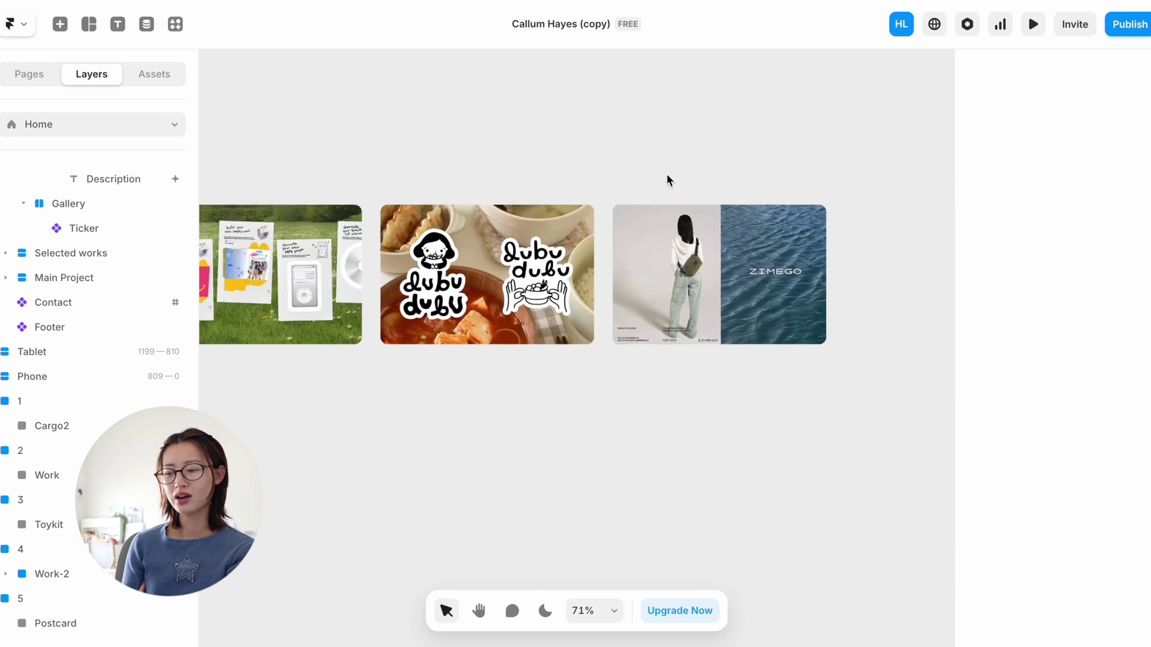
{"action": "scroll", "coordinate": [666, 175], "scroll_direction": "up", "scroll_amount": 3}
{"action": "left_click", "coordinate": [418, 287]}
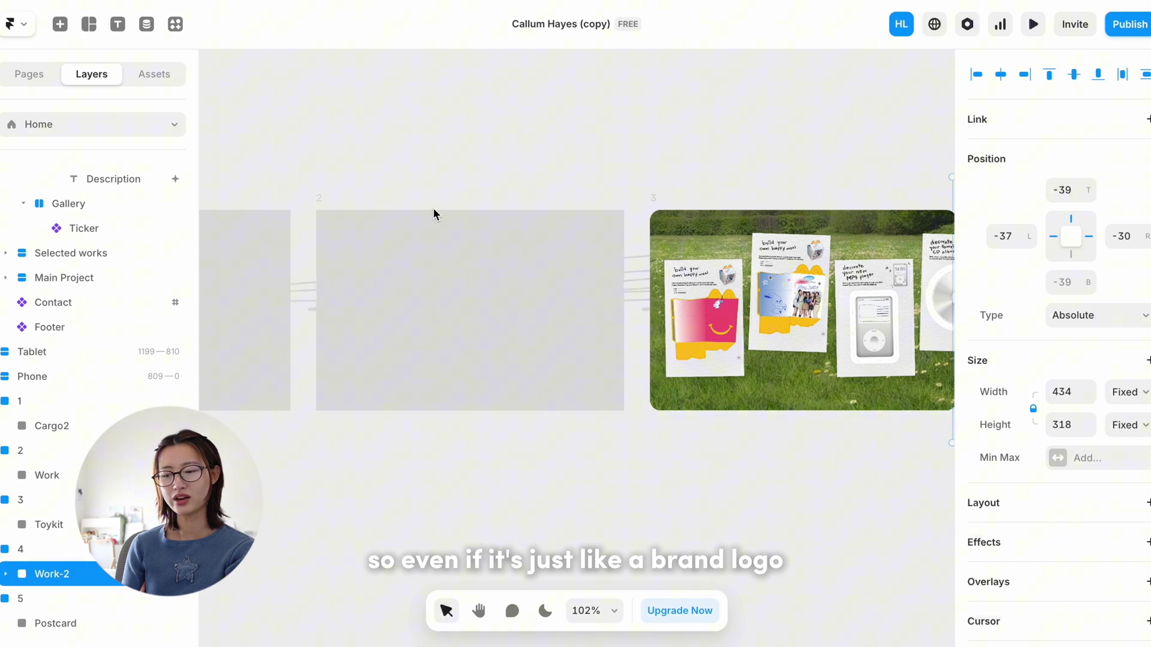
{"action": "scroll", "coordinate": [670, 161], "scroll_direction": "down", "scroll_amount": 5}
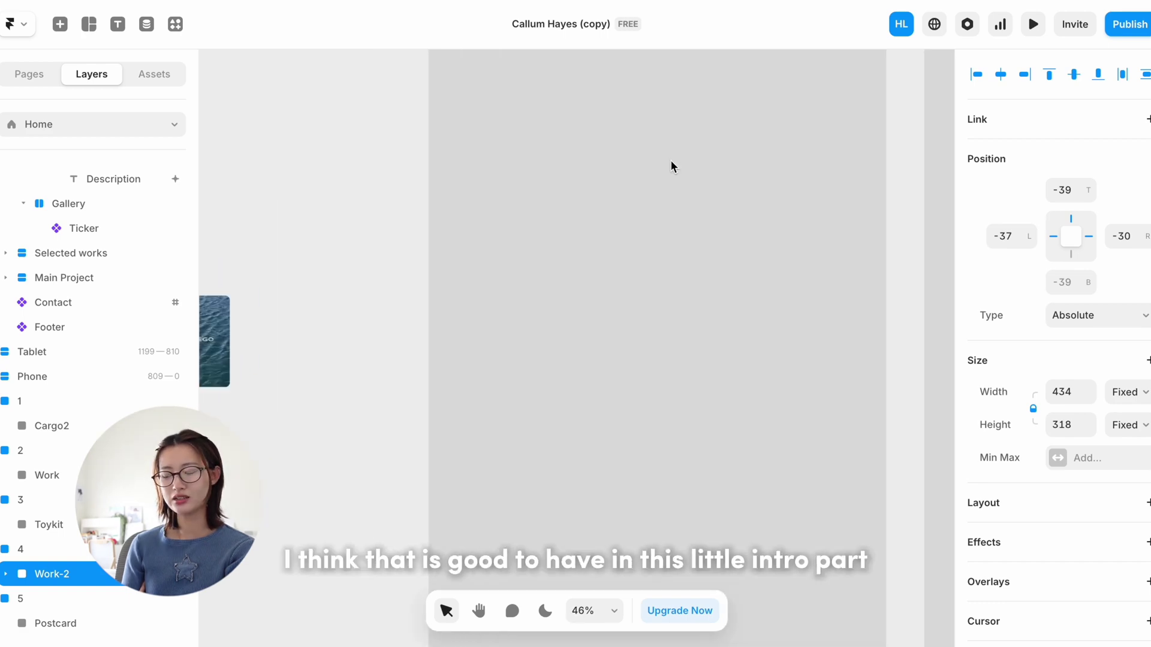
Step: Preview the home page to check the hero text and moving gallery, and examine the hero section again in the editor
{"action": "scroll", "coordinate": [671, 162], "scroll_direction": "down", "scroll_amount": 2}
{"action": "scroll", "coordinate": [671, 162], "scroll_direction": "up", "scroll_amount": 2}
{"action": "scroll", "coordinate": [671, 162], "scroll_direction": "up", "scroll_amount": 4}
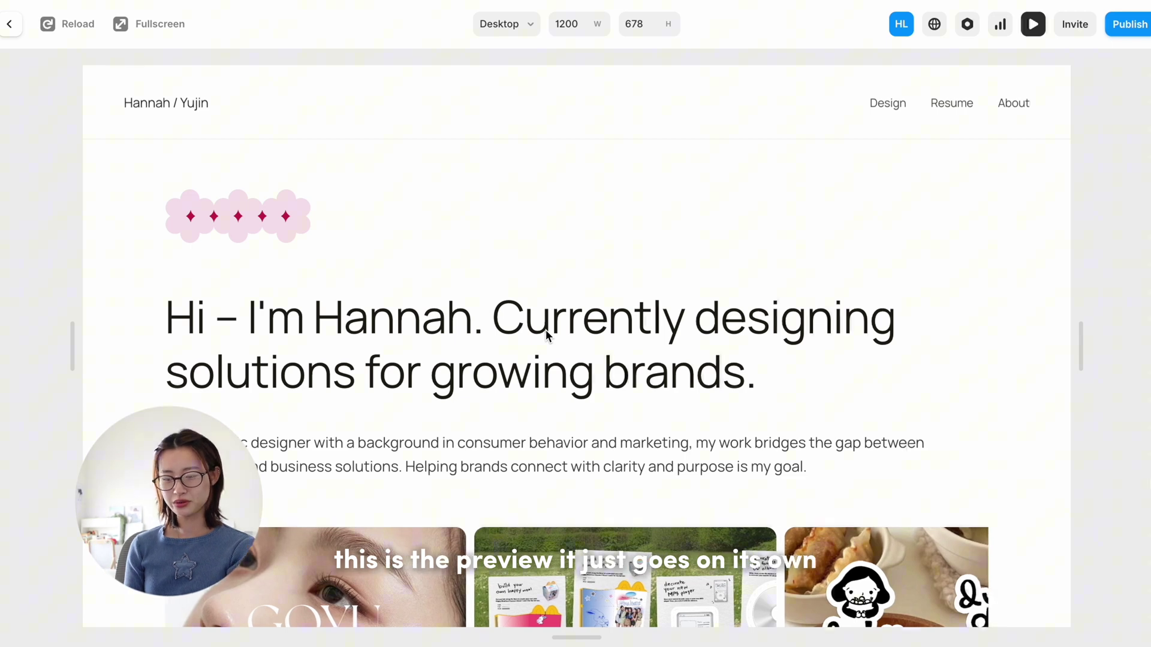
{"action": "scroll", "coordinate": [781, 210], "scroll_direction": "down", "scroll_amount": 4}
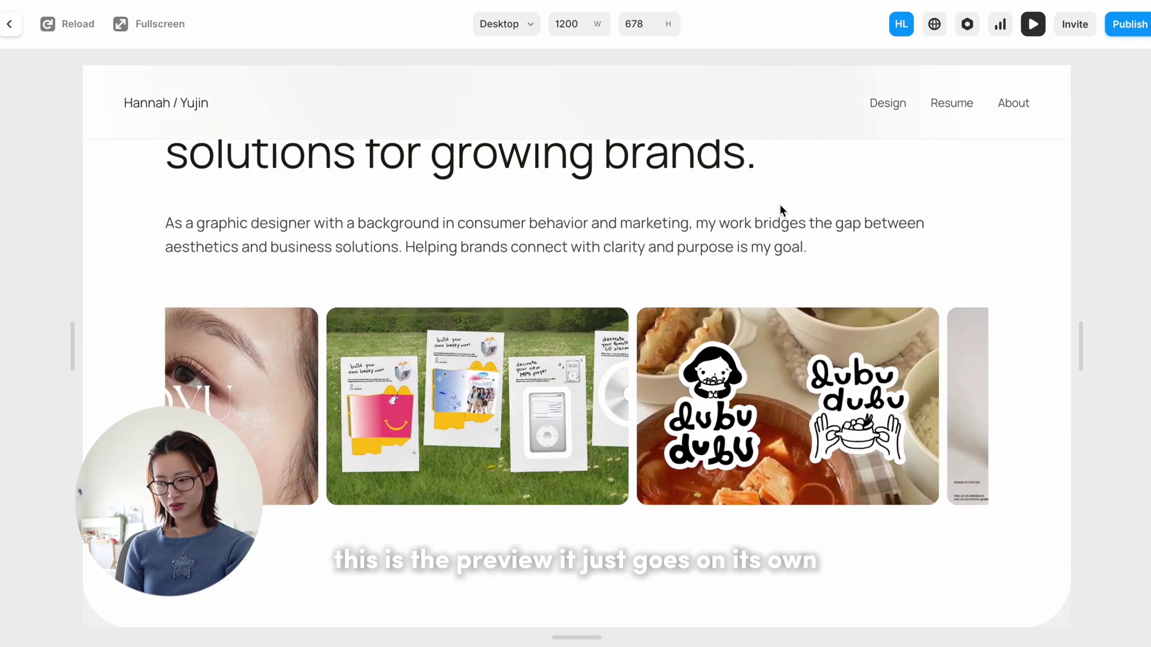
{"action": "left_click", "coordinate": [9, 24]}
{"action": "scroll", "coordinate": [373, 261], "scroll_direction": "up", "scroll_amount": 2}
{"action": "scroll", "coordinate": [373, 262], "scroll_direction": "left", "scroll_amount": 10}
{"action": "scroll", "coordinate": [372, 262], "scroll_direction": "down", "scroll_amount": 5}
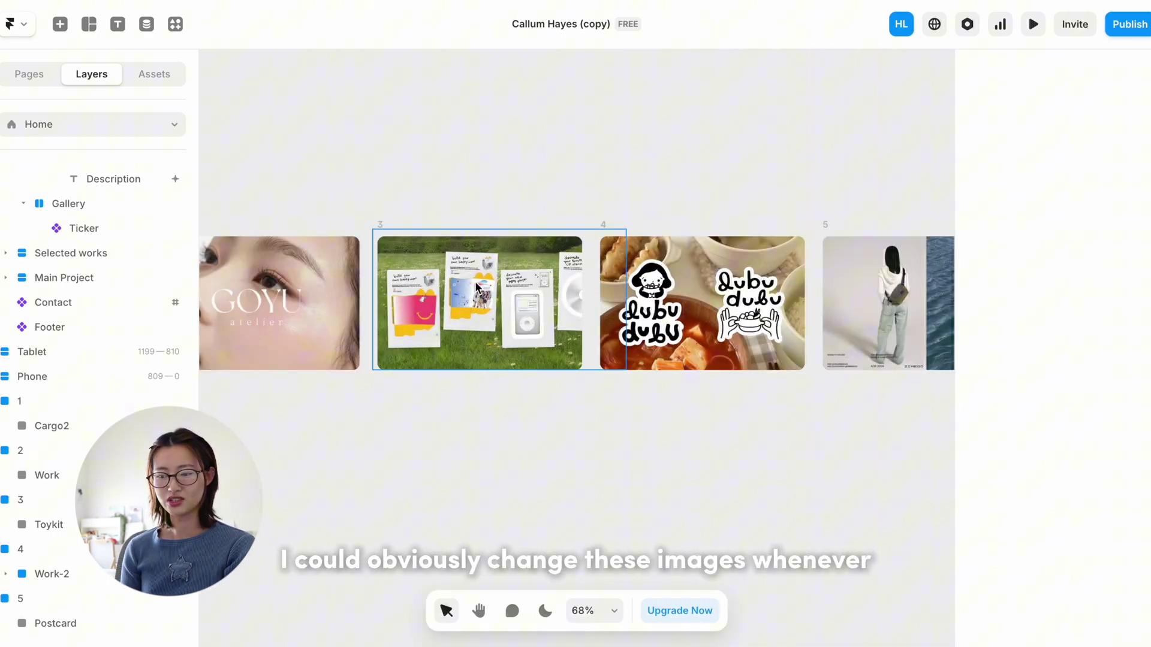
{"action": "scroll", "coordinate": [391, 294], "scroll_direction": "left", "scroll_amount": 4}
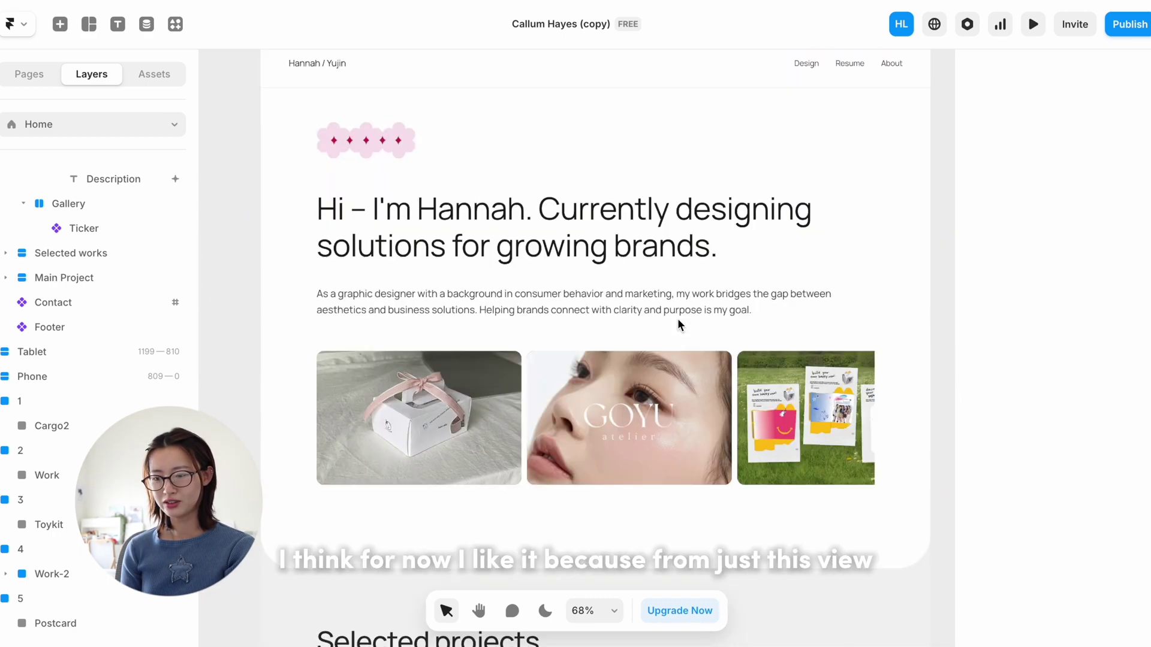
{"action": "scroll", "coordinate": [677, 319], "scroll_direction": "up", "scroll_amount": 3}
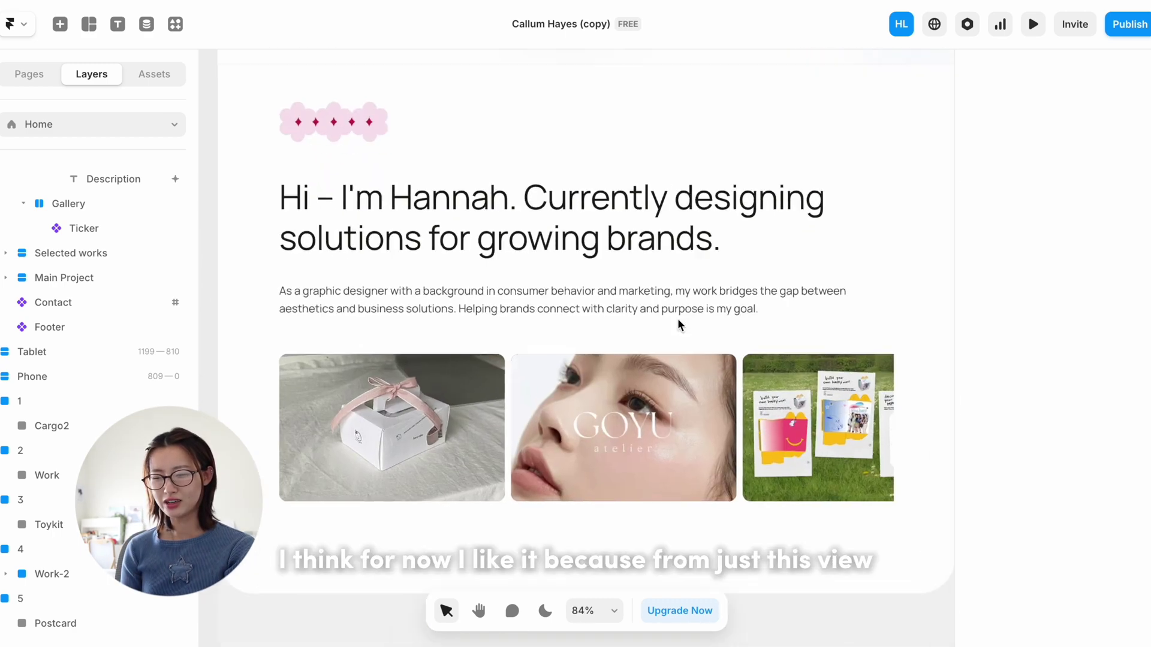
{"action": "scroll", "coordinate": [677, 318], "scroll_direction": "down", "scroll_amount": 2}
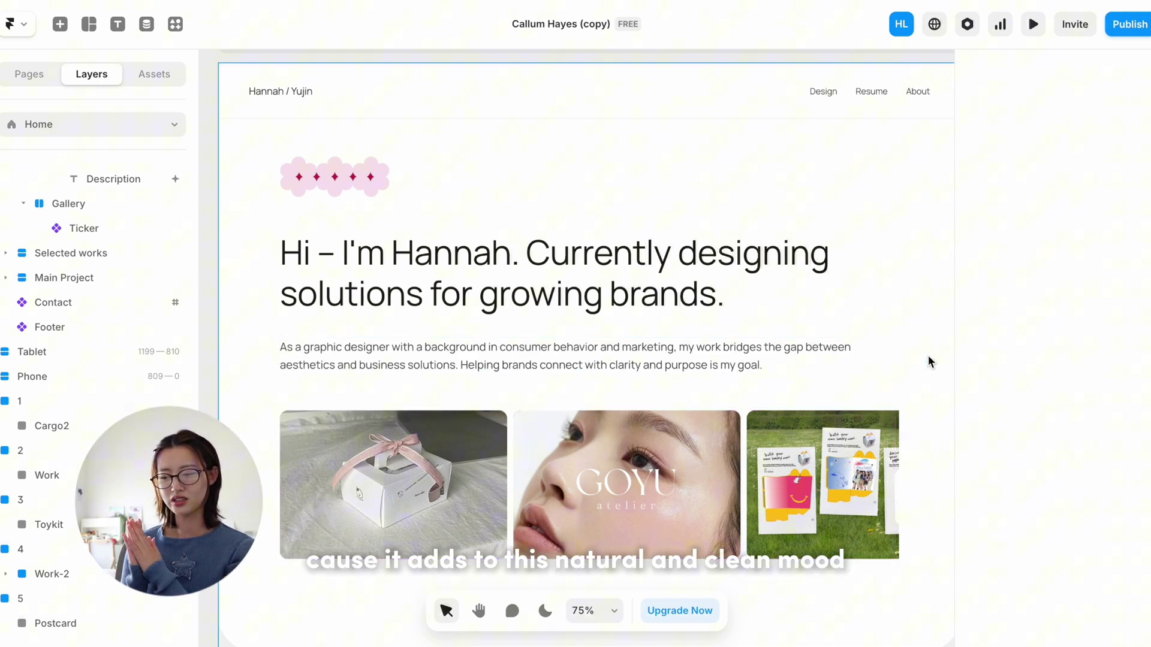
Step: Change the "Selected projects" section heading to "Featured Works"
{"action": "scroll", "coordinate": [927, 355], "scroll_direction": "down", "scroll_amount": 10}
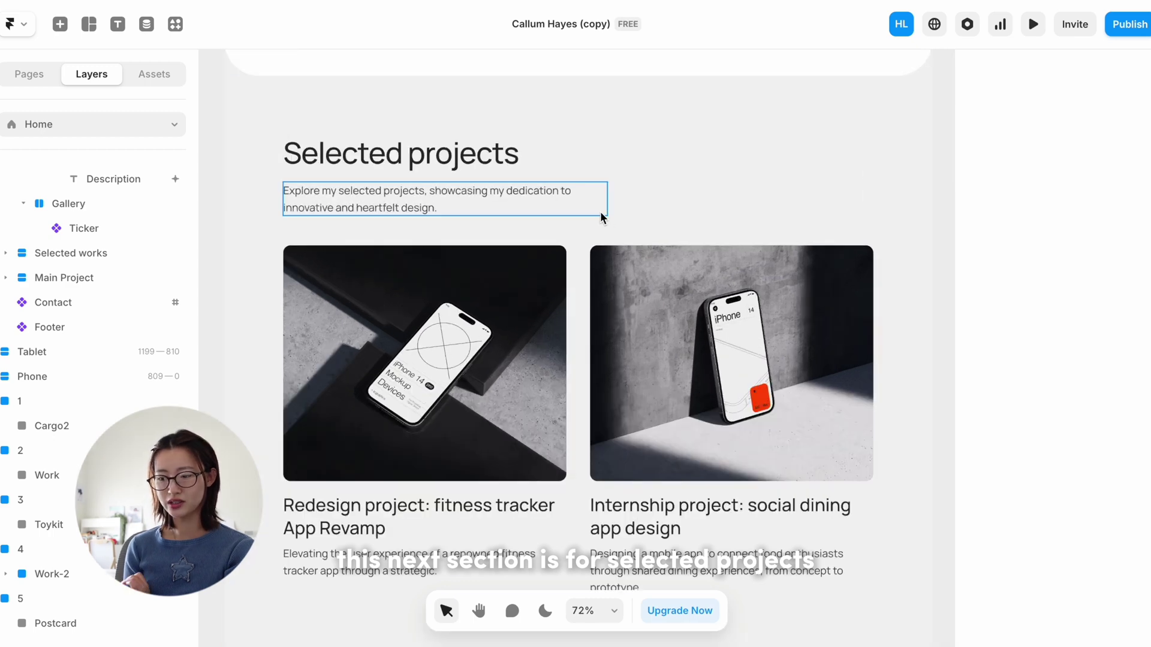
{"action": "double_click", "coordinate": [418, 157]}
{"action": "type", "text": "Featured Works"}
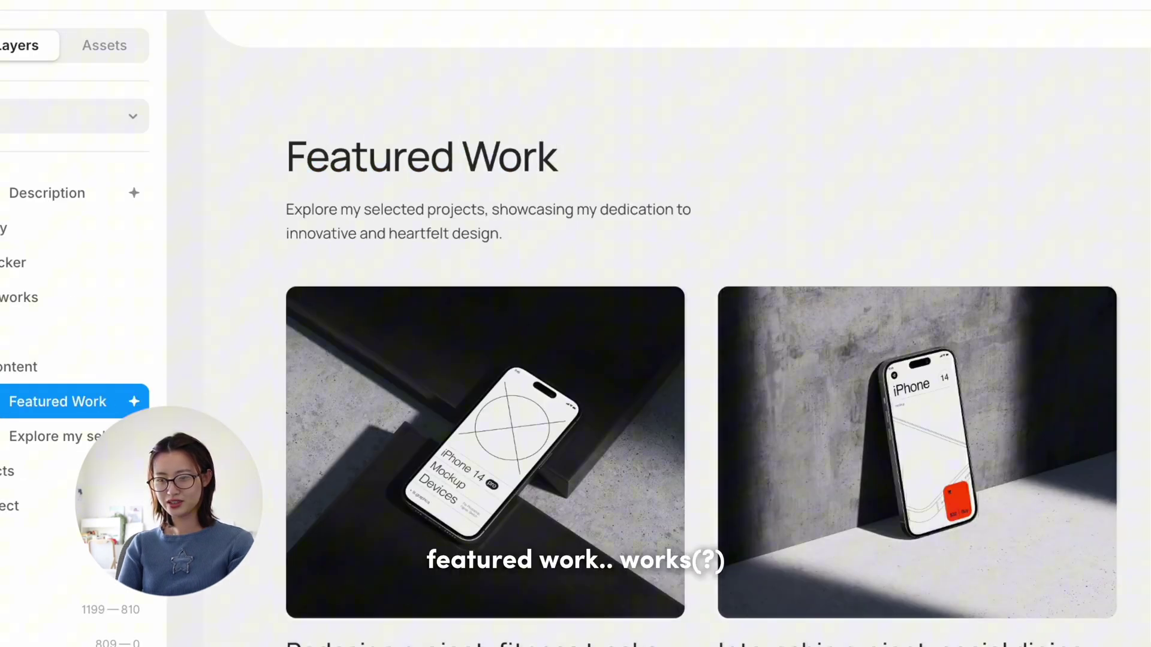
{"action": "type", "text": "s"}
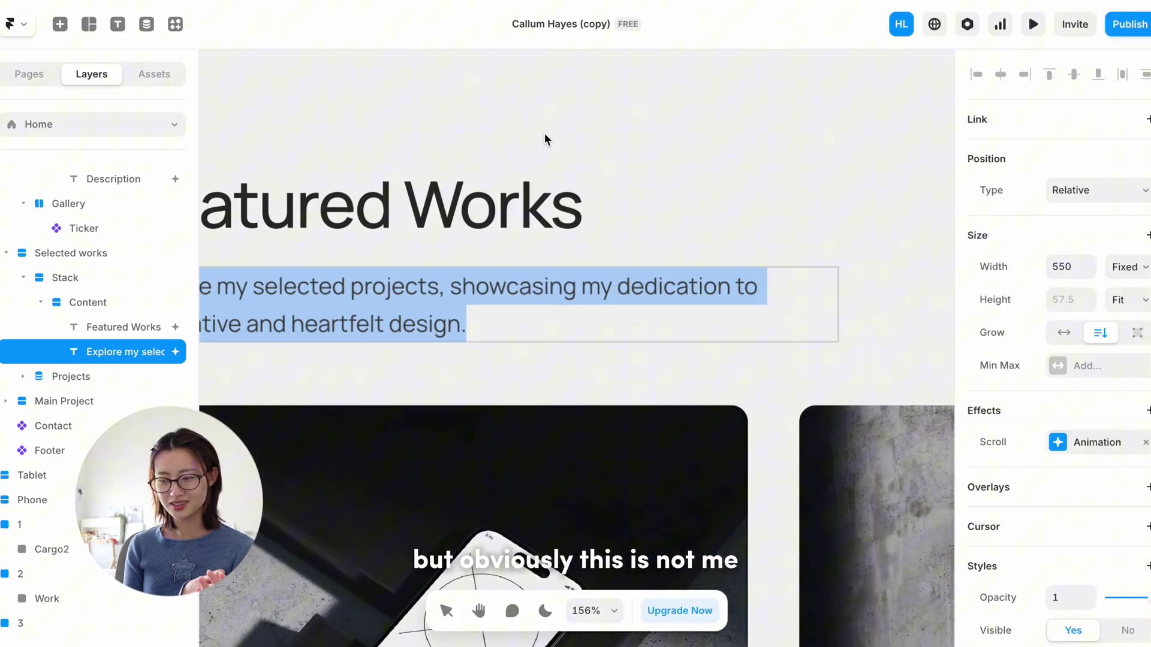
Step: Replace the subtitle under the Featured Works heading with "Brand identities, social media assets, and F&B logo iterations."
{"action": "scroll", "coordinate": [544, 133], "scroll_direction": "left", "scroll_amount": 2}
{"action": "scroll", "coordinate": [544, 133], "scroll_direction": "down", "scroll_amount": 4}
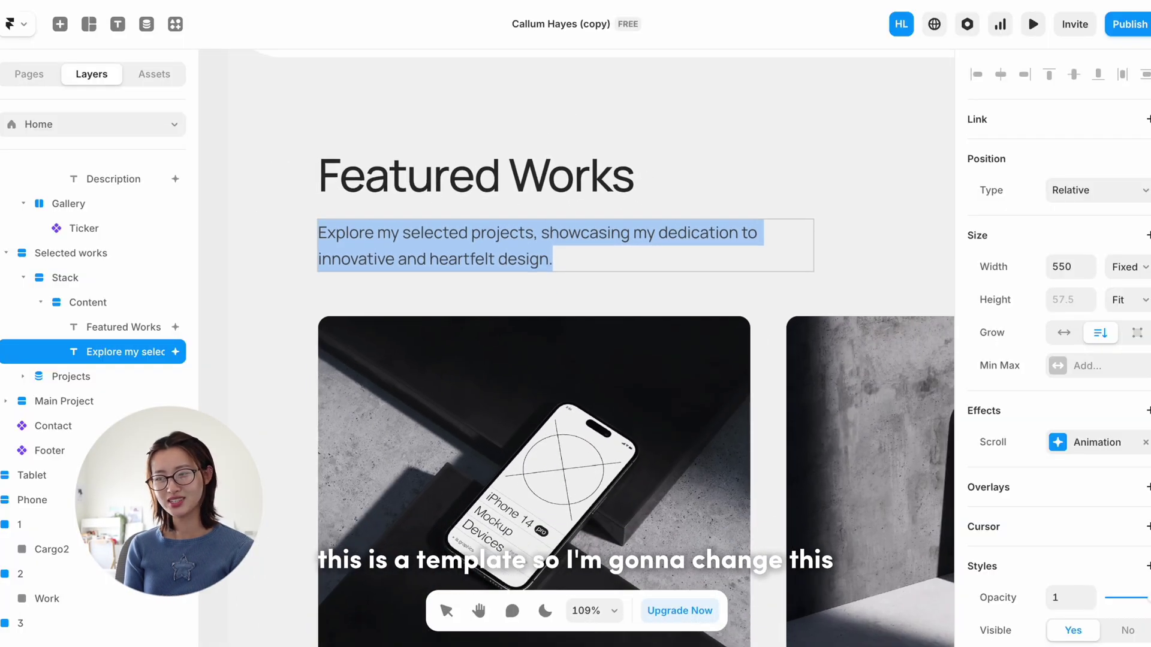
{"action": "type", "text": "Brand identities, social media assets, and F&B logo iterations."}
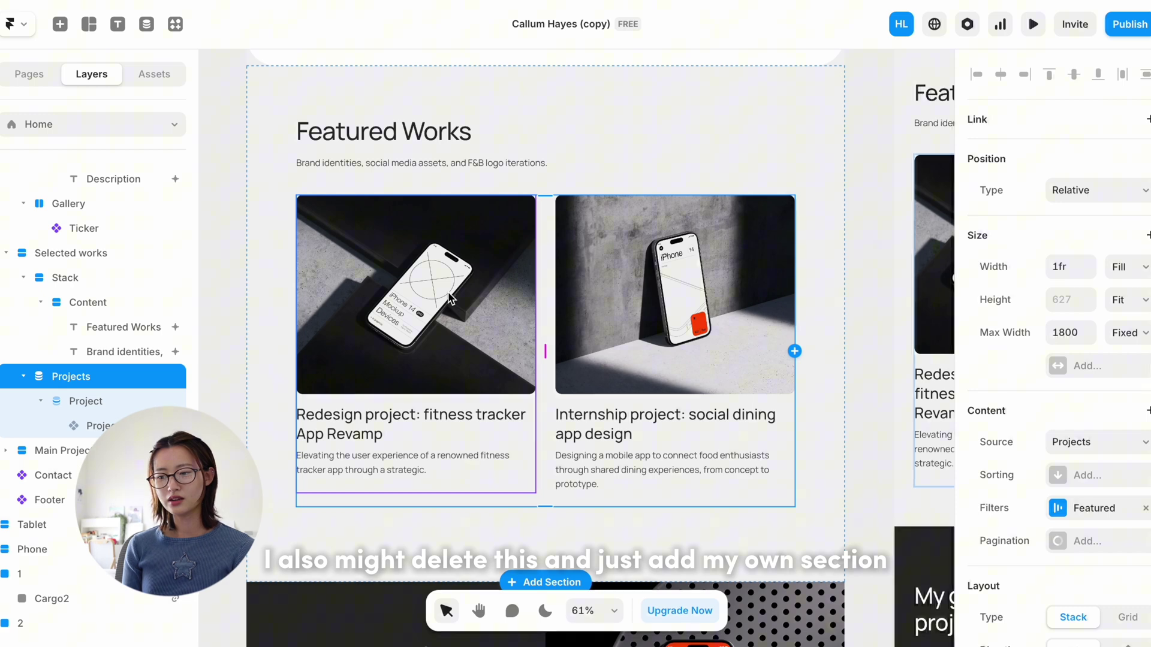
Step: Delete the Projects collection list with the two phone app projects from the Featured Works section
{"action": "left_click", "coordinate": [449, 298]}
{"action": "left_click", "coordinate": [688, 318]}
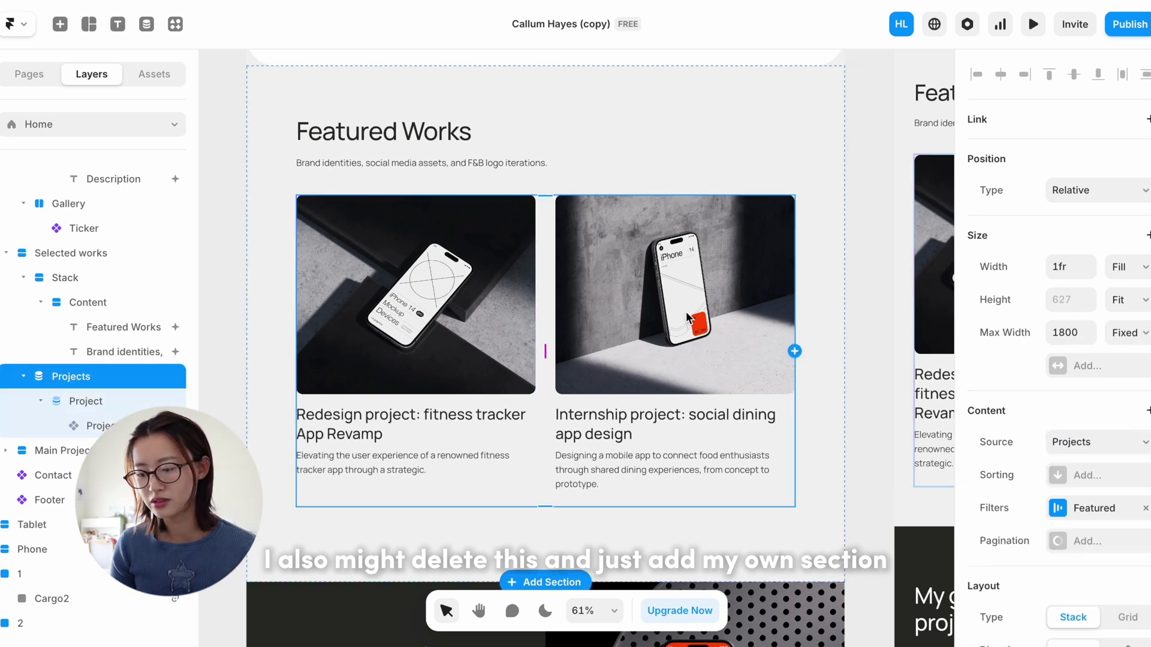
{"action": "key", "text": "Delete"}
Step: Insert the ready-made section with a six-card grid of images and captions below the Featured Works section
{"action": "left_click", "coordinate": [537, 224]}
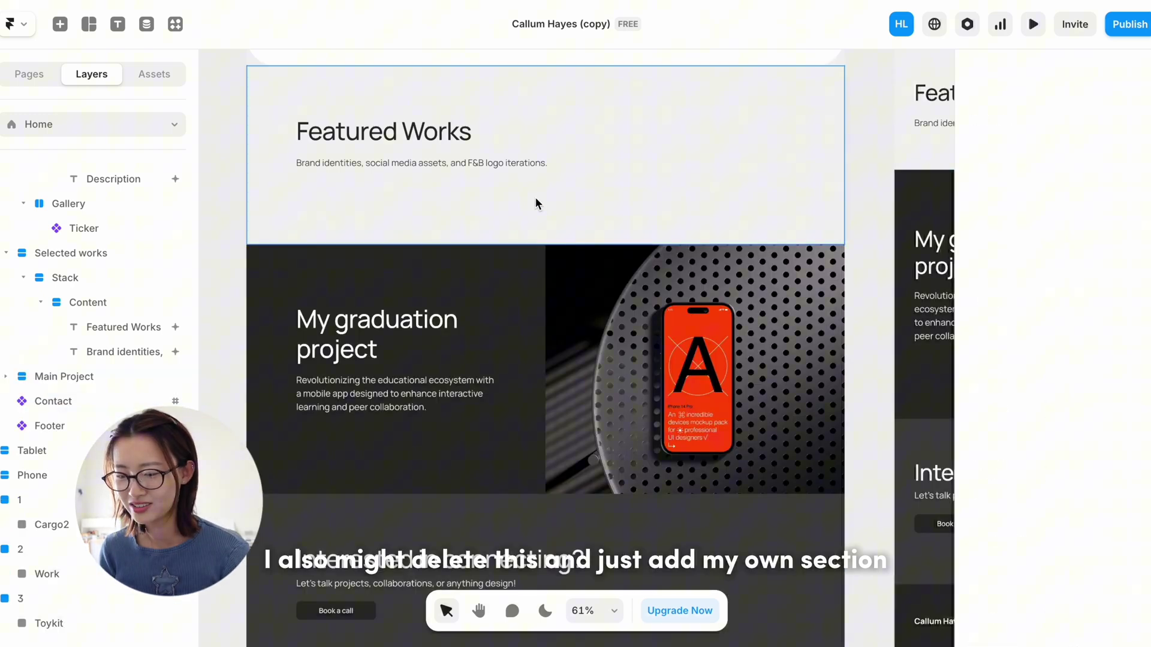
{"action": "left_click", "coordinate": [545, 244]}
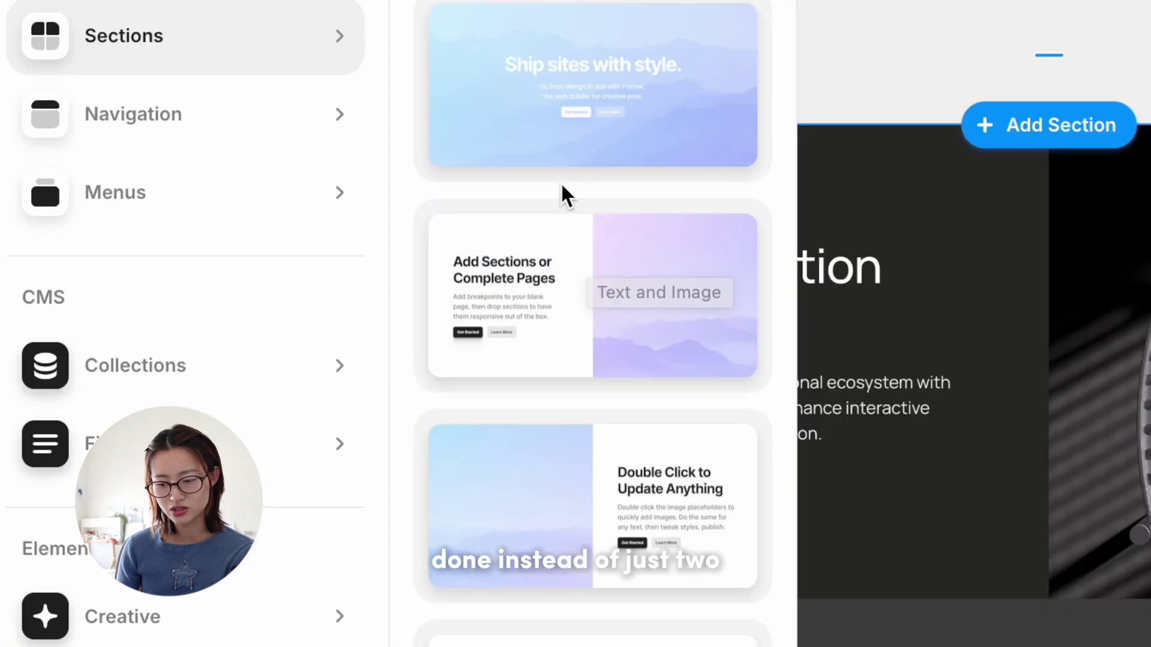
{"action": "scroll", "coordinate": [291, 283], "scroll_direction": "down", "scroll_amount": 5}
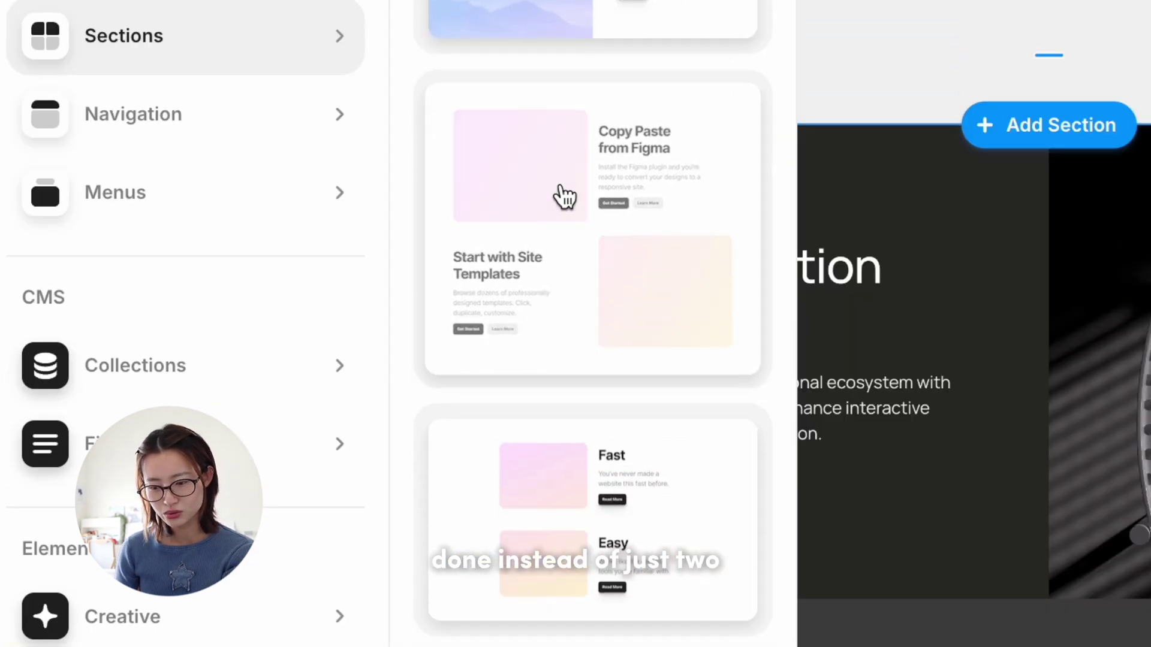
{"action": "scroll", "coordinate": [563, 196], "scroll_direction": "up", "scroll_amount": 1}
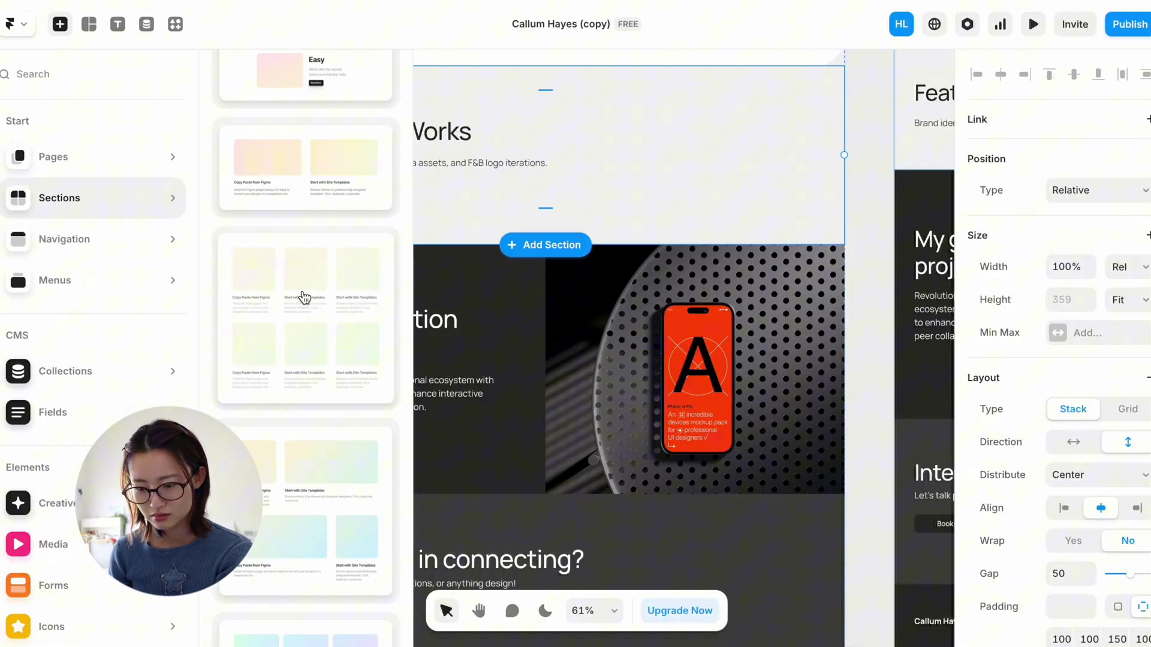
{"action": "left_click", "coordinate": [303, 297]}
{"action": "left_click", "coordinate": [304, 298]}
{"action": "left_click", "coordinate": [706, 251]}
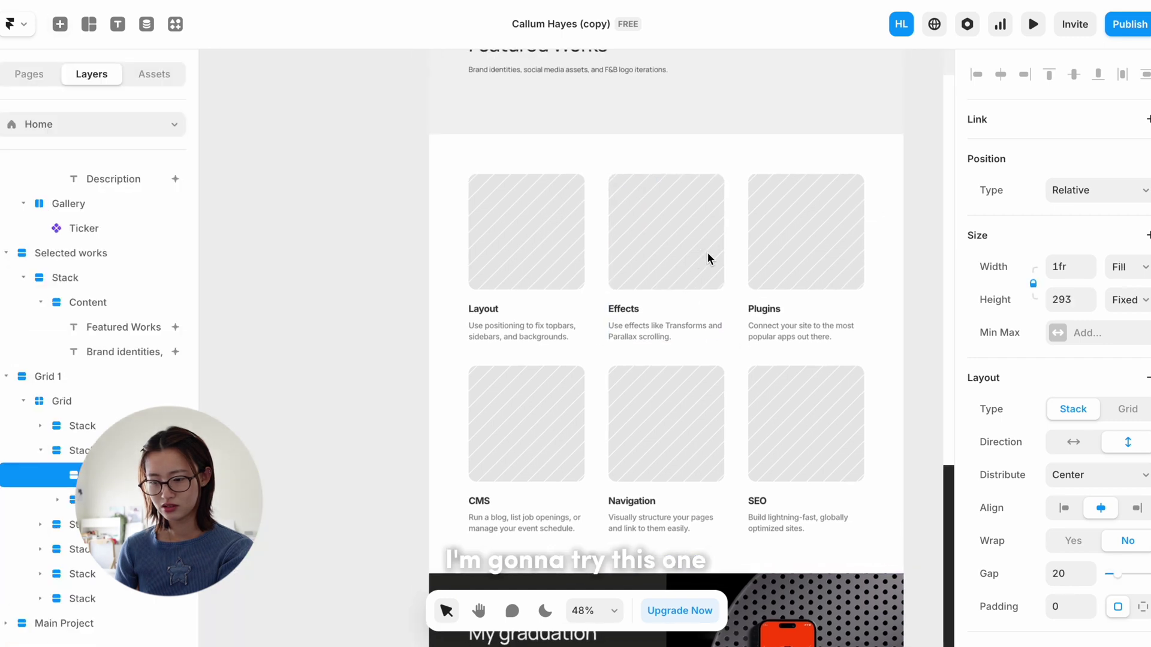
Step: Delete the empty Featured Works frame beneath the six-card grid in the Featured Works section
{"action": "scroll", "coordinate": [707, 252], "scroll_direction": "right", "scroll_amount": 3}
{"action": "scroll", "coordinate": [707, 252], "scroll_direction": "right", "scroll_amount": 2}
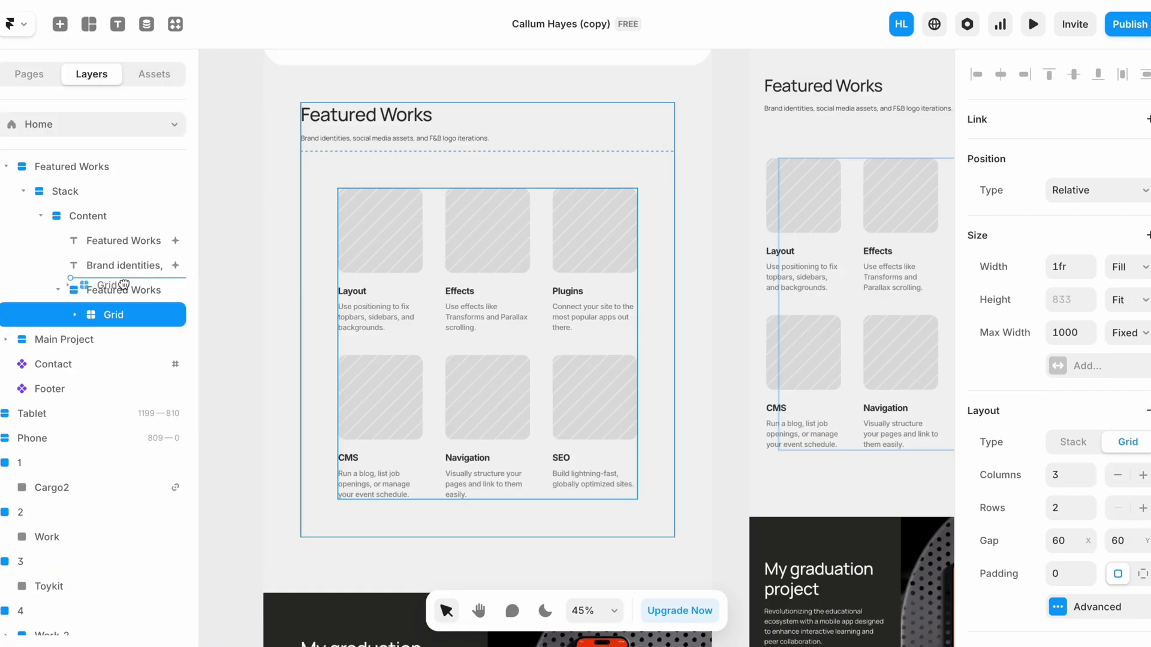
{"action": "scroll", "coordinate": [466, 319], "scroll_direction": "down", "scroll_amount": 5}
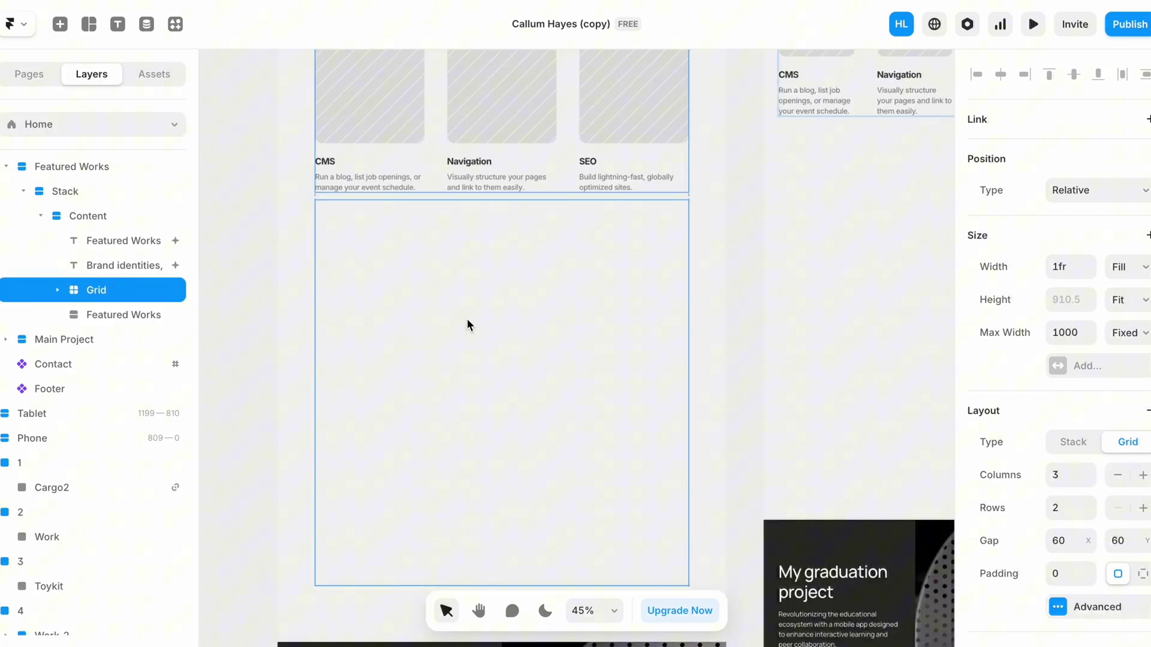
{"action": "left_click", "coordinate": [468, 325]}
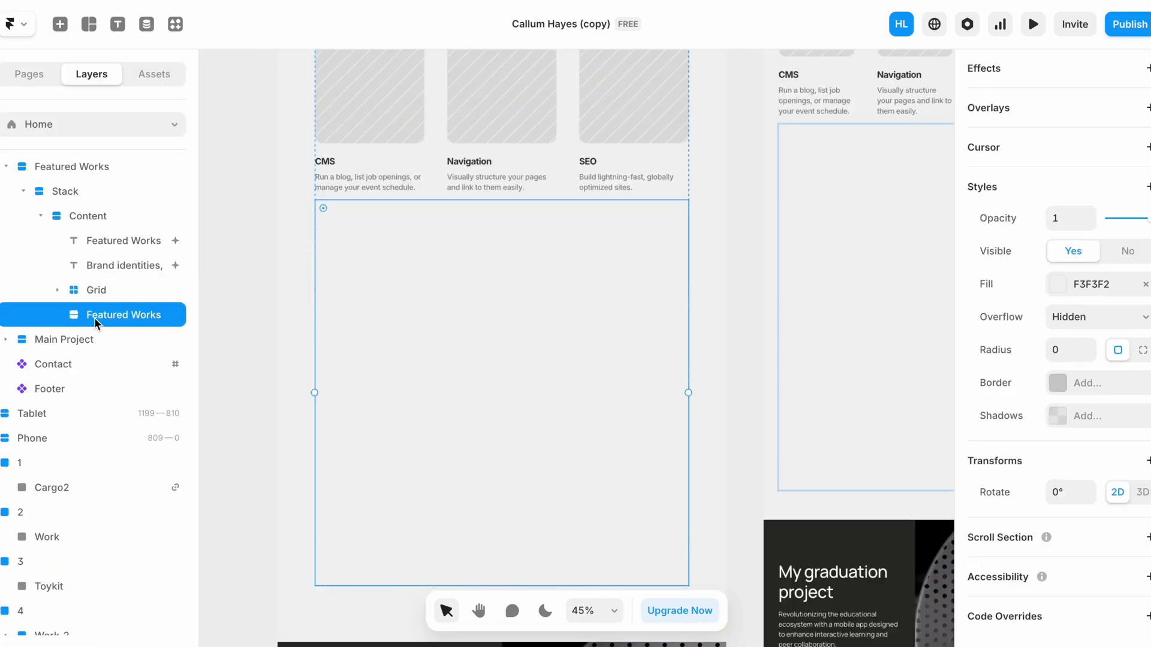
{"action": "key", "text": "Delete"}
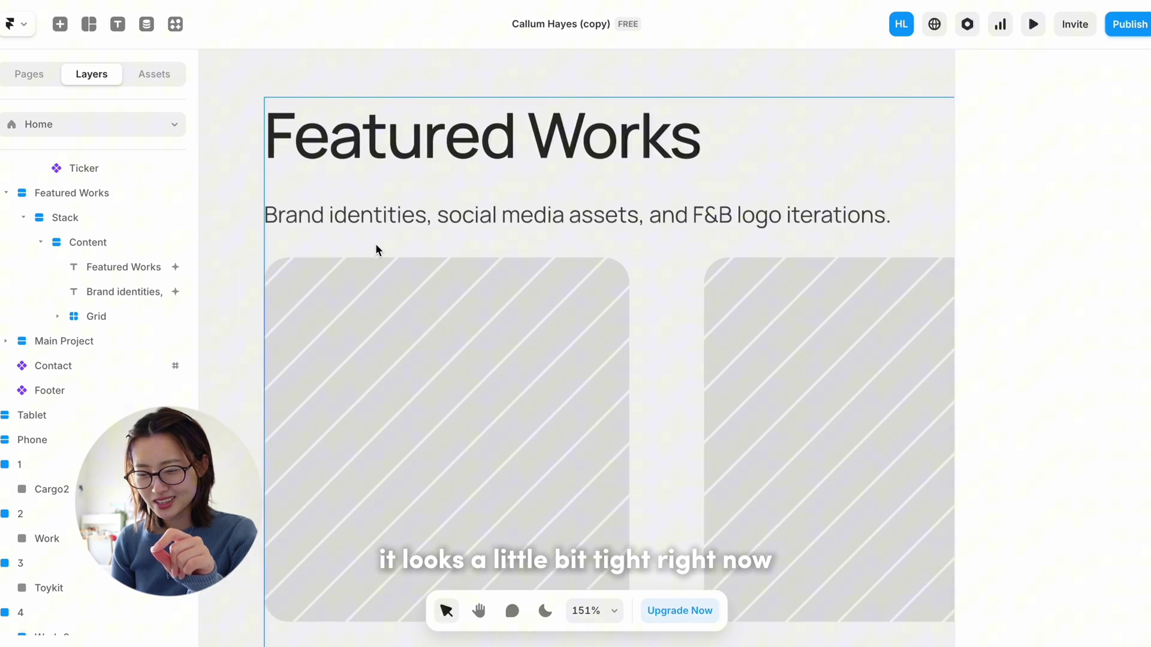
Step: Set the card grid's top padding to 15 to add space below the Featured Works subtitle
{"action": "scroll", "coordinate": [376, 249], "scroll_direction": "down", "scroll_amount": 5}
{"action": "scroll", "coordinate": [419, 192], "scroll_direction": "down", "scroll_amount": 3}
{"action": "scroll", "coordinate": [420, 192], "scroll_direction": "right", "scroll_amount": 2}
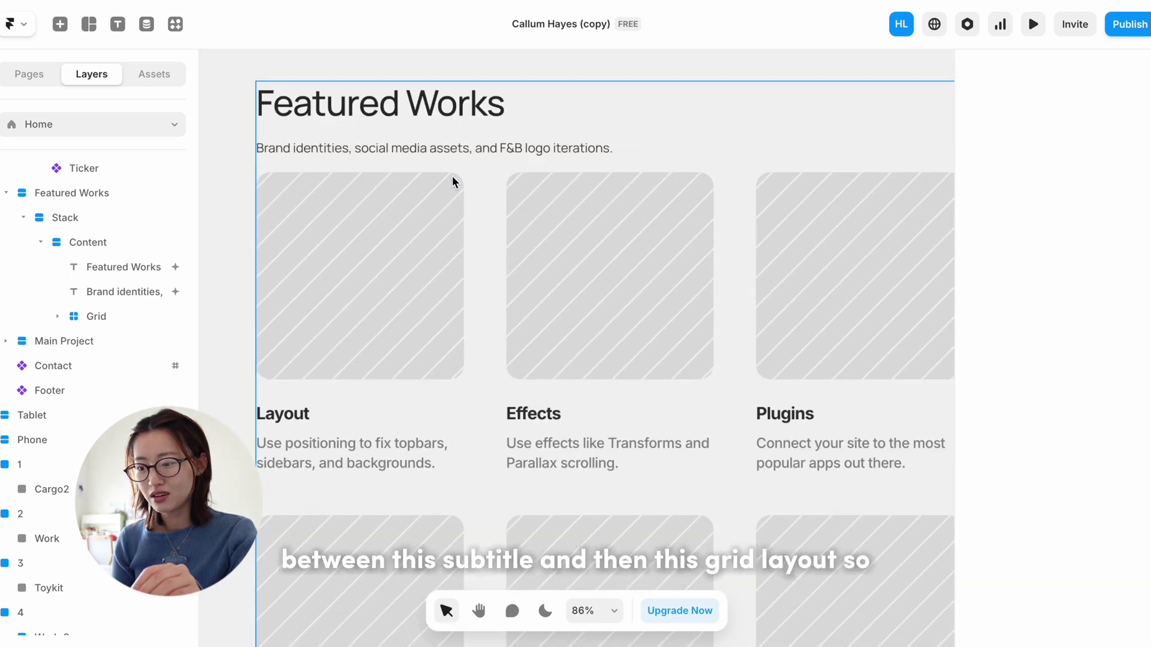
{"action": "left_click", "coordinate": [596, 153]}
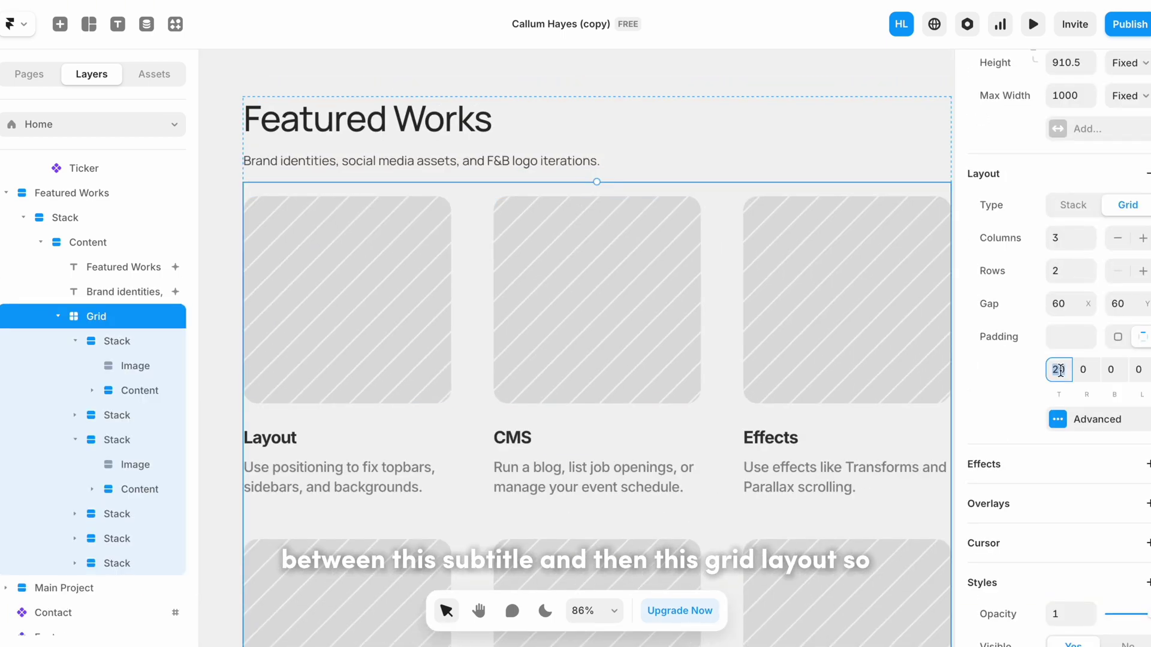
{"action": "type", "text": "10"}
{"action": "key", "text": "BackSpace"}
{"action": "type", "text": "50"}
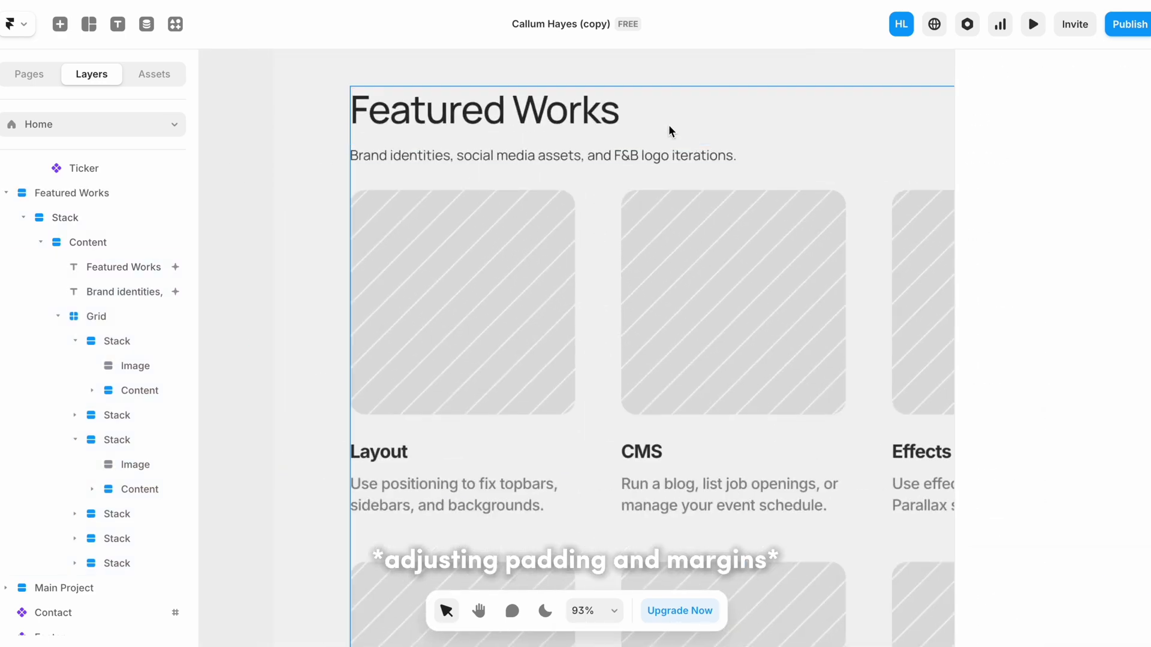
{"action": "left_click", "coordinate": [412, 185]}
{"action": "left_click_drag", "start_coordinate": [732, 139], "coordinate": [732, 135]}
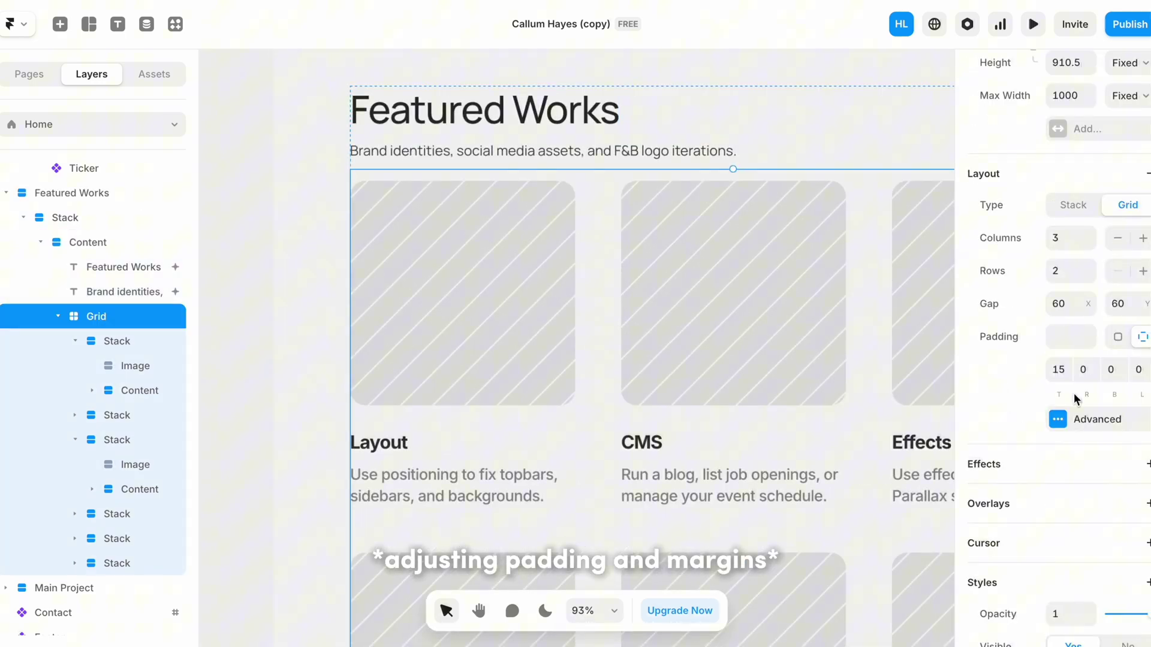
{"action": "left_click", "coordinate": [231, 257]}
{"action": "scroll", "coordinate": [232, 256], "scroll_direction": "down", "scroll_amount": 5}
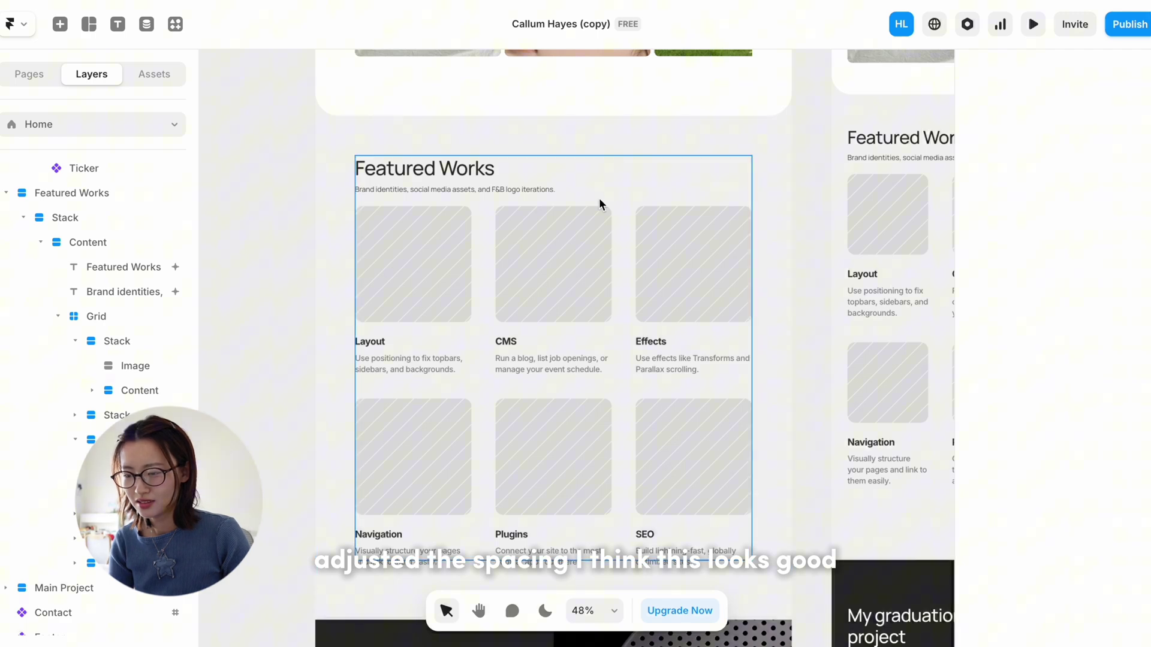
Step: Fill the upper-row cards with project images, starting with the Personal Color portrait and the calendar, and title the first card "Goyu Atelier"
{"action": "scroll", "coordinate": [599, 198], "scroll_direction": "up", "scroll_amount": 3}
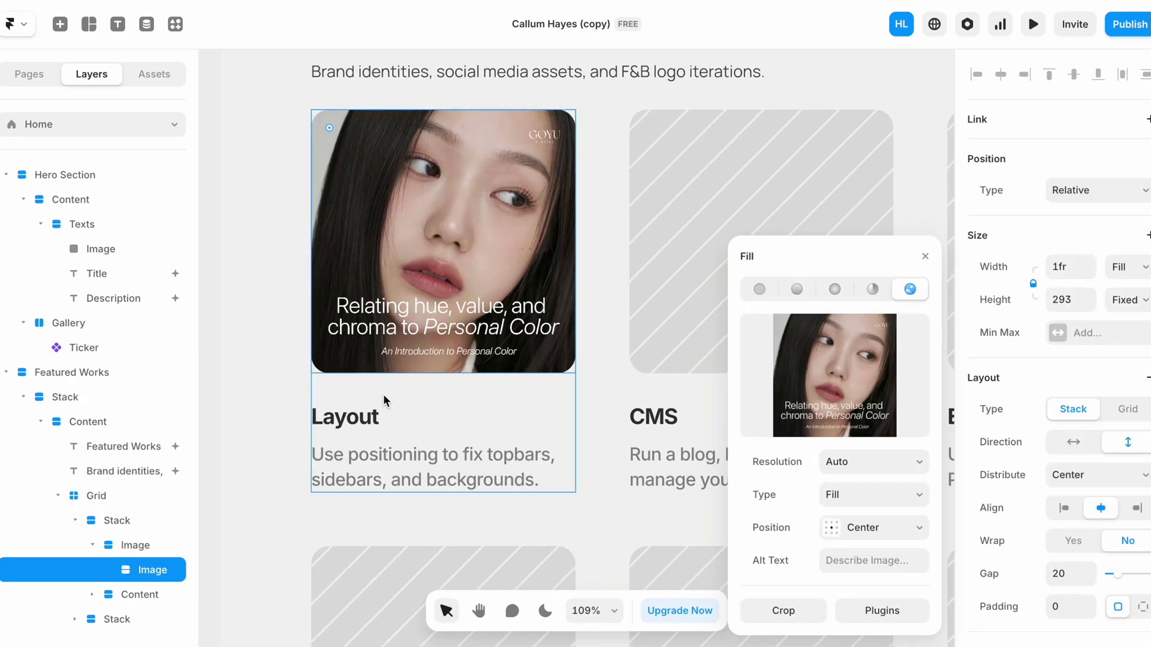
{"action": "left_click", "coordinate": [350, 417]}
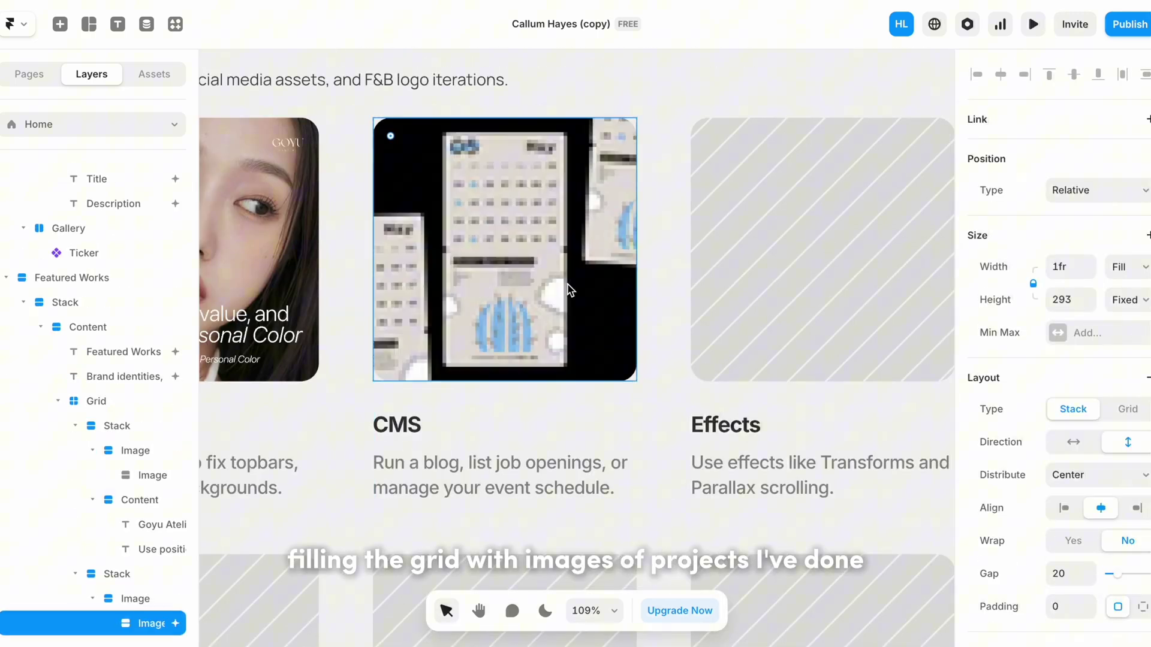
{"action": "scroll", "coordinate": [567, 285], "scroll_direction": "right", "scroll_amount": 3}
{"action": "double_click", "coordinate": [616, 234]}
Step: Paste the "Nature Created by Design" logo, Aritzia jacket and USC Roski images into the Navigation, Plugins and SEO cards
{"action": "left_click", "coordinate": [506, 317]}
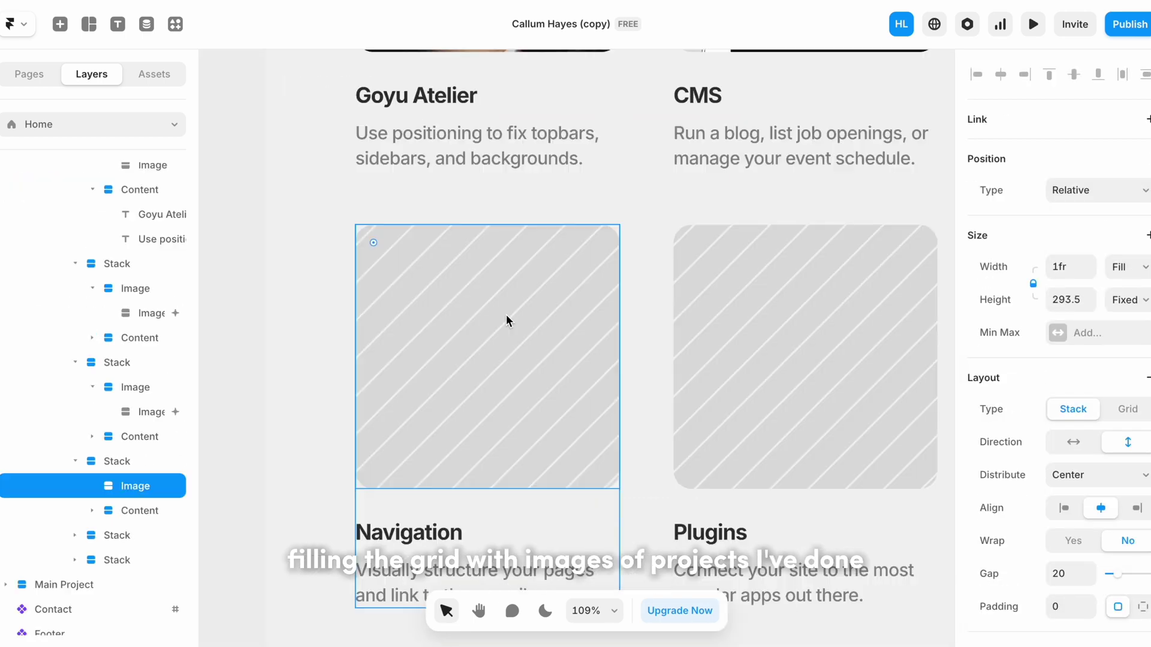
{"action": "key", "text": "super+v"}
{"action": "double_click", "coordinate": [459, 289]}
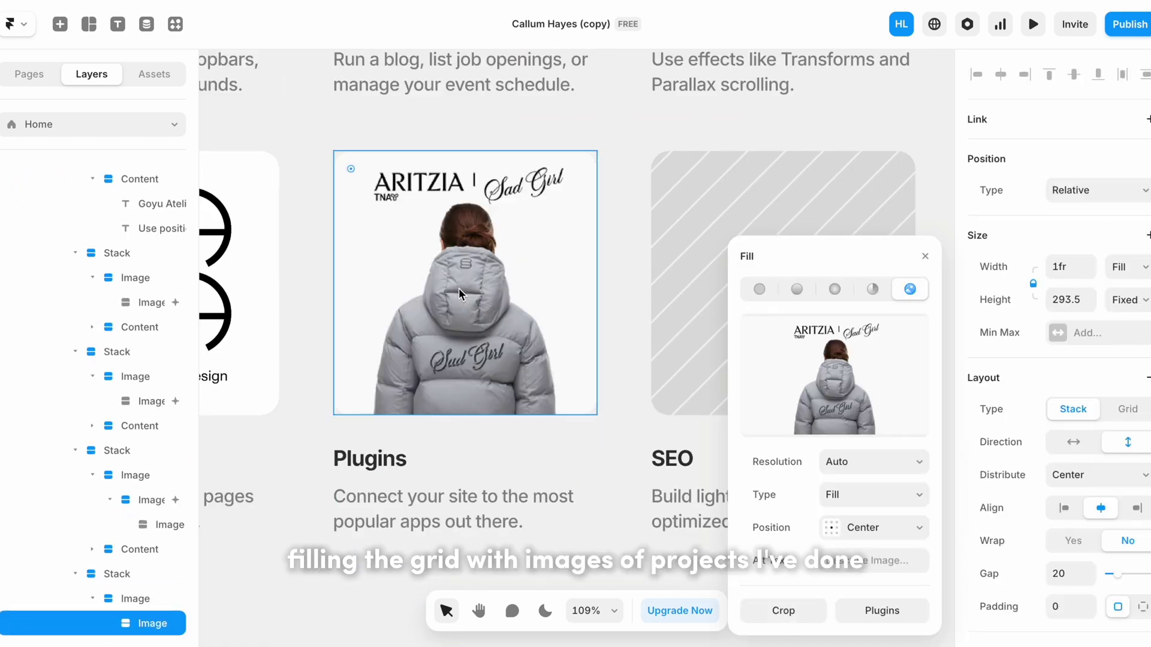
{"action": "scroll", "coordinate": [458, 288], "scroll_direction": "right", "scroll_amount": 5}
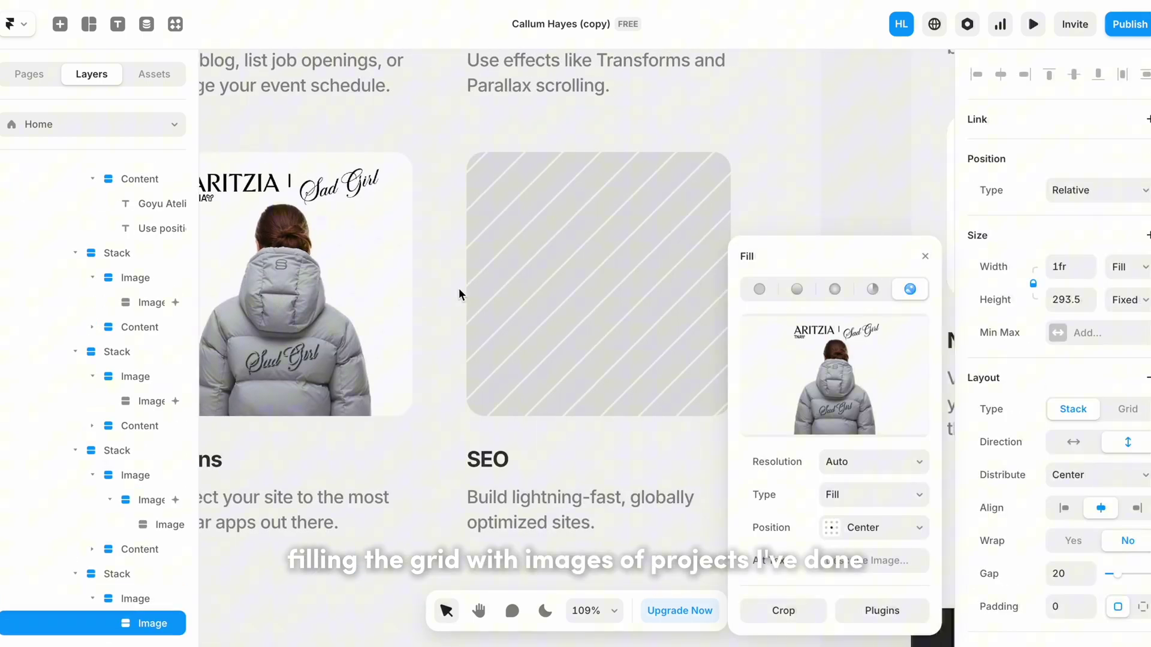
{"action": "double_click", "coordinate": [584, 281]}
{"action": "key", "text": "ctrl+v"}
{"action": "scroll", "coordinate": [584, 322], "scroll_direction": "left", "scroll_amount": 5}
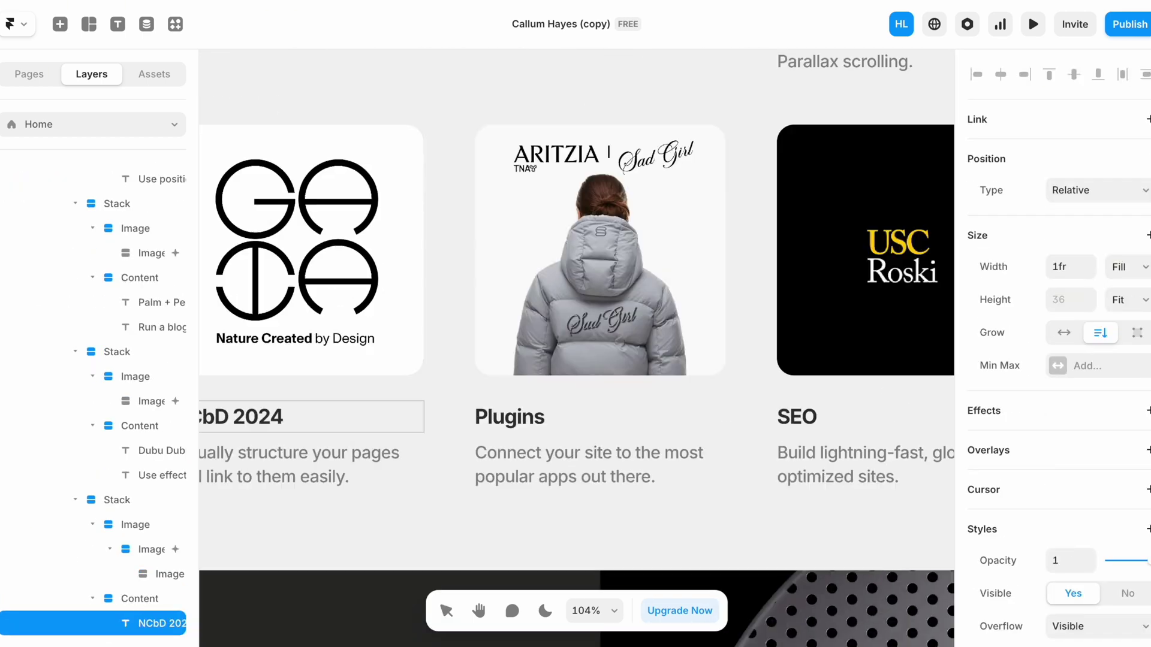
Step: Title the jacket card "Aritzia x Sad Girl Festival" and the USC Roski card "USC Roski Apparel"
{"action": "double_click", "coordinate": [526, 414]}
{"action": "type", "text": "Aritzia x Sad Girl Festival"}
{"action": "scroll", "coordinate": [603, 437], "scroll_direction": "right", "scroll_amount": 3}
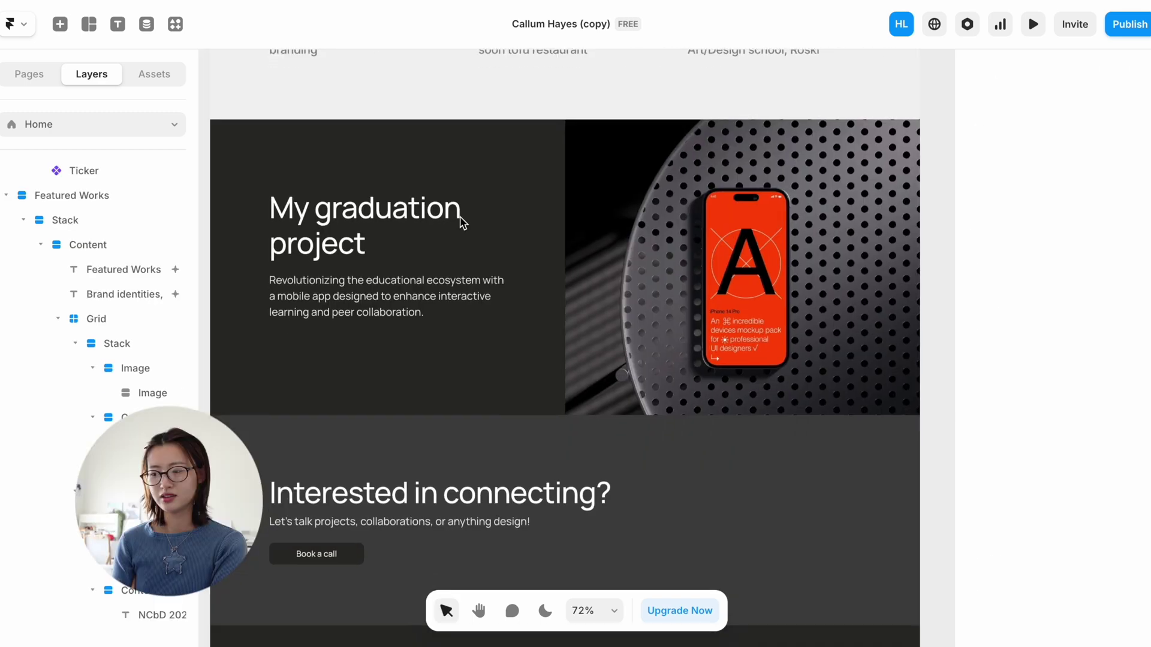
{"action": "scroll", "coordinate": [460, 217], "scroll_direction": "down", "scroll_amount": 1}
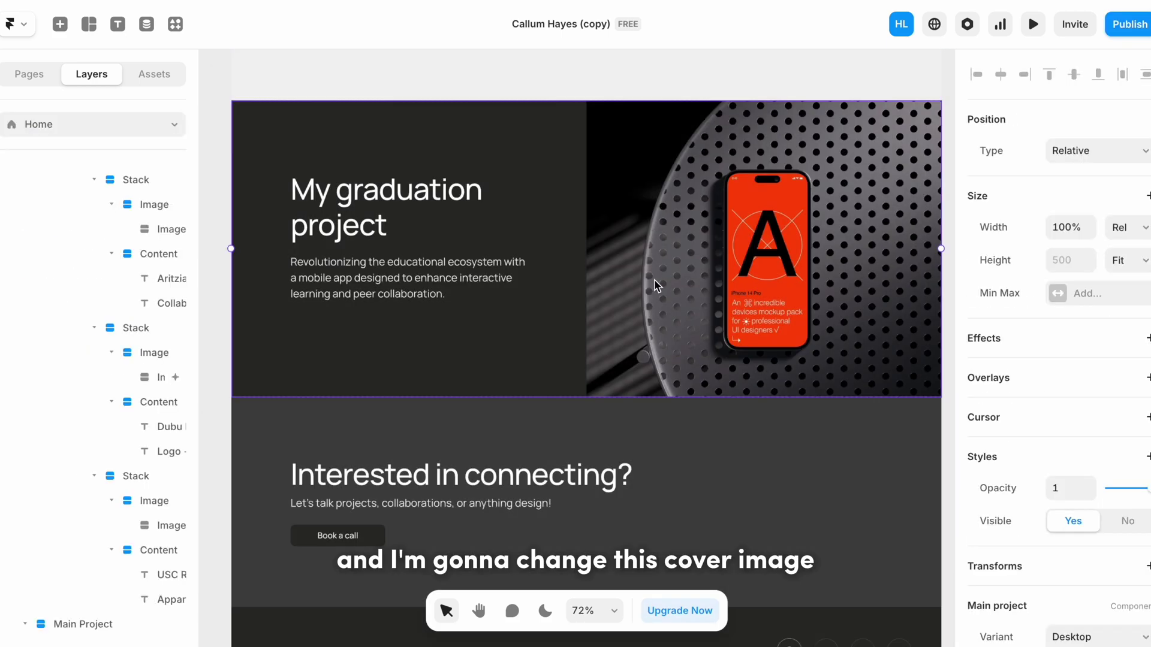
Step: Replace the cover image of the "My graduation project" block with the Roomie phone mockups and enlarge it to cover the image frame
{"action": "scroll", "coordinate": [654, 280], "scroll_direction": "right", "scroll_amount": 3}
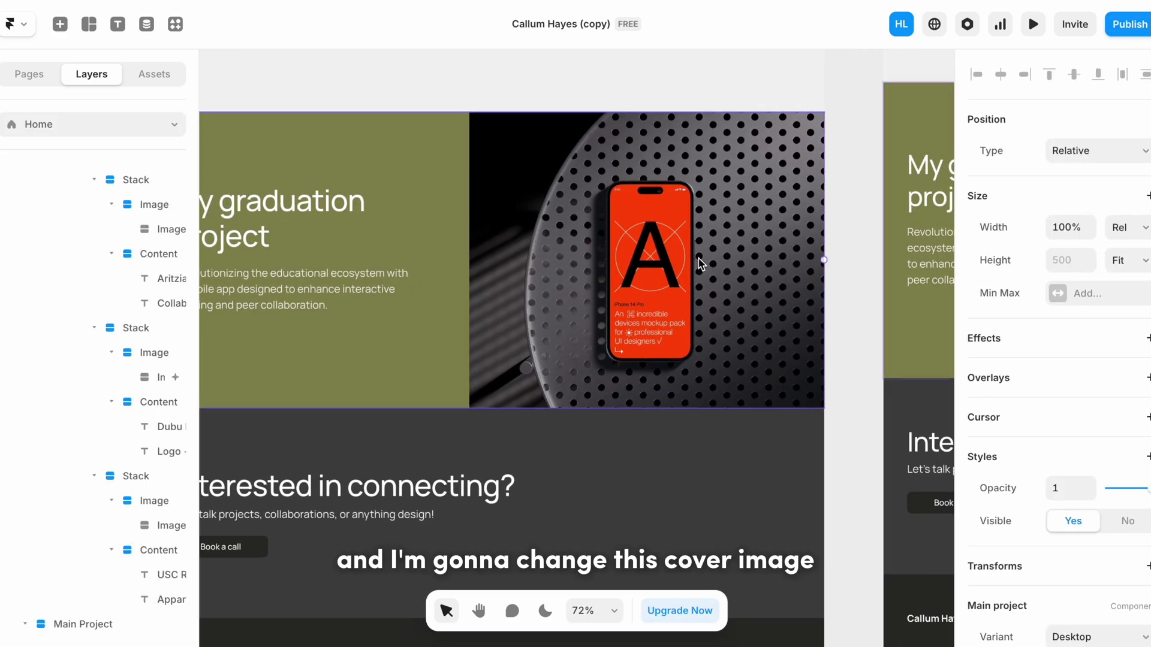
{"action": "double_click", "coordinate": [700, 264]}
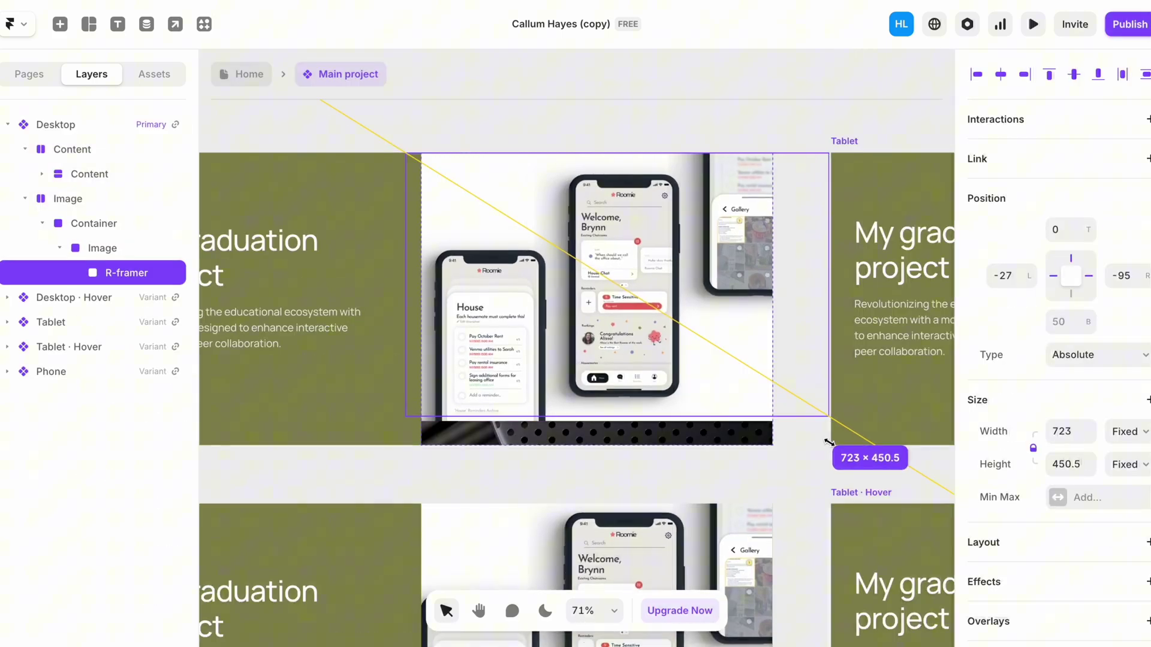
{"action": "left_click_drag", "start_coordinate": [831, 438], "coordinate": [866, 496]}
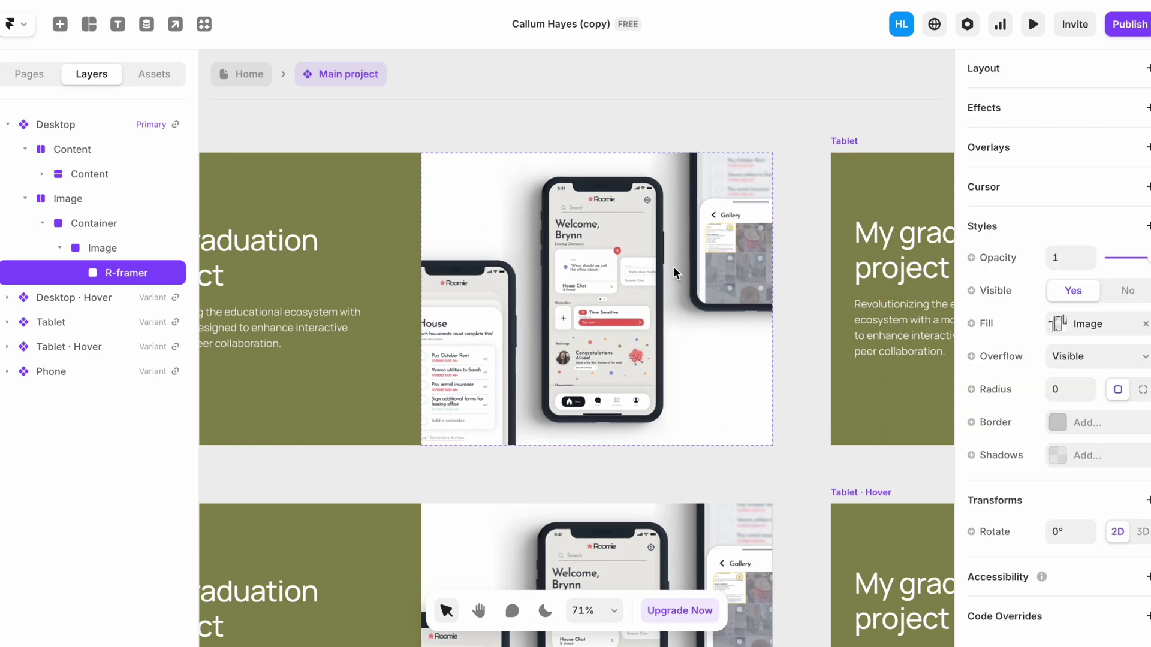
Step: Set the maximum width of the olive Content panel in the desktop variant to 38%
{"action": "scroll", "coordinate": [384, 179], "scroll_direction": "left", "scroll_amount": 3}
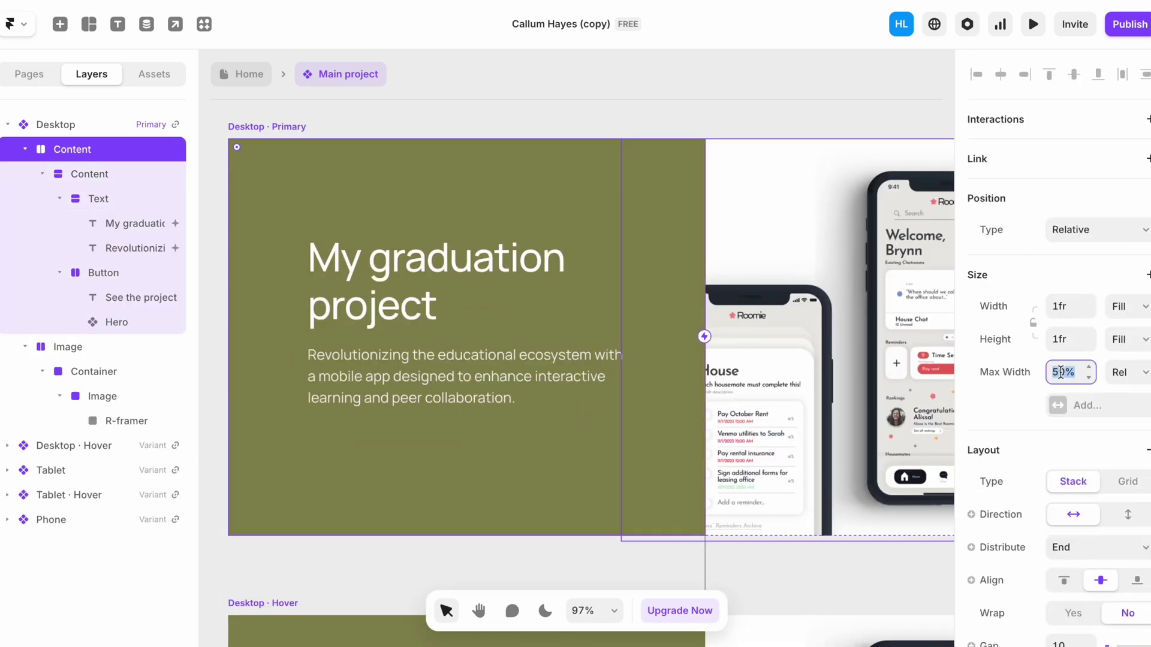
{"action": "key", "text": "Return"}
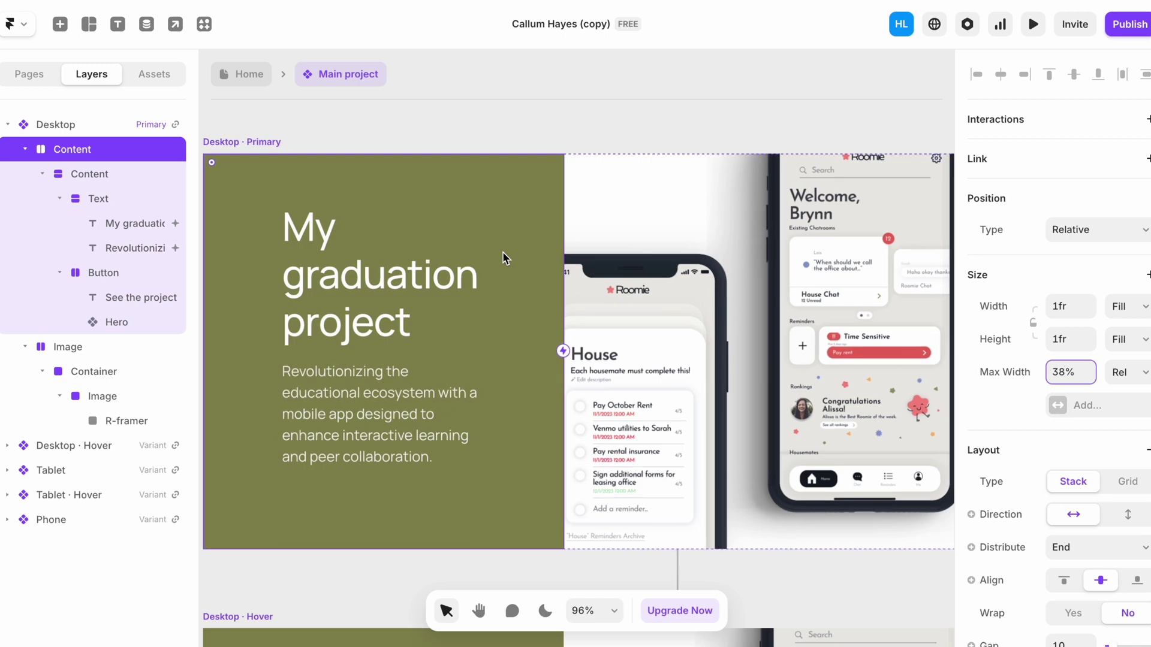
{"action": "scroll", "coordinate": [502, 251], "scroll_direction": "down", "scroll_amount": 3}
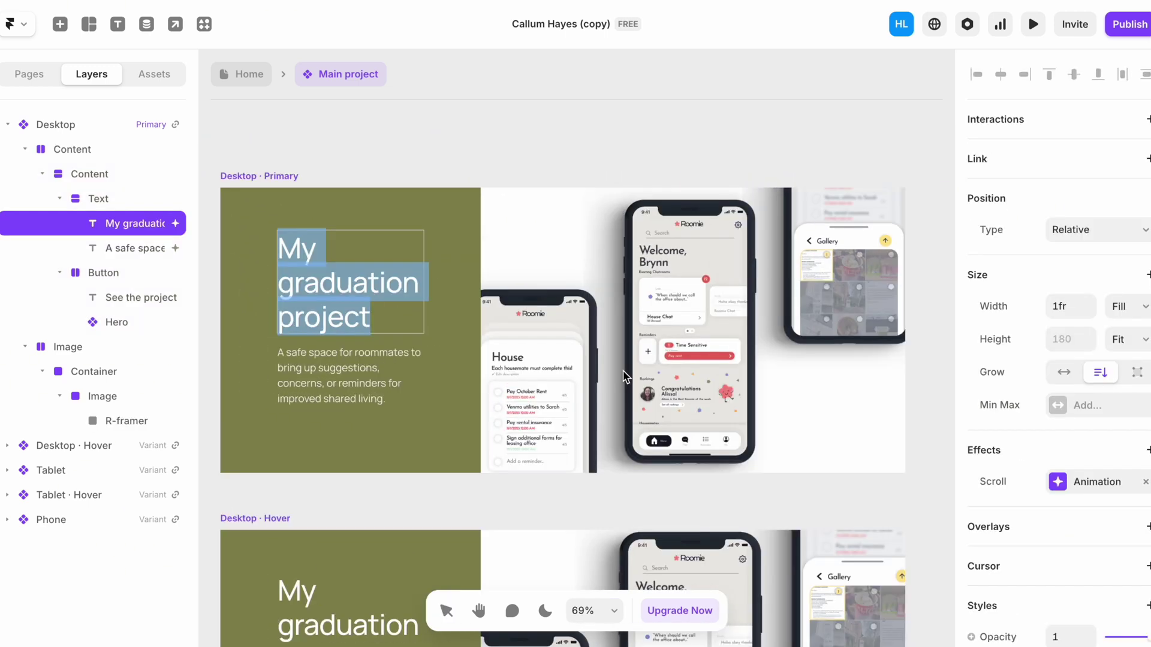
Step: Replace the "My graduation project" title with the Roomie logo, placed above the "A safe space for roommates" description
{"action": "scroll", "coordinate": [243, 275], "scroll_direction": "up", "scroll_amount": 5}
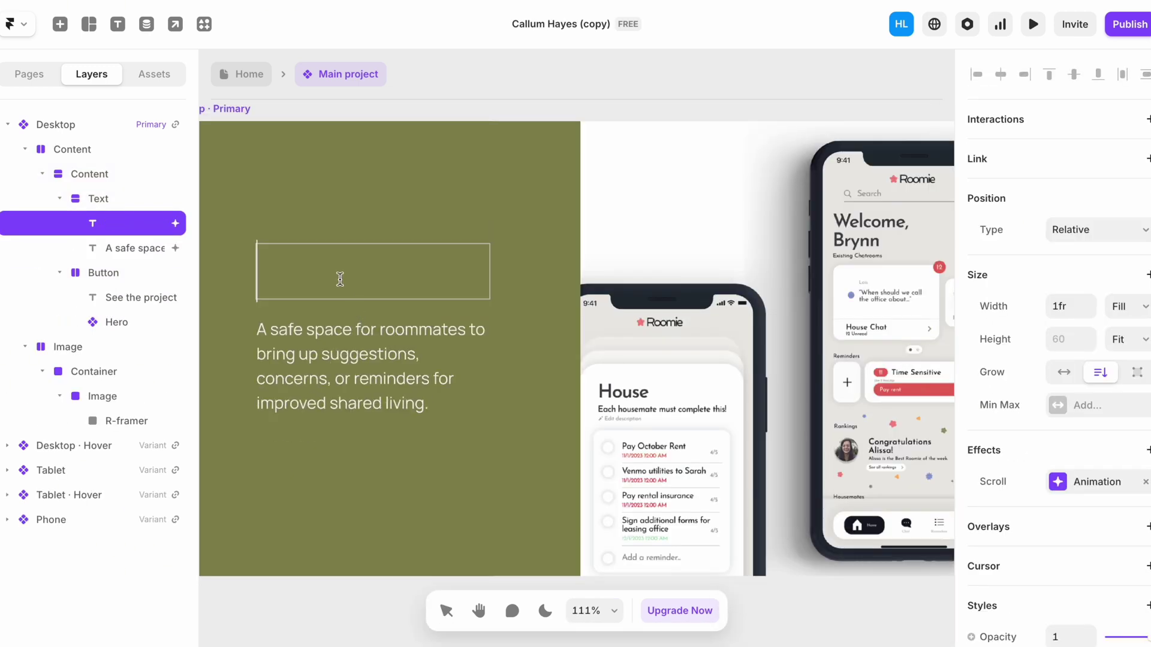
{"action": "left_click", "coordinate": [336, 300]}
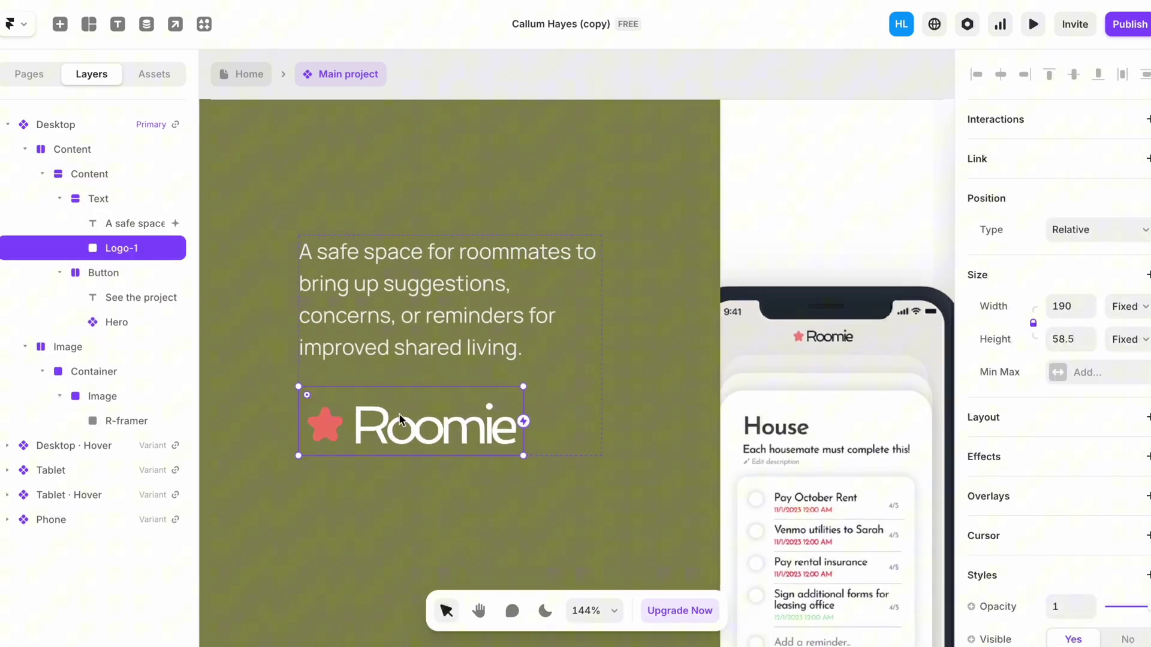
{"action": "left_click", "coordinate": [390, 263]}
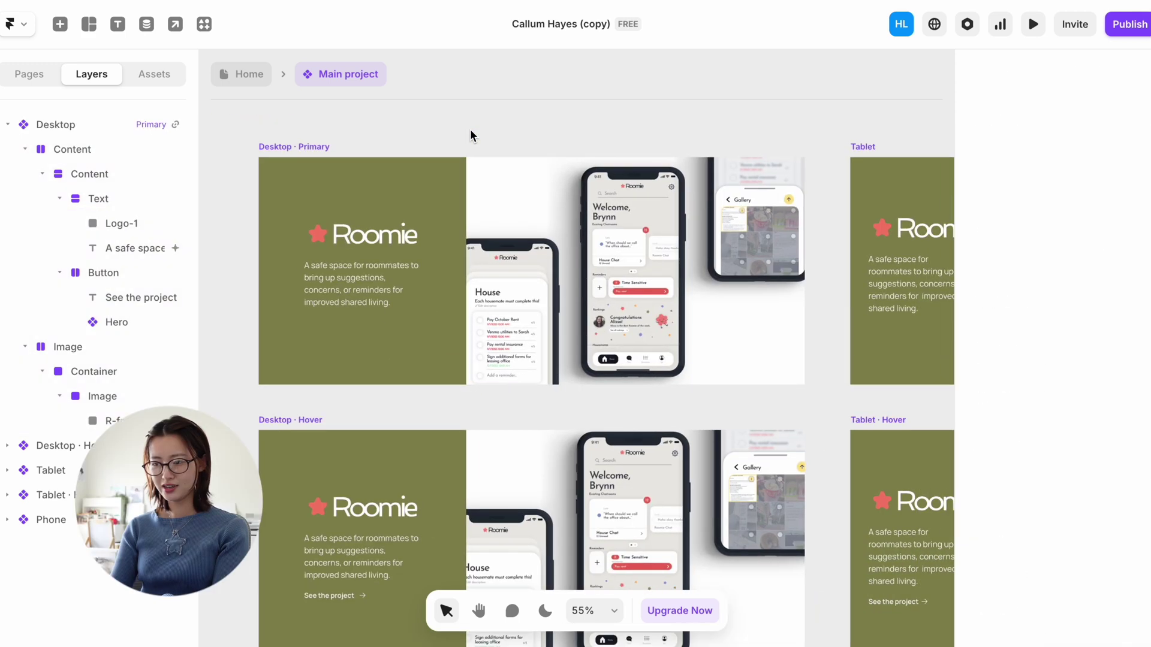
Step: Enlarge the Roomie cover image in the Tablet variant so it covers the whole image frame
{"action": "scroll", "coordinate": [470, 129], "scroll_direction": "down", "scroll_amount": 3}
{"action": "scroll", "coordinate": [470, 129], "scroll_direction": "up", "scroll_amount": 3}
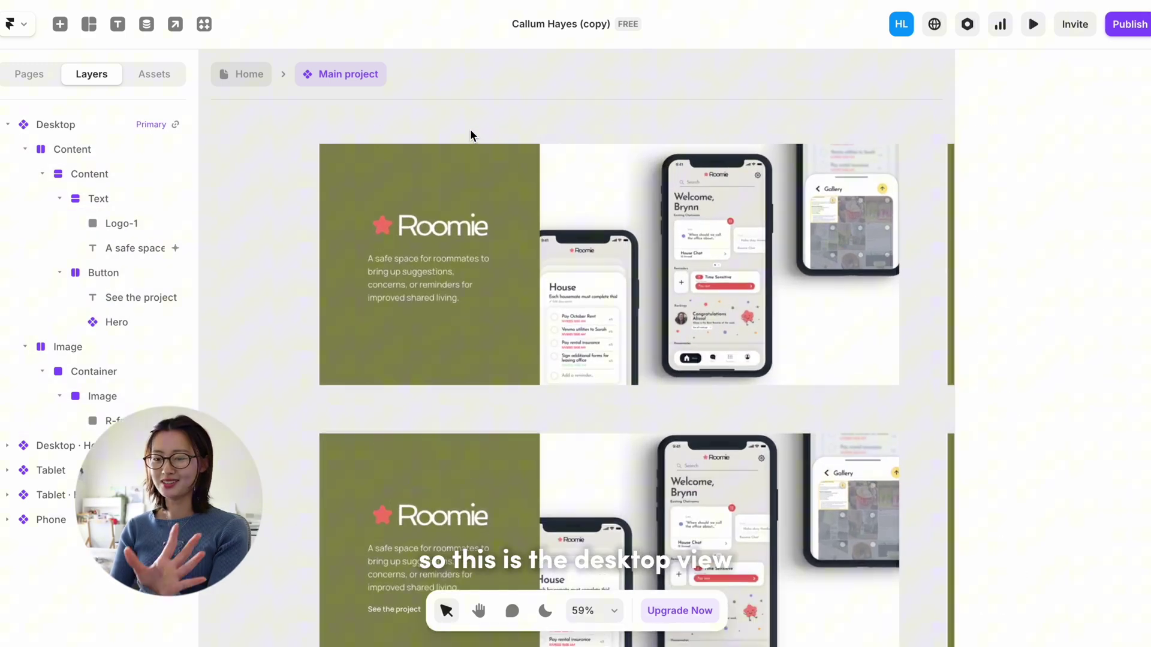
{"action": "scroll", "coordinate": [470, 129], "scroll_direction": "right", "scroll_amount": 10}
{"action": "scroll", "coordinate": [563, 228], "scroll_direction": "right", "scroll_amount": 3}
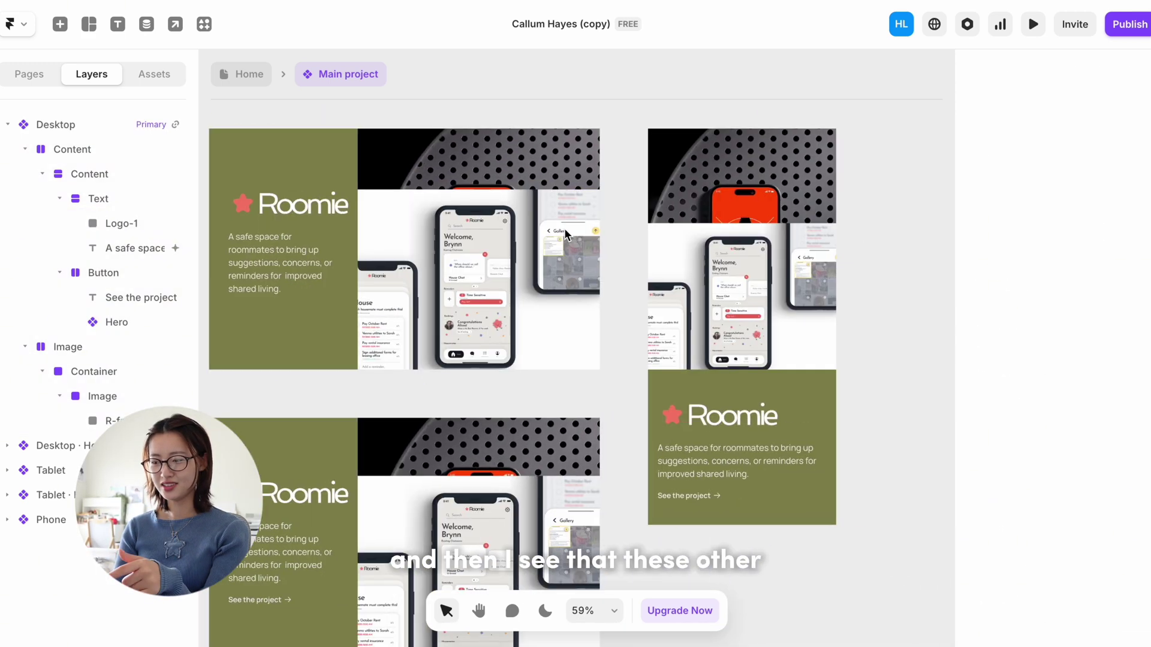
{"action": "scroll", "coordinate": [646, 312], "scroll_direction": "left", "scroll_amount": 1}
{"action": "scroll", "coordinate": [495, 221], "scroll_direction": "up", "scroll_amount": 3}
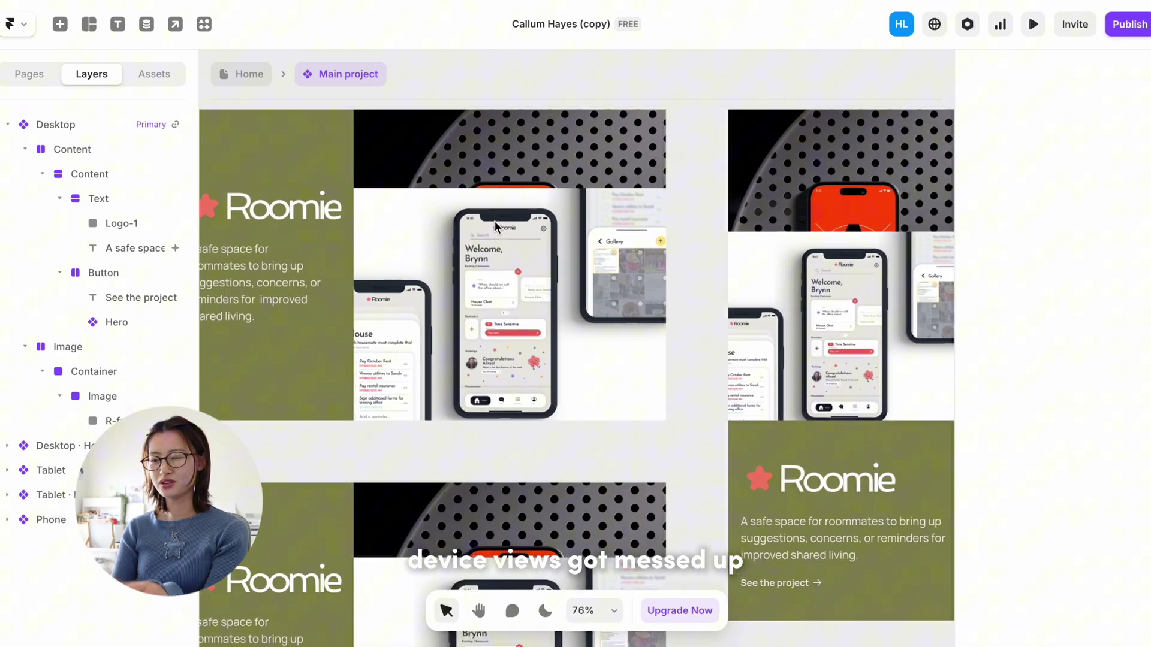
{"action": "scroll", "coordinate": [509, 235], "scroll_direction": "up", "scroll_amount": 1}
{"action": "scroll", "coordinate": [510, 235], "scroll_direction": "left", "scroll_amount": 1}
{"action": "double_click", "coordinate": [530, 252]}
{"action": "scroll", "coordinate": [529, 252], "scroll_direction": "down", "scroll_amount": 3}
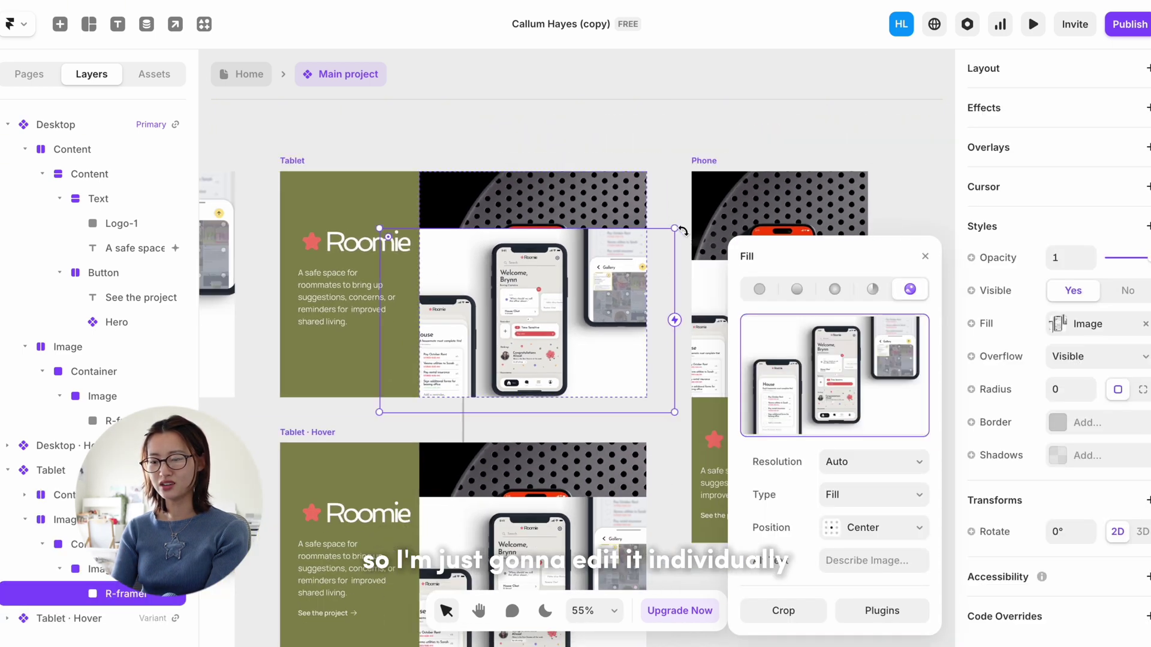
{"action": "left_click_drag", "start_coordinate": [675, 228], "coordinate": [771, 174]}
{"action": "scroll", "coordinate": [562, 191], "scroll_direction": "left", "scroll_amount": 5}
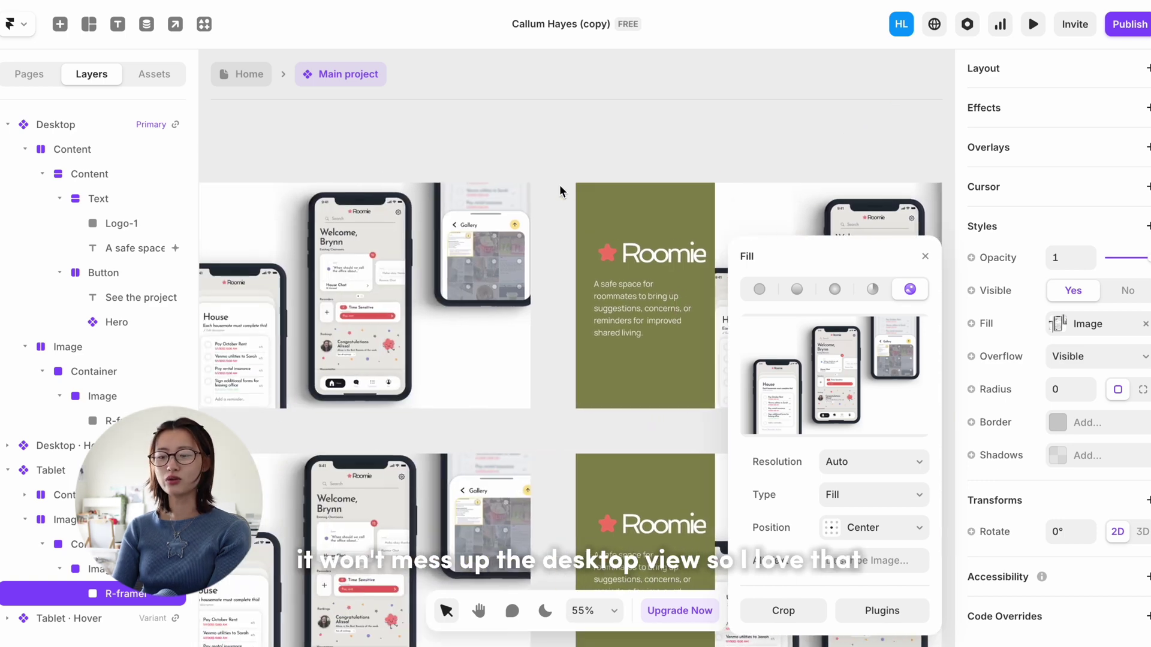
Step: Enlarge the Roomie cover image in the Phone variant to cover its image frame, and return to the Home page
{"action": "scroll", "coordinate": [338, 231], "scroll_direction": "left", "scroll_amount": 3}
{"action": "scroll", "coordinate": [490, 254], "scroll_direction": "right", "scroll_amount": 10}
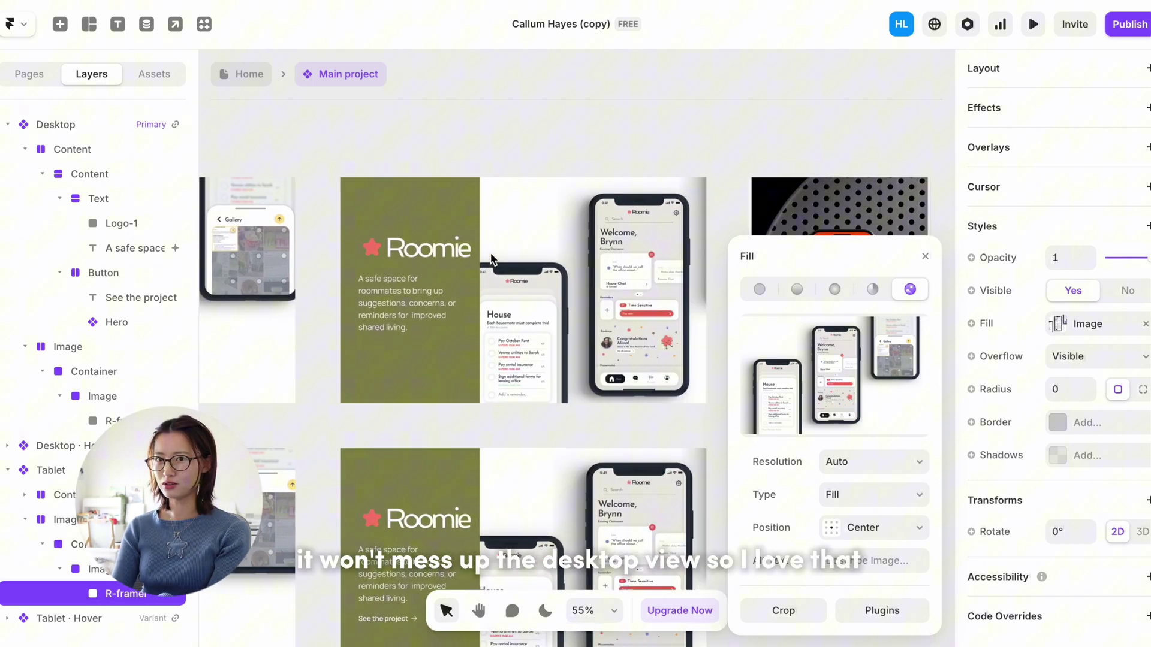
{"action": "scroll", "coordinate": [427, 230], "scroll_direction": "left", "scroll_amount": 2}
{"action": "scroll", "coordinate": [649, 277], "scroll_direction": "down", "scroll_amount": 2}
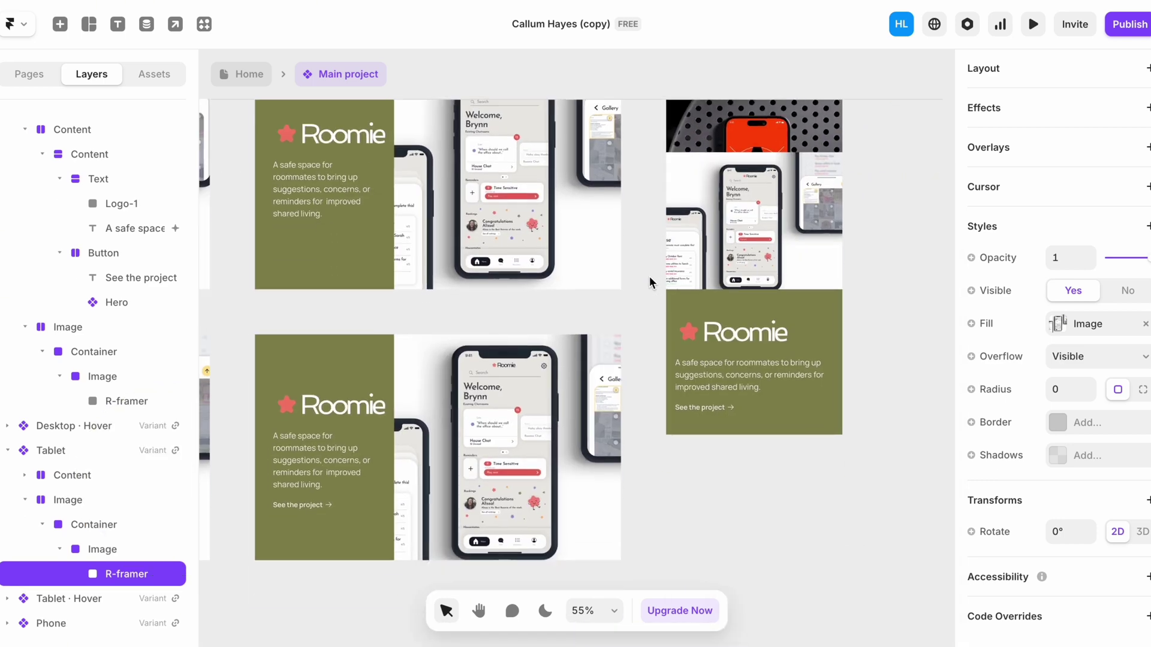
{"action": "scroll", "coordinate": [677, 293], "scroll_direction": "up", "scroll_amount": 2}
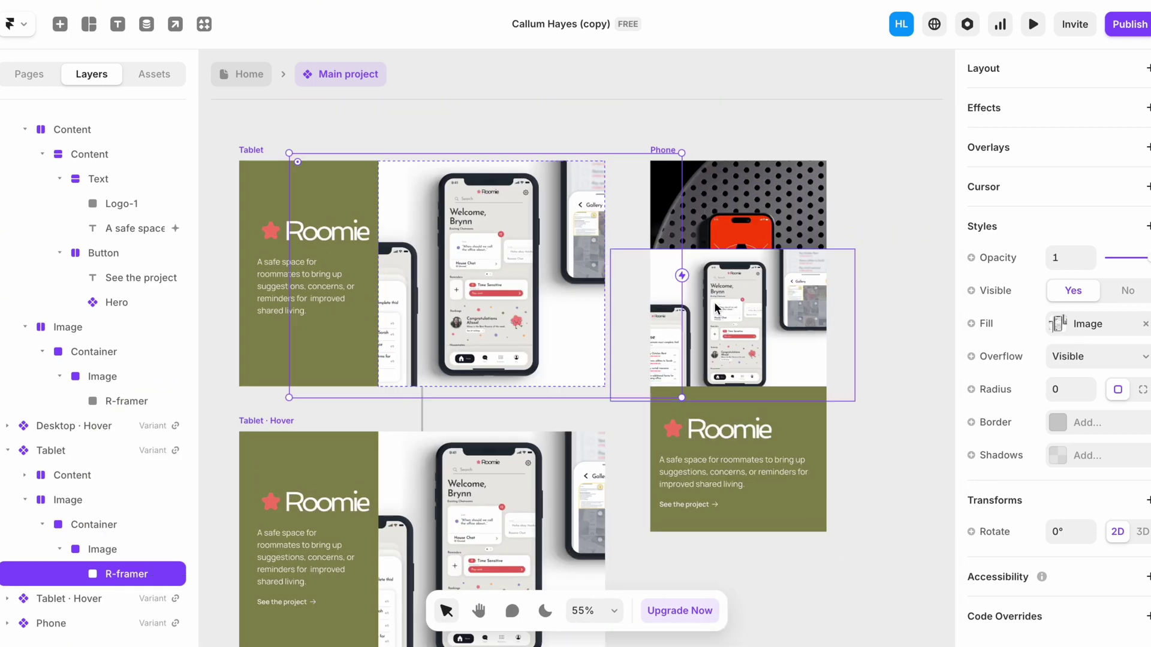
{"action": "scroll", "coordinate": [719, 317], "scroll_direction": "up", "scroll_amount": 4}
{"action": "scroll", "coordinate": [732, 341], "scroll_direction": "right", "scroll_amount": 3}
{"action": "double_click", "coordinate": [653, 337]}
{"action": "left_click_drag", "start_coordinate": [573, 301], "coordinate": [575, 152]}
{"action": "double_click", "coordinate": [555, 120]}
{"action": "scroll", "coordinate": [555, 119], "scroll_direction": "up", "scroll_amount": 2}
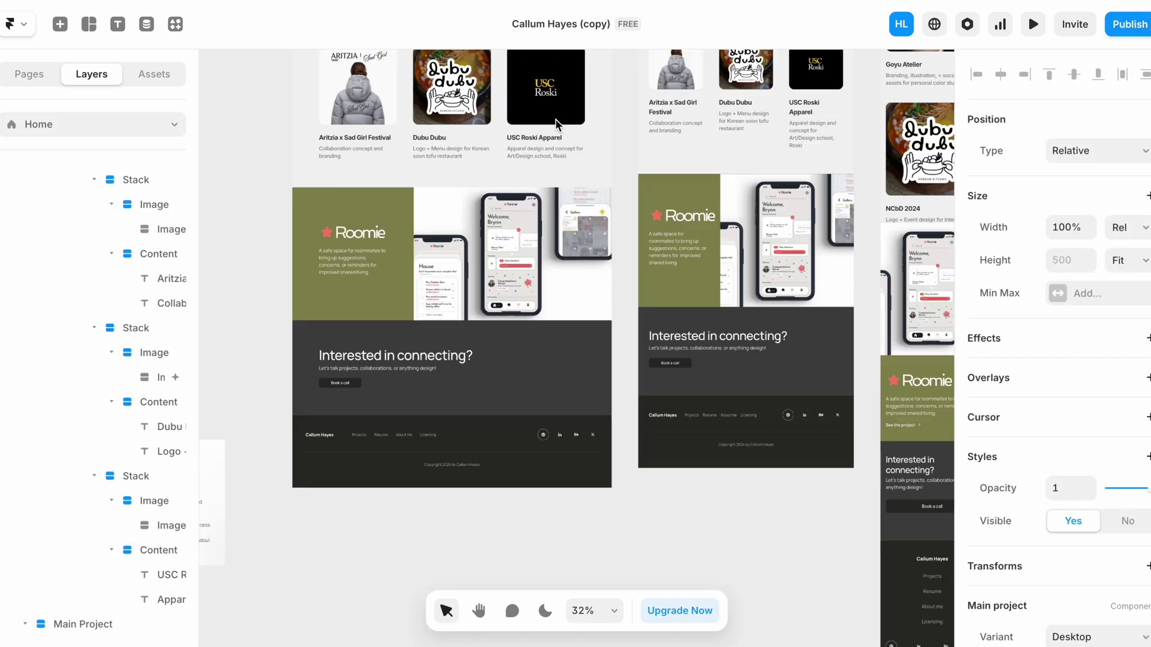
Step: Change the fill of the Roomie block's olive Content panel to a greener olive, and return to the Home page
{"action": "scroll", "coordinate": [361, 196], "scroll_direction": "up", "scroll_amount": 6}
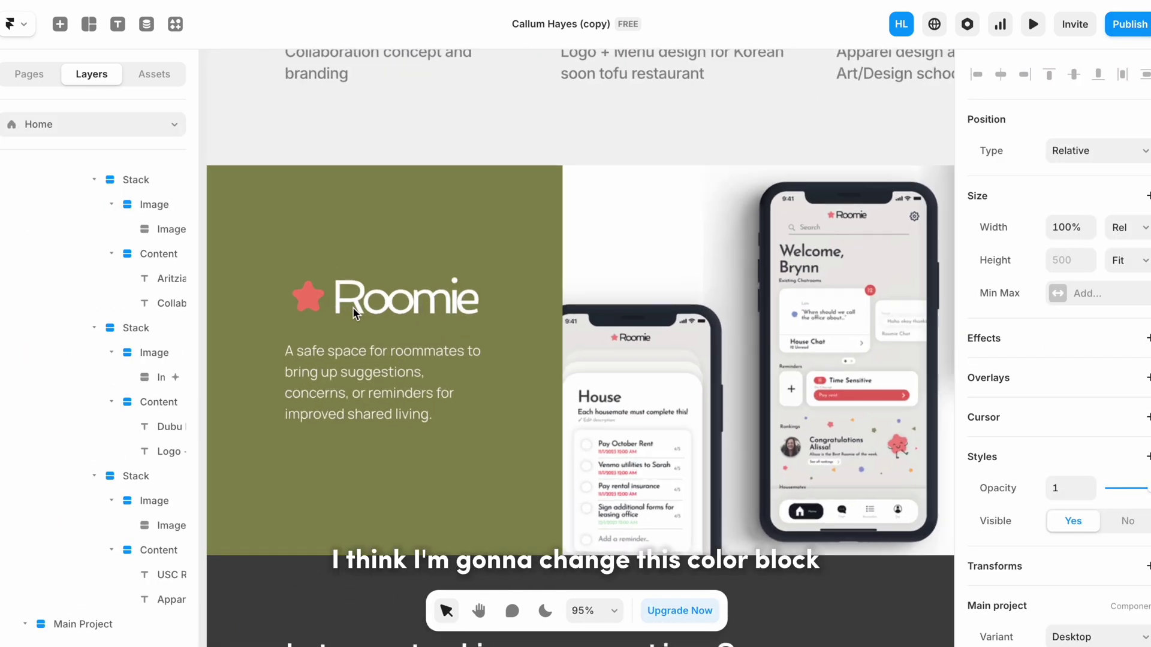
{"action": "double_click", "coordinate": [354, 224]}
{"action": "left_click", "coordinate": [259, 264]}
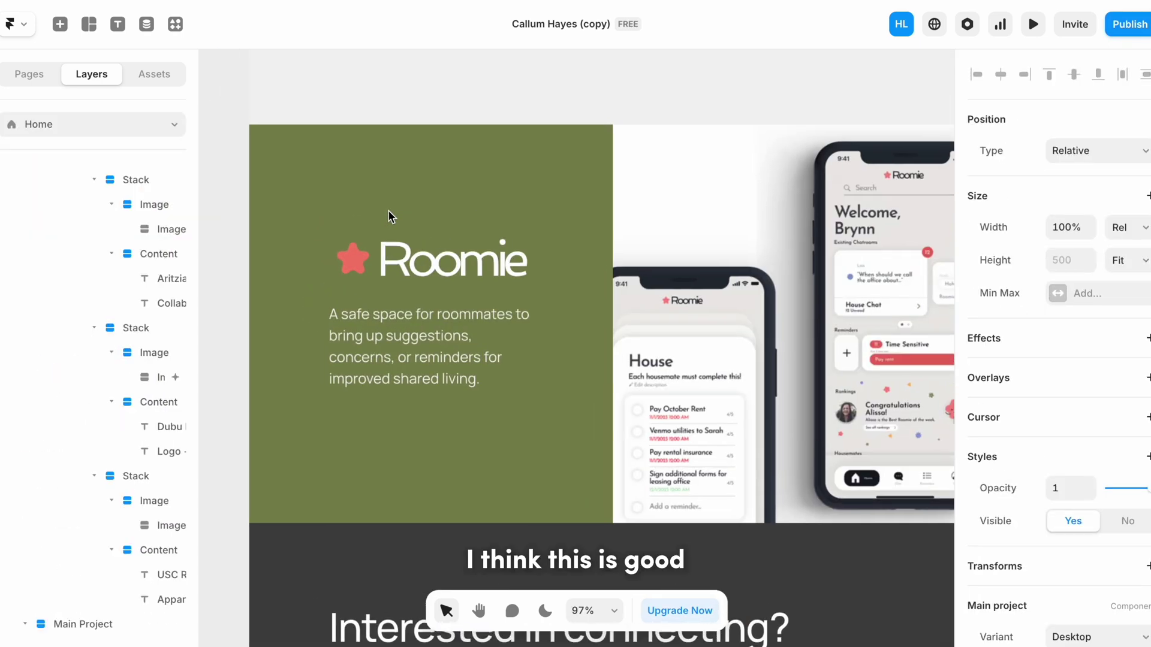
{"action": "scroll", "coordinate": [387, 210], "scroll_direction": "down", "scroll_amount": 3}
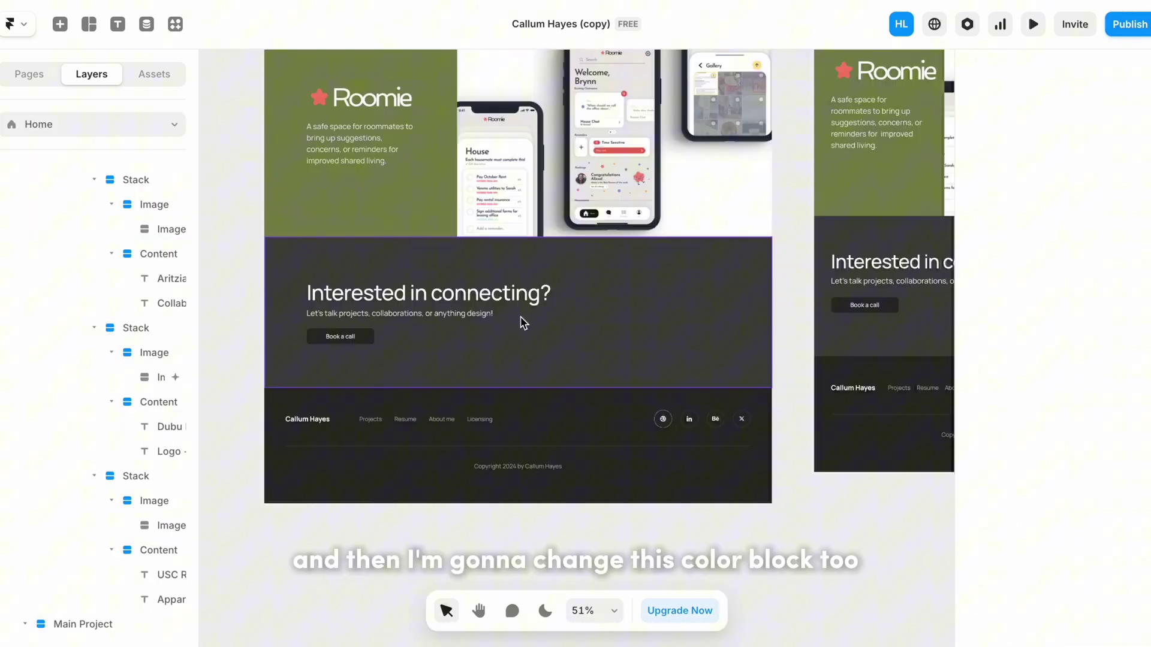
Step: Set the Contact block's background to black and the Black variant of its Book a call button to olive 8A8A57
{"action": "scroll", "coordinate": [522, 322], "scroll_direction": "up", "scroll_amount": 5}
{"action": "scroll", "coordinate": [520, 322], "scroll_direction": "left", "scroll_amount": 2}
{"action": "scroll", "coordinate": [400, 221], "scroll_direction": "left", "scroll_amount": 1}
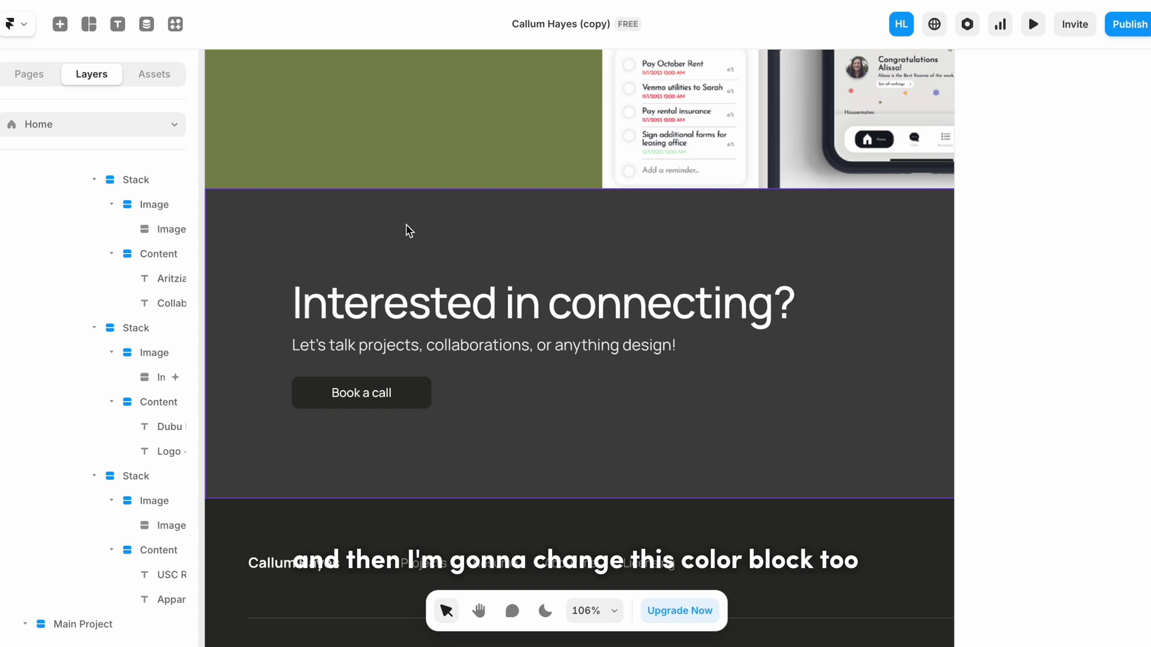
{"action": "double_click", "coordinate": [405, 232]}
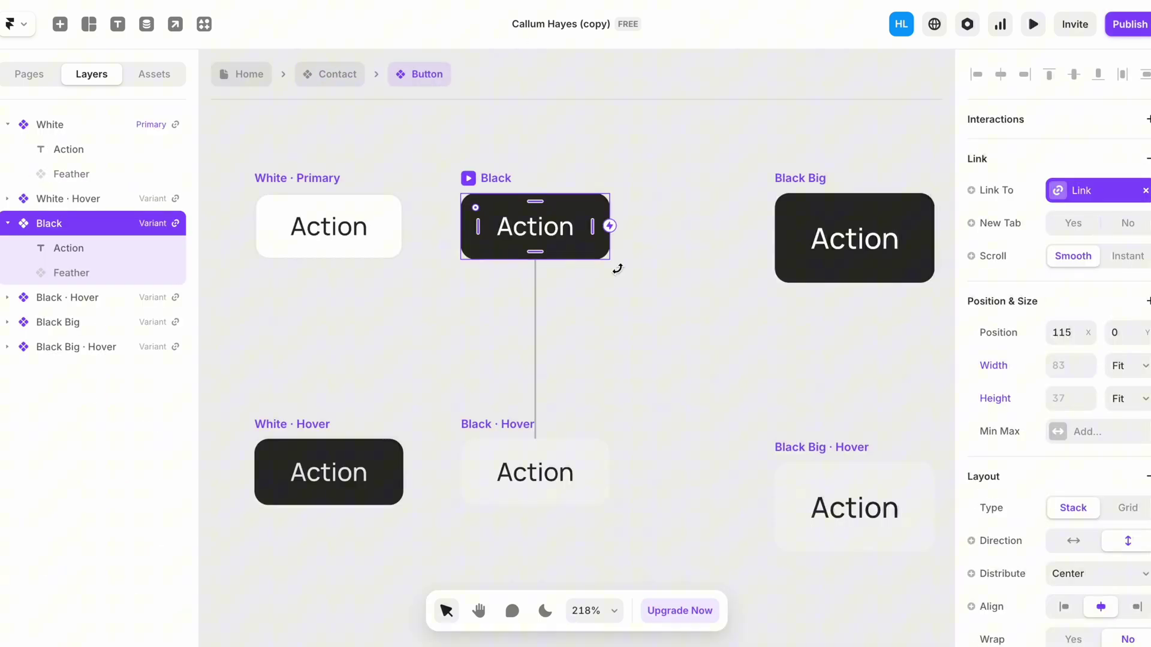
{"action": "scroll", "coordinate": [1027, 290], "scroll_direction": "down", "scroll_amount": 10}
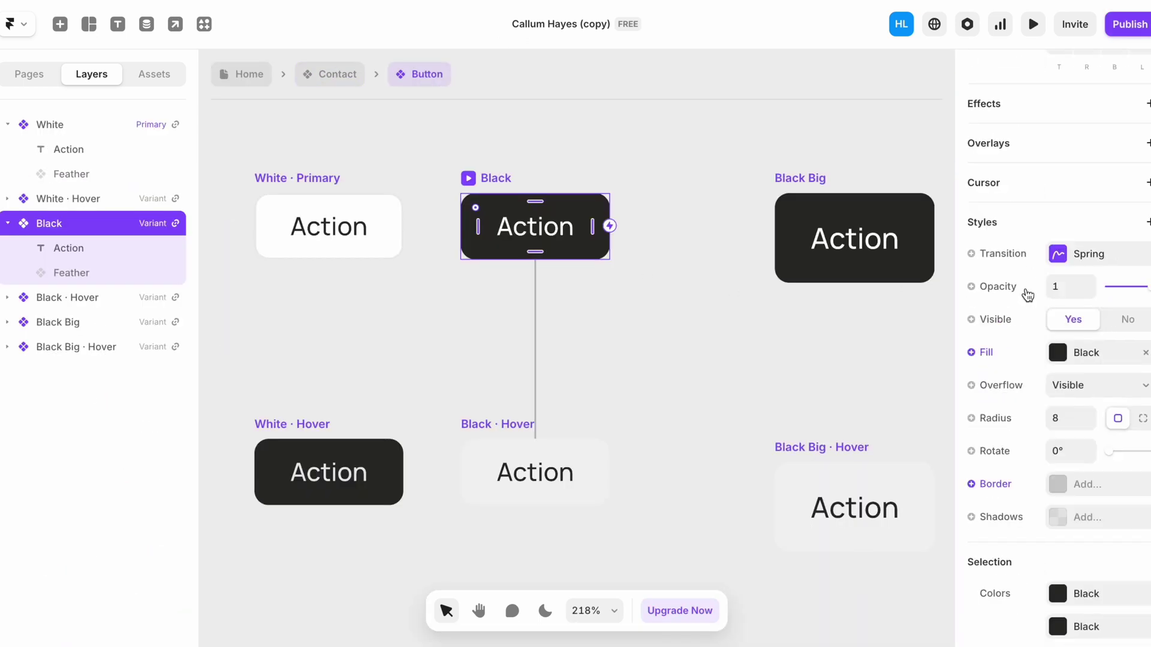
{"action": "left_click", "coordinate": [1057, 271]}
{"action": "left_click_drag", "start_coordinate": [851, 260], "coordinate": [810, 237]}
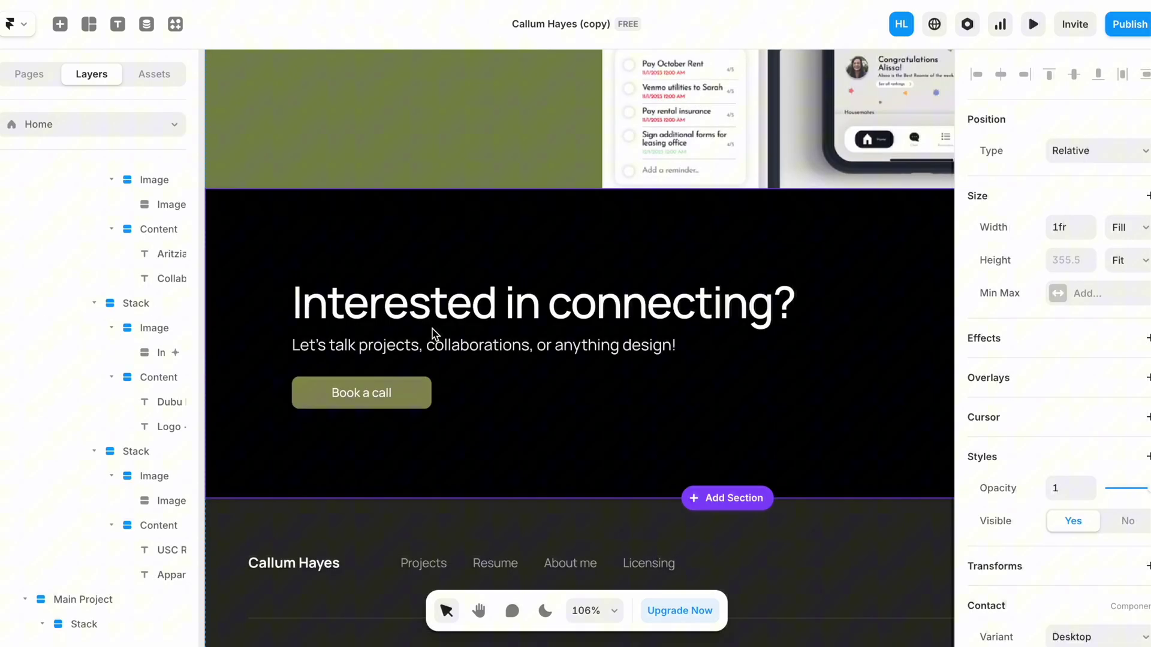
Step: Add a ready-made header section between the "Interested in connecting?" block and the footer, retitled as the owner's About section
{"action": "scroll", "coordinate": [428, 341], "scroll_direction": "down", "scroll_amount": 3}
{"action": "scroll", "coordinate": [479, 366], "scroll_direction": "up", "scroll_amount": 3}
{"action": "scroll", "coordinate": [545, 380], "scroll_direction": "up", "scroll_amount": 3}
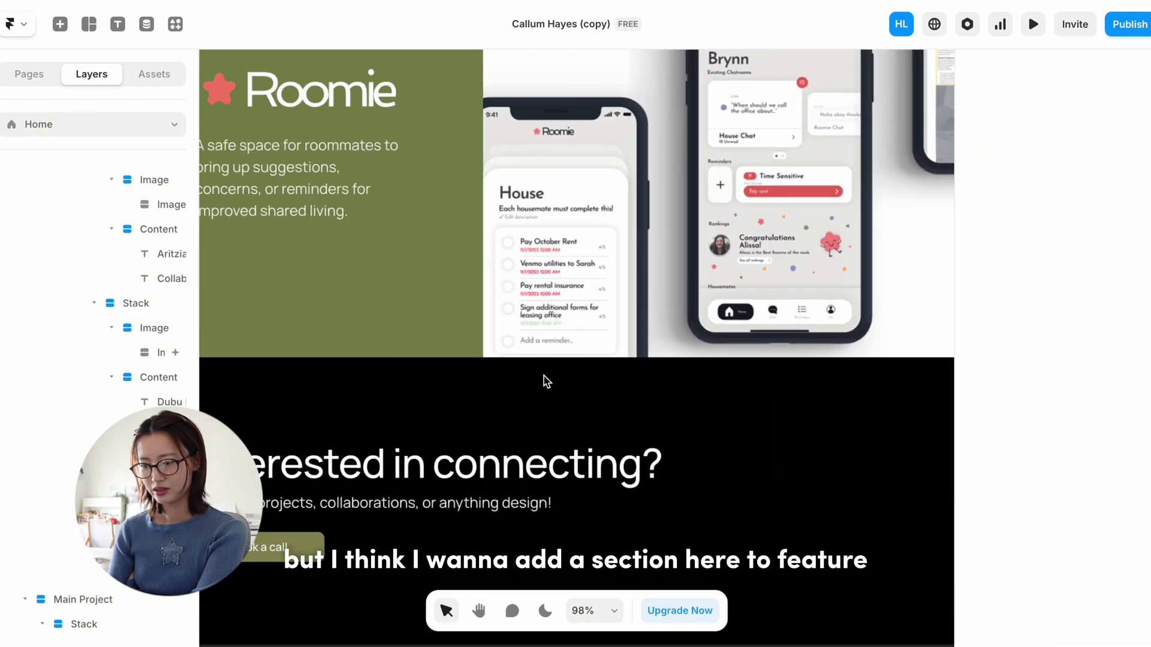
{"action": "left_click", "coordinate": [611, 364]}
{"action": "scroll", "coordinate": [610, 363], "scroll_direction": "up", "scroll_amount": 3}
{"action": "scroll", "coordinate": [610, 364], "scroll_direction": "down", "scroll_amount": 5}
{"action": "scroll", "coordinate": [613, 366], "scroll_direction": "up", "scroll_amount": 3}
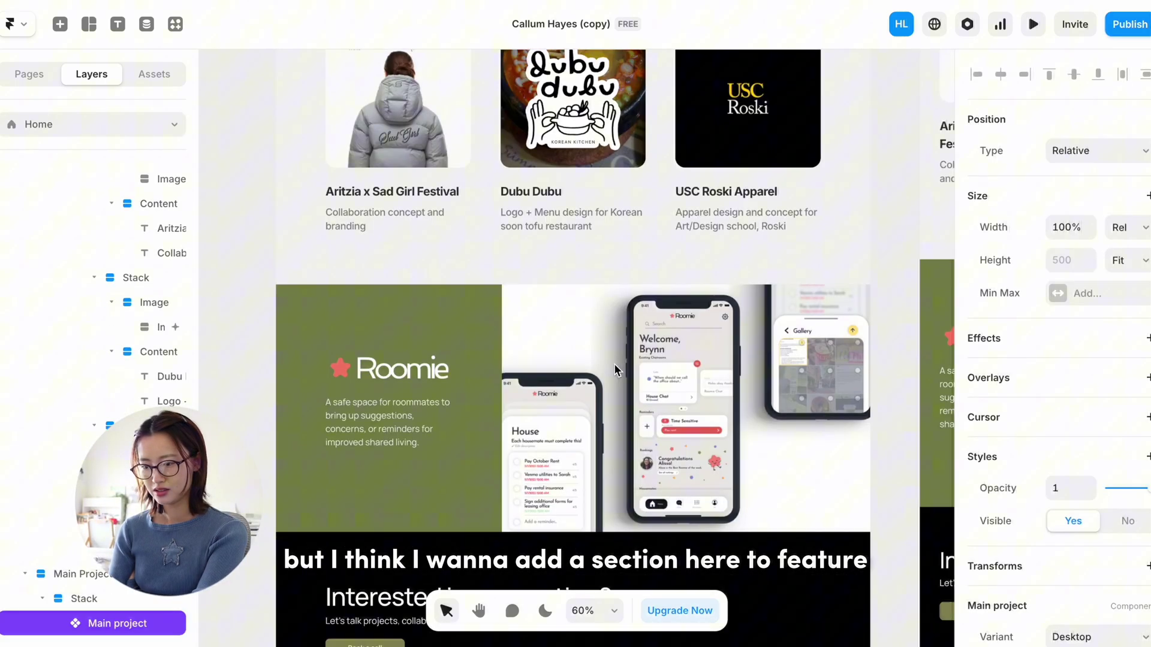
{"action": "scroll", "coordinate": [613, 364], "scroll_direction": "down", "scroll_amount": 5}
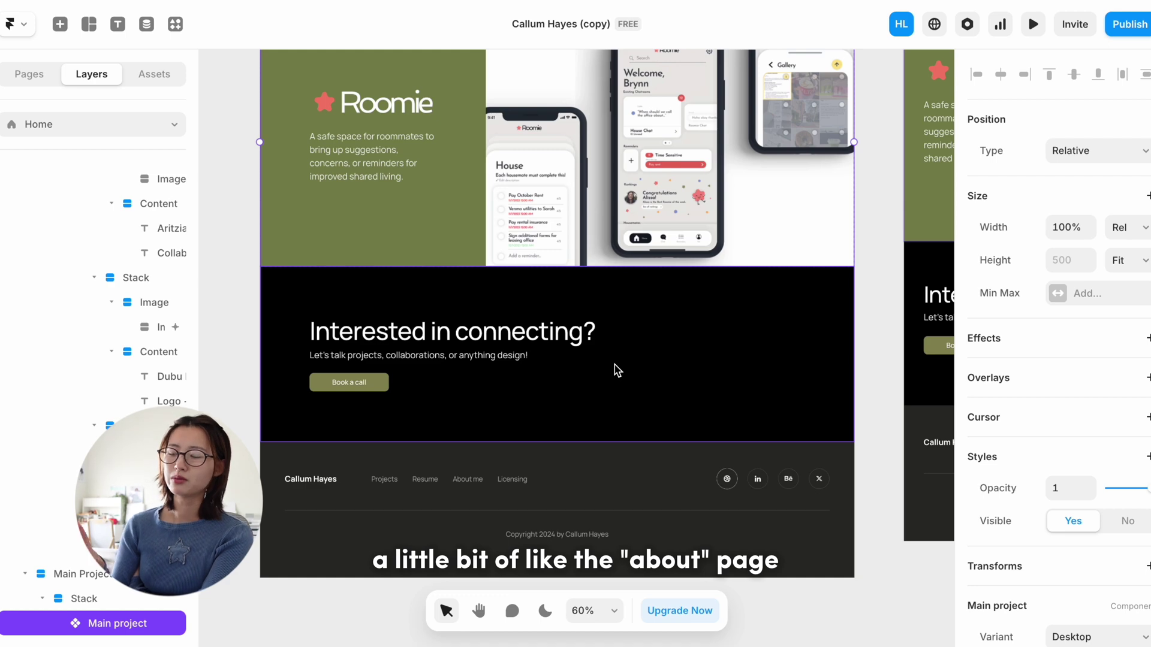
{"action": "left_click", "coordinate": [617, 370]}
{"action": "left_click", "coordinate": [570, 482]}
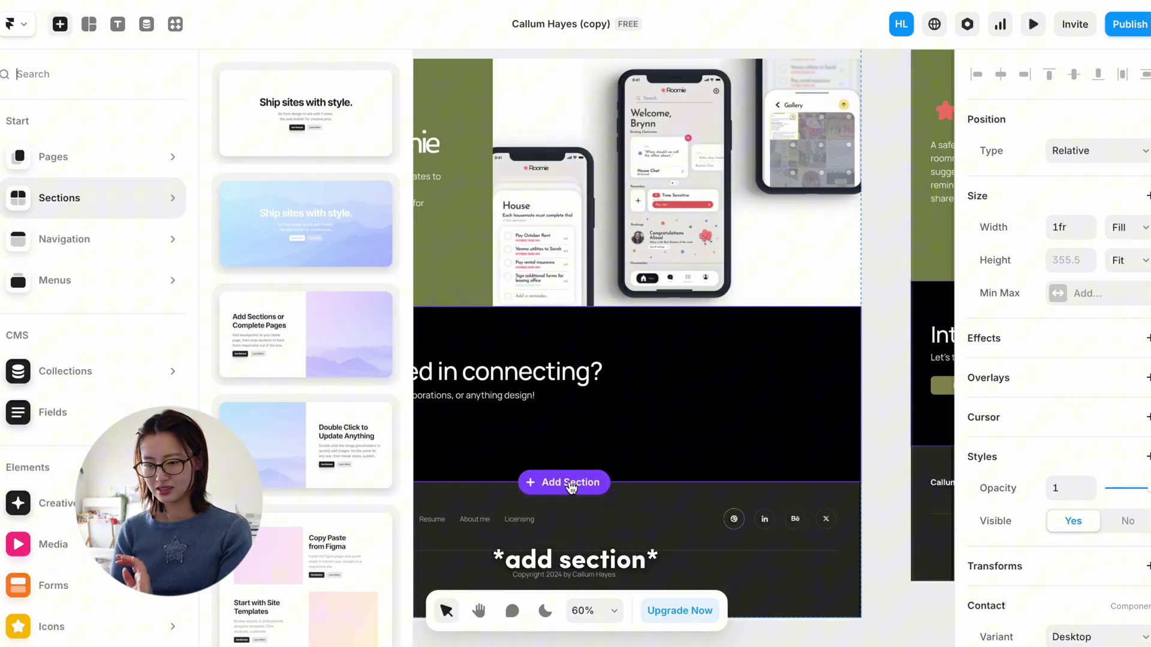
{"action": "left_click", "coordinate": [376, 234]}
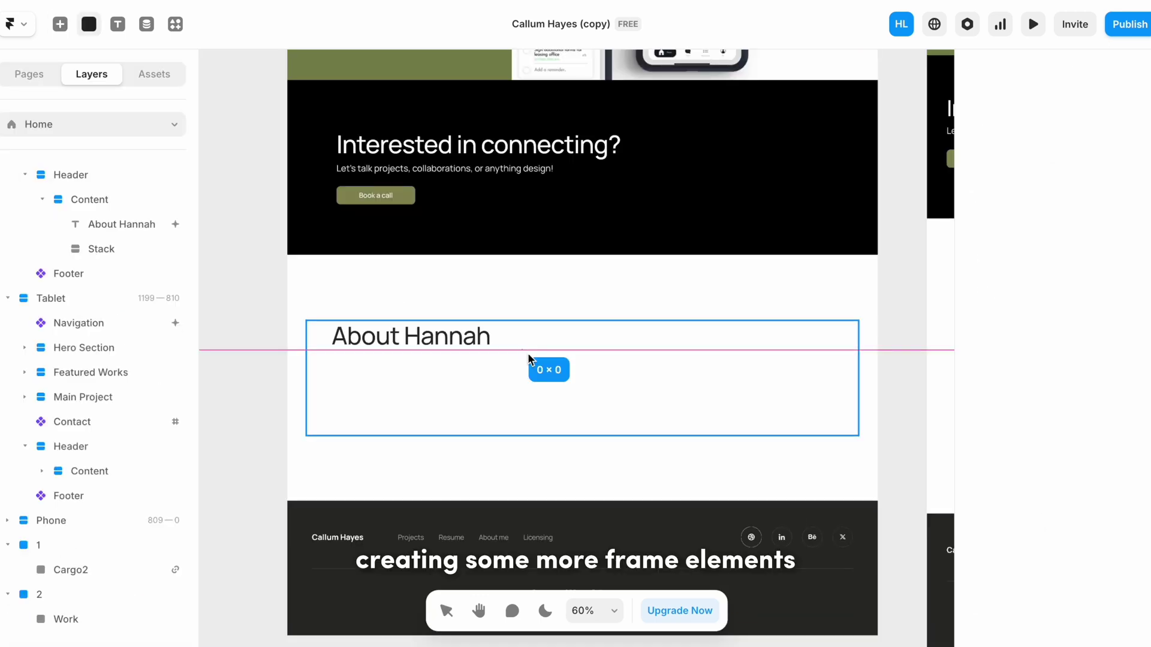
Step: Draw a frame about 450 × 403 below the About section and delete the empty Stack from the section's Content
{"action": "left_click_drag", "start_coordinate": [731, 443], "coordinate": [729, 545]}
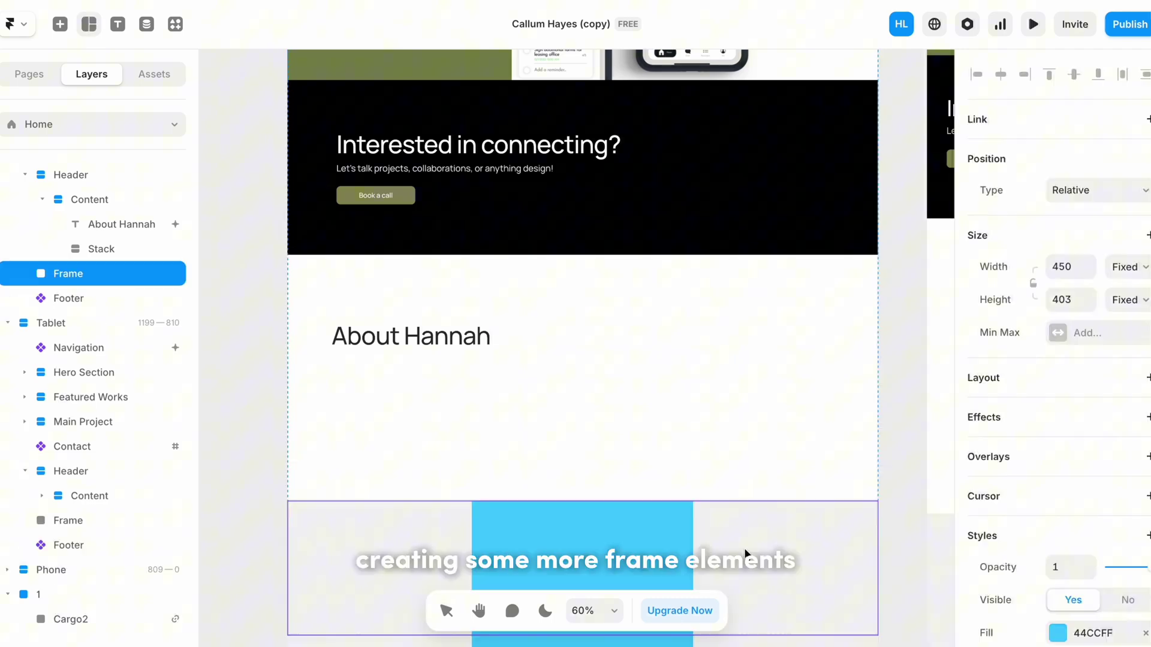
{"action": "scroll", "coordinate": [648, 425], "scroll_direction": "down", "scroll_amount": 3}
{"action": "scroll", "coordinate": [411, 407], "scroll_direction": "up", "scroll_amount": 1}
{"action": "left_click_drag", "start_coordinate": [569, 457], "coordinate": [469, 427]}
{"action": "key", "text": "Delete"}
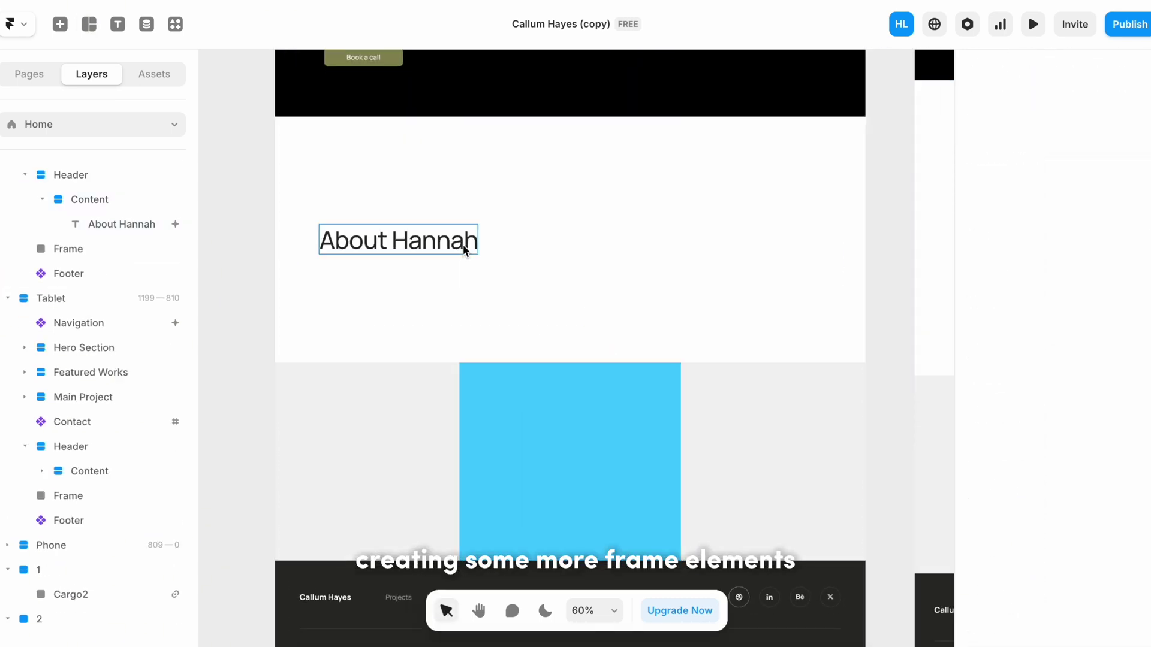
Step: Nest the blue frame inside the About section's Content, below the heading, and change its fill to an image placeholder
{"action": "left_click", "coordinate": [466, 245]}
{"action": "left_click_drag", "start_coordinate": [83, 250], "coordinate": [112, 218]}
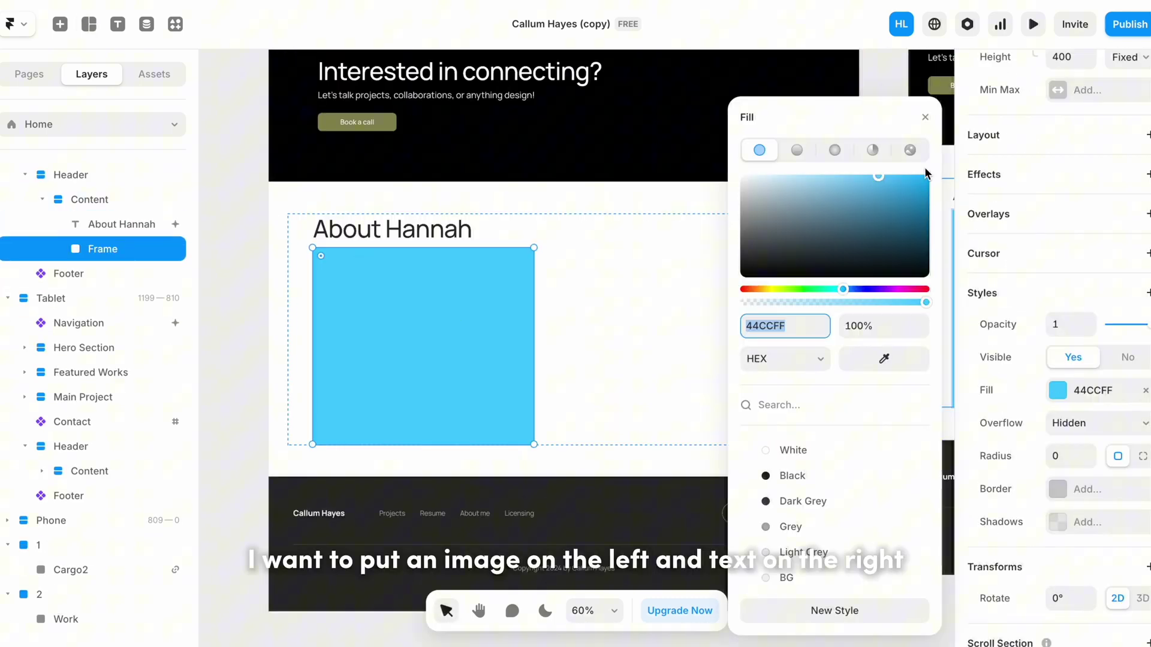
{"action": "scroll", "coordinate": [994, 380], "scroll_direction": "down", "scroll_amount": 5}
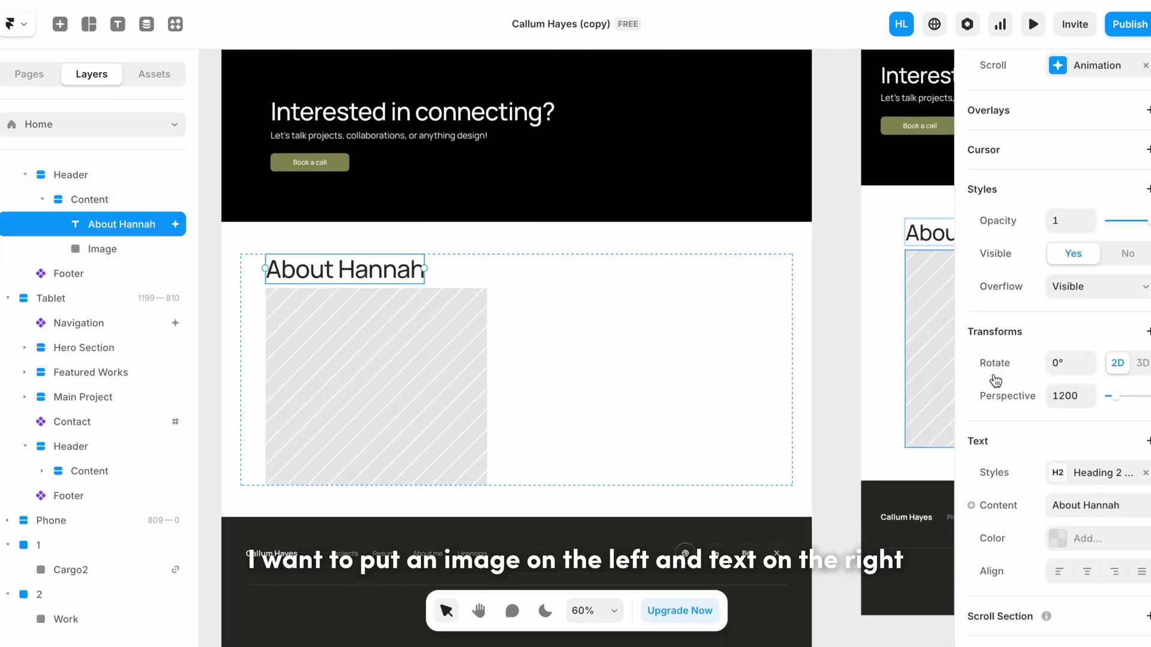
{"action": "scroll", "coordinate": [994, 380], "scroll_direction": "up", "scroll_amount": 6}
{"action": "scroll", "coordinate": [997, 371], "scroll_direction": "down", "scroll_amount": 4}
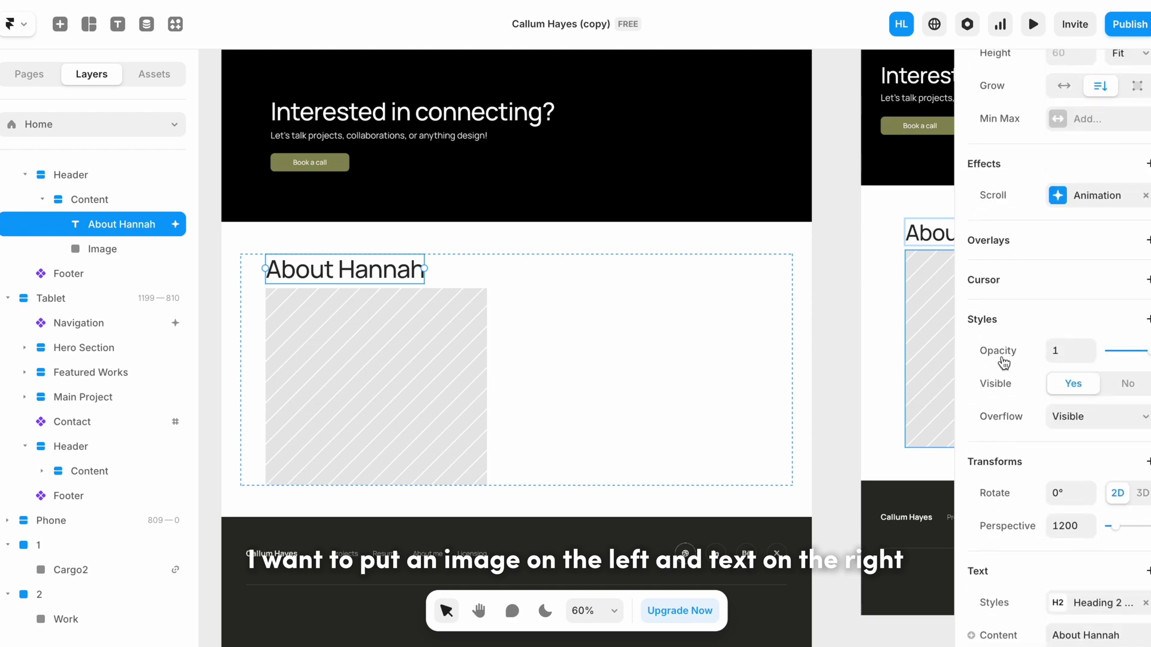
Step: Set the height of the About heading to 80
{"action": "scroll", "coordinate": [1016, 357], "scroll_direction": "up", "scroll_amount": 4}
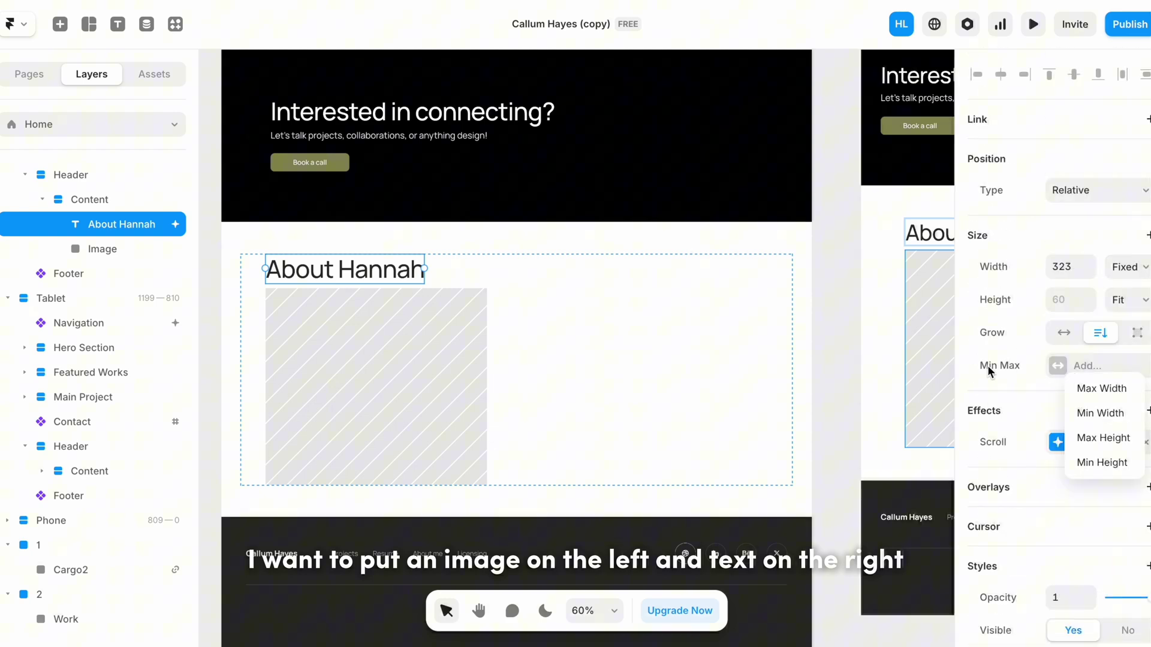
{"action": "left_click", "coordinate": [1073, 298]}
{"action": "type", "text": "80"}
{"action": "key", "text": "Return"}
{"action": "left_click", "coordinate": [831, 284]}
{"action": "scroll", "coordinate": [830, 285], "scroll_direction": "left", "scroll_amount": 1}
Step: Add an absolutely positioned "text here" text box, about 402 × 218, beside the image placeholder and pin it to the container's right edge
{"action": "left_click", "coordinate": [117, 25]}
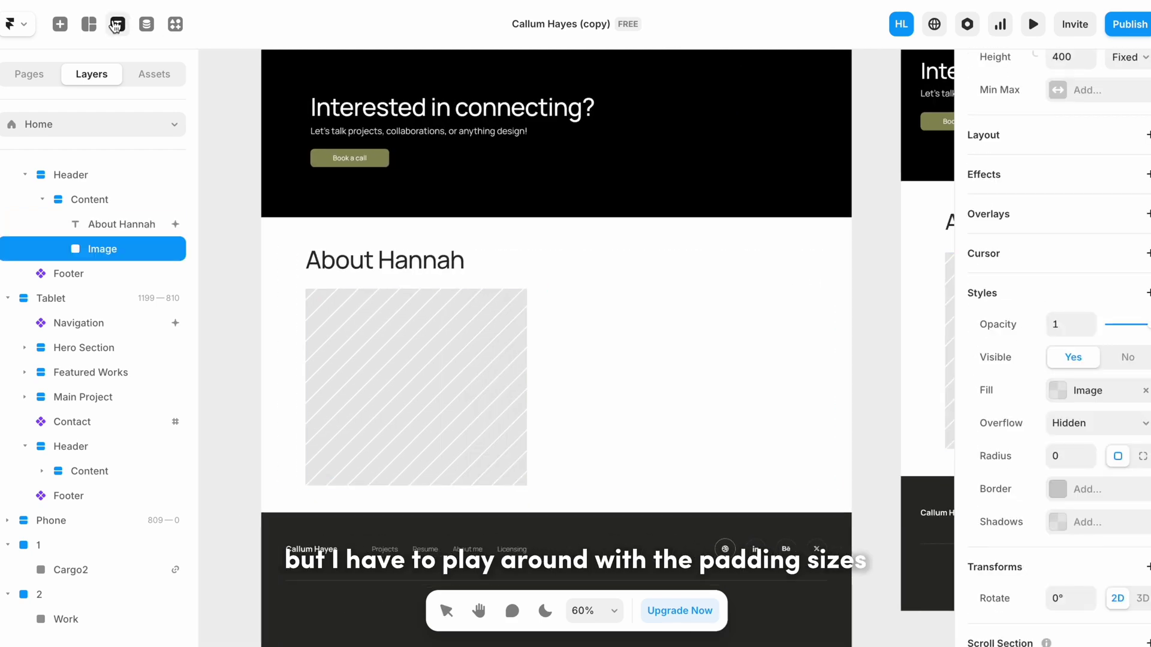
{"action": "left_click", "coordinate": [600, 311]}
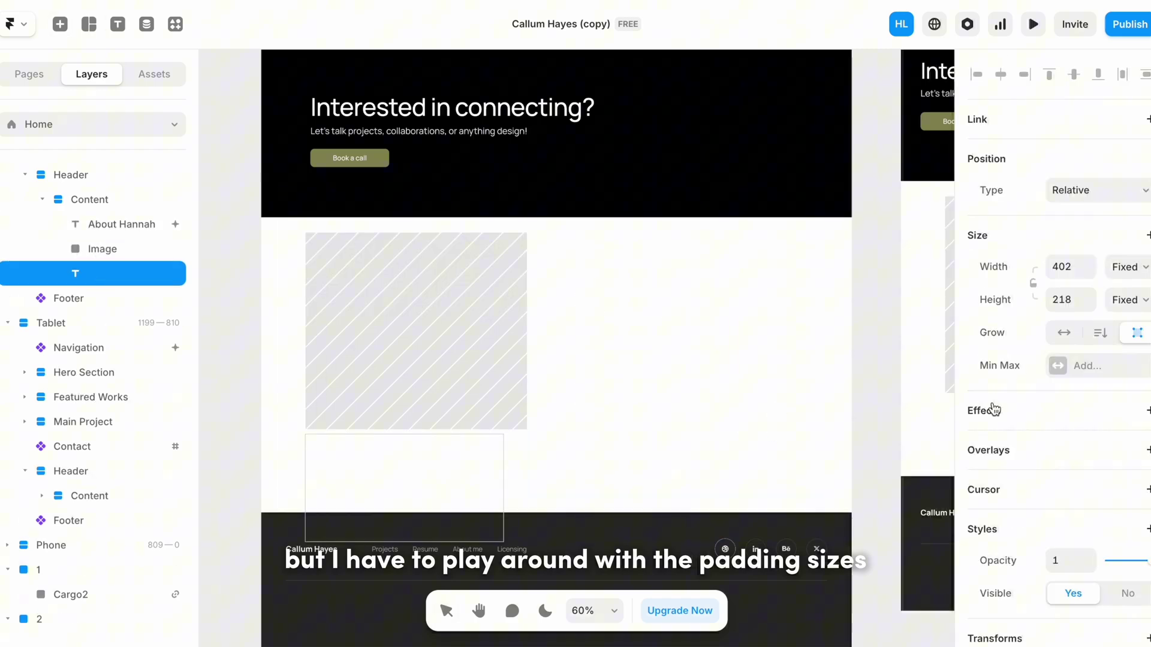
{"action": "left_click", "coordinate": [1099, 191]}
{"action": "left_click", "coordinate": [1091, 172]}
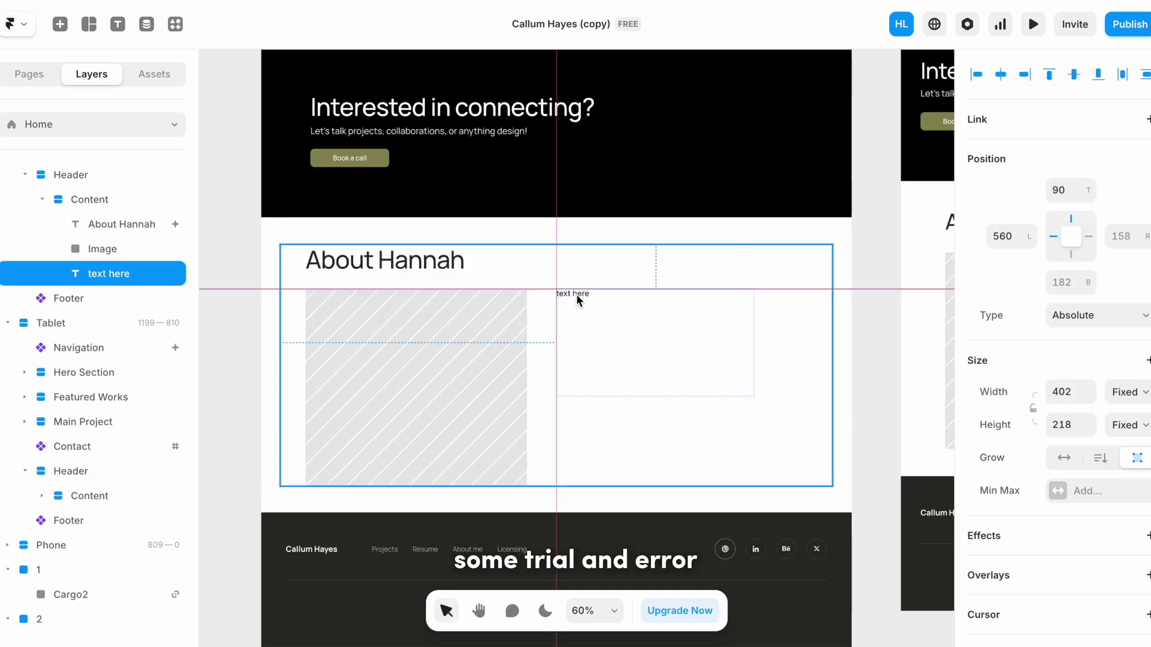
{"action": "scroll", "coordinate": [611, 293], "scroll_direction": "left", "scroll_amount": 2}
{"action": "left_click", "coordinate": [1088, 236]}
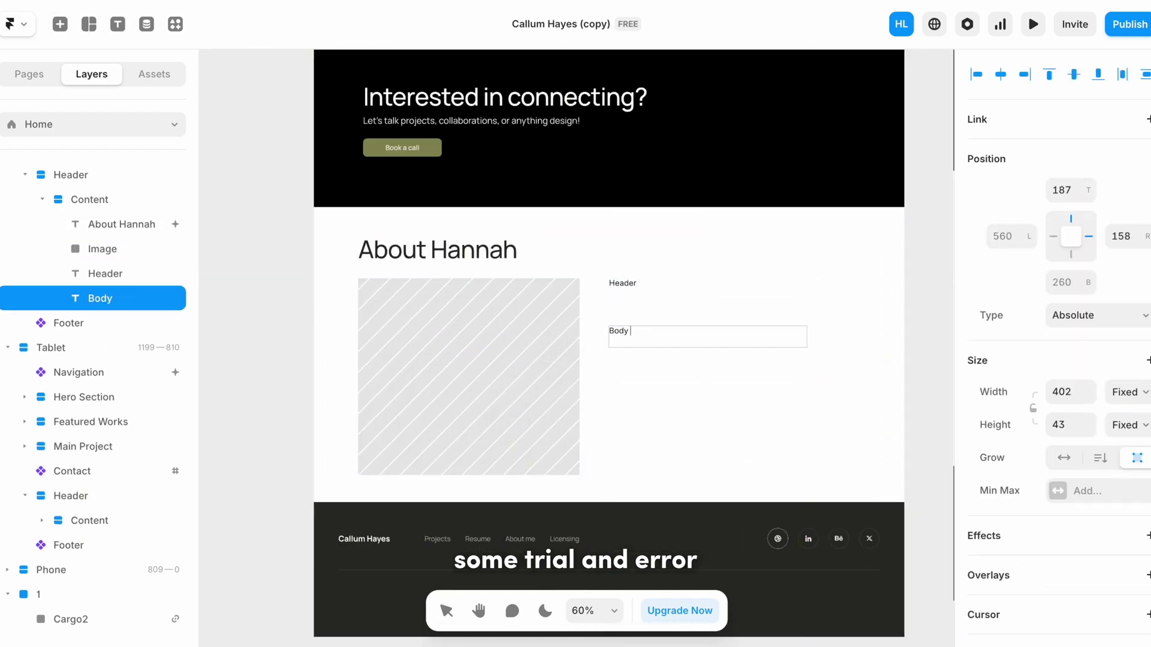
Step: Label the two stacked text boxes beside the image placeholder "Header" and "Body copy"
{"action": "type", "text": "copy"}
{"action": "left_click", "coordinate": [635, 284]}
{"action": "scroll", "coordinate": [1029, 362], "scroll_direction": "down", "scroll_amount": 10}
{"action": "scroll", "coordinate": [1012, 318], "scroll_direction": "up", "scroll_amount": 12}
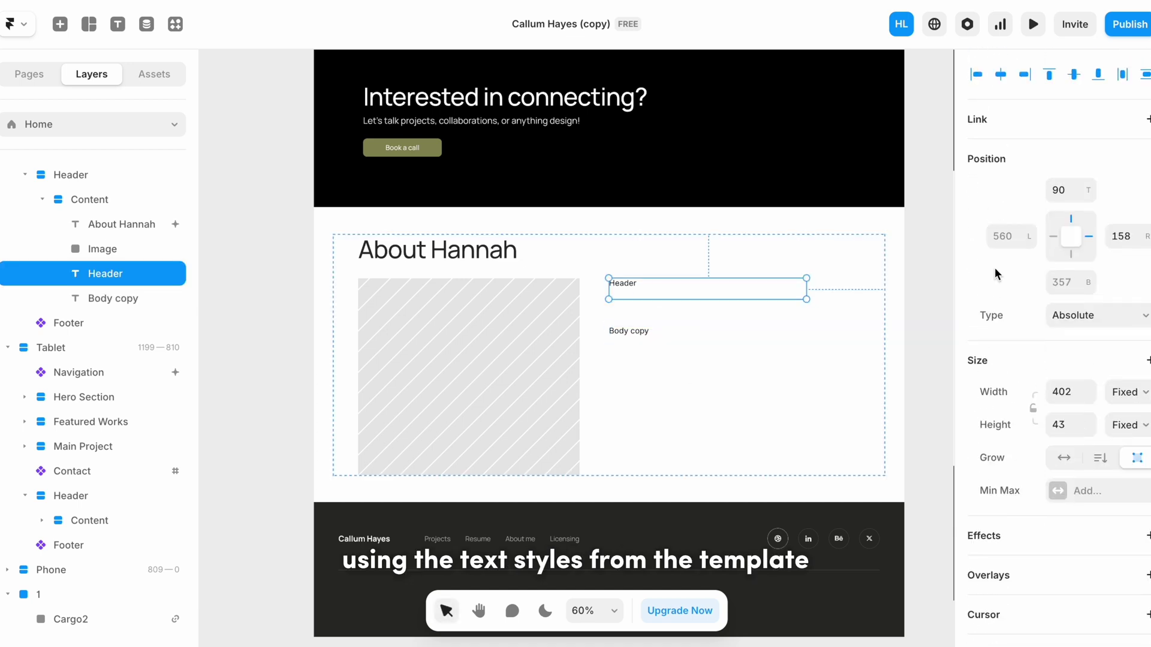
Step: Apply the Heading 6 text style to the "Header" text and replace its wording with "It's nice to meet you!"
{"action": "double_click", "coordinate": [719, 286]}
{"action": "scroll", "coordinate": [725, 273], "scroll_direction": "up", "scroll_amount": 4}
{"action": "scroll", "coordinate": [998, 355], "scroll_direction": "down", "scroll_amount": 8}
{"action": "left_click", "coordinate": [1092, 383]}
{"action": "left_click", "coordinate": [803, 318]}
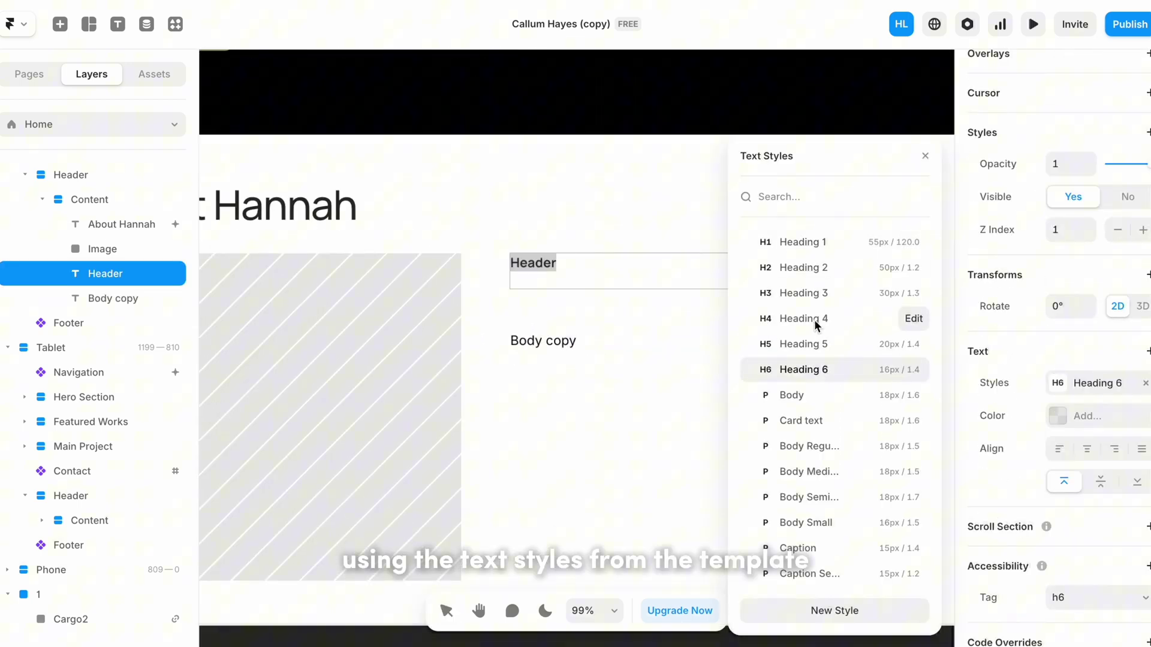
{"action": "left_click", "coordinate": [922, 159]}
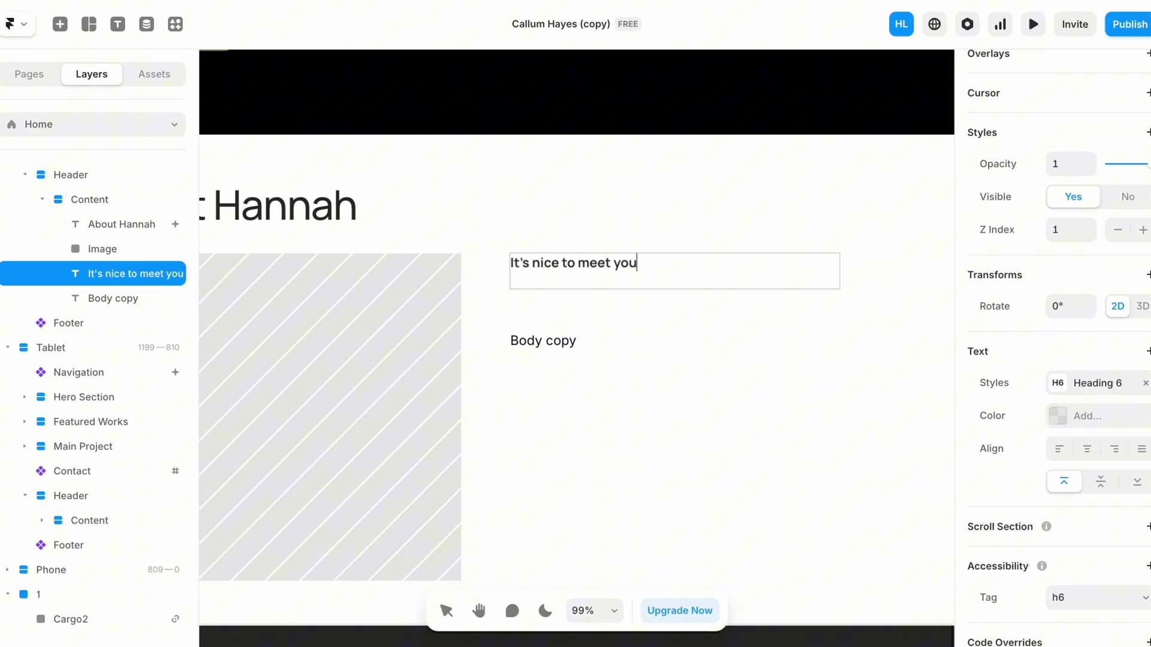
{"action": "type", "text": "!"}
{"action": "key", "text": "Escape"}
{"action": "left_click", "coordinate": [673, 193]}
Step: Move the body copy box directly below the greeting and enlarge it to hold a Lorem ipsum placeholder paragraph
{"action": "left_click", "coordinate": [568, 349]}
{"action": "left_click_drag", "start_coordinate": [568, 349], "coordinate": [568, 300]}
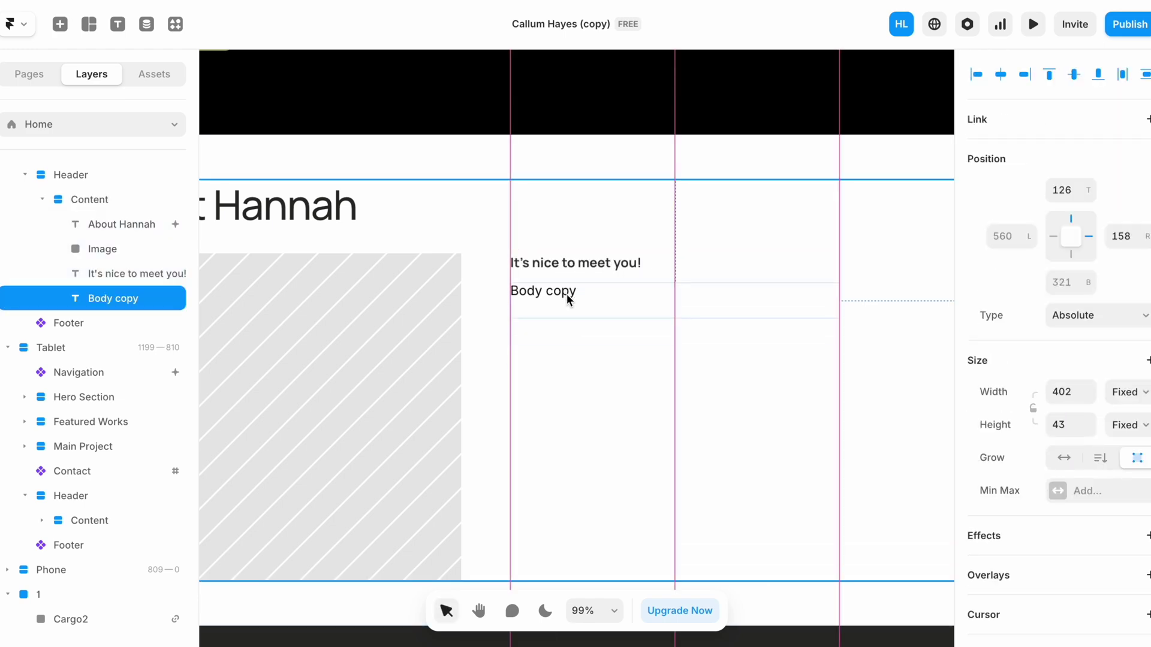
{"action": "left_click_drag", "start_coordinate": [655, 318], "coordinate": [655, 375]}
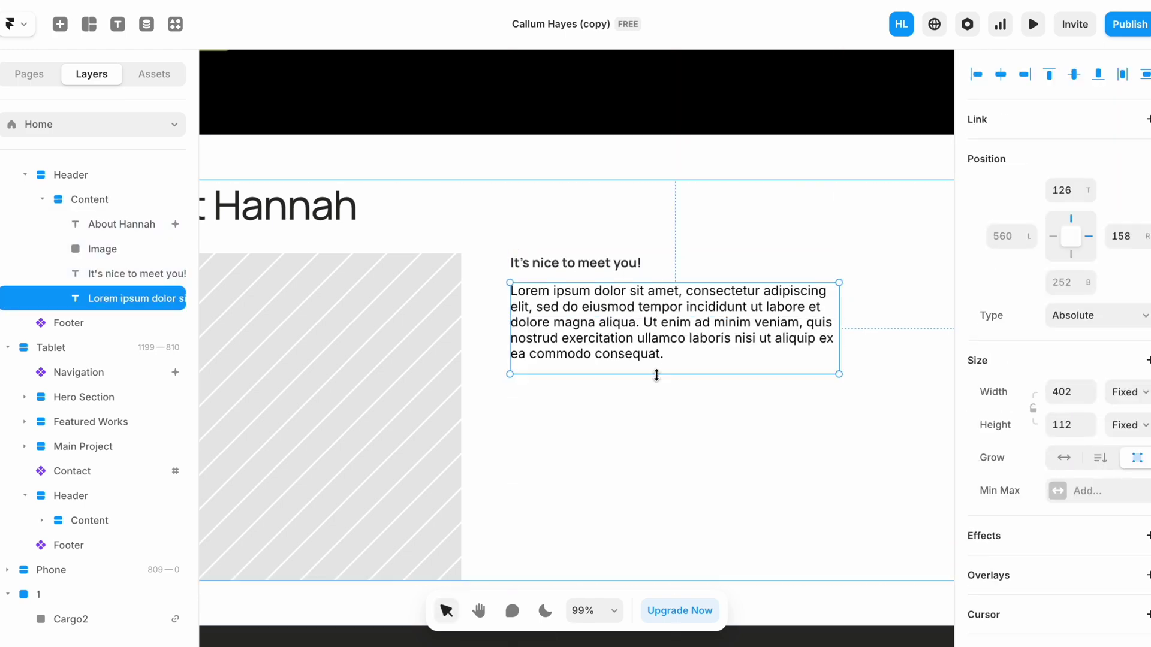
{"action": "scroll", "coordinate": [655, 375], "scroll_direction": "up", "scroll_amount": 1}
{"action": "scroll", "coordinate": [655, 375], "scroll_direction": "right", "scroll_amount": 1}
{"action": "scroll", "coordinate": [1066, 355], "scroll_direction": "down", "scroll_amount": 9}
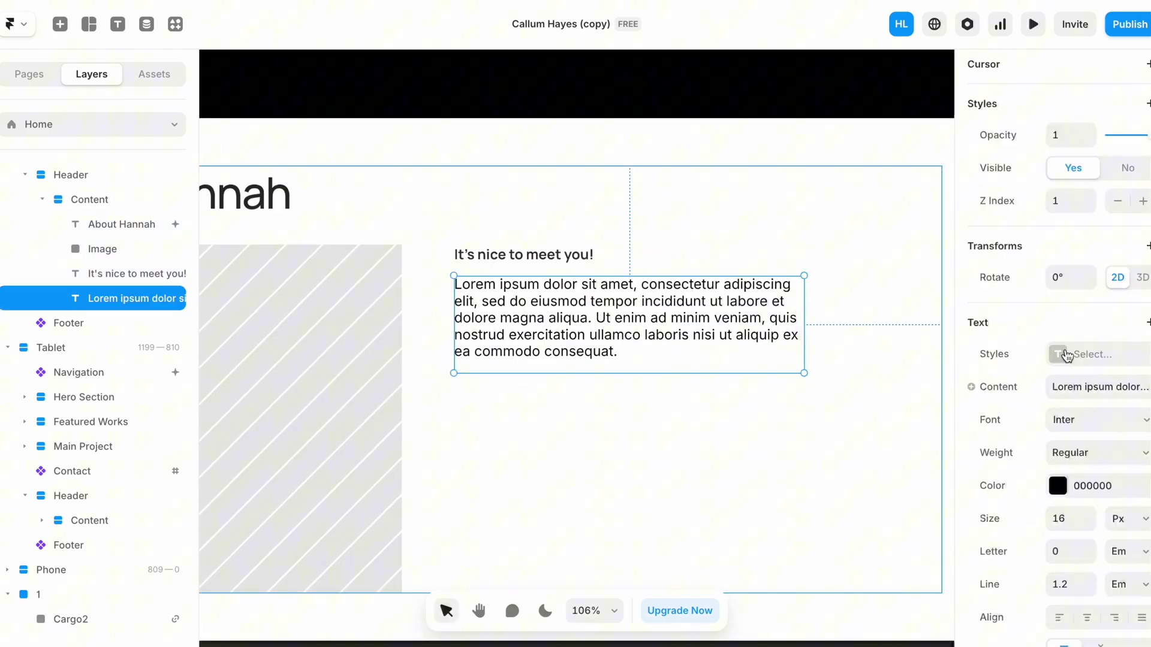
Step: Apply the template's Body text style to the Lorem ipsum paragraph
{"action": "left_click", "coordinate": [1067, 355]}
{"action": "left_click", "coordinate": [803, 395]}
{"action": "scroll", "coordinate": [689, 246], "scroll_direction": "down", "scroll_amount": 5}
{"action": "scroll", "coordinate": [689, 246], "scroll_direction": "up", "scroll_amount": 3}
Step: Change the text style of the "It's nice to meet you!" greeting to Heading 5
{"action": "left_click", "coordinate": [688, 284]}
{"action": "left_click", "coordinate": [593, 253]}
{"action": "left_click", "coordinate": [1079, 383]}
{"action": "left_click", "coordinate": [807, 344]}
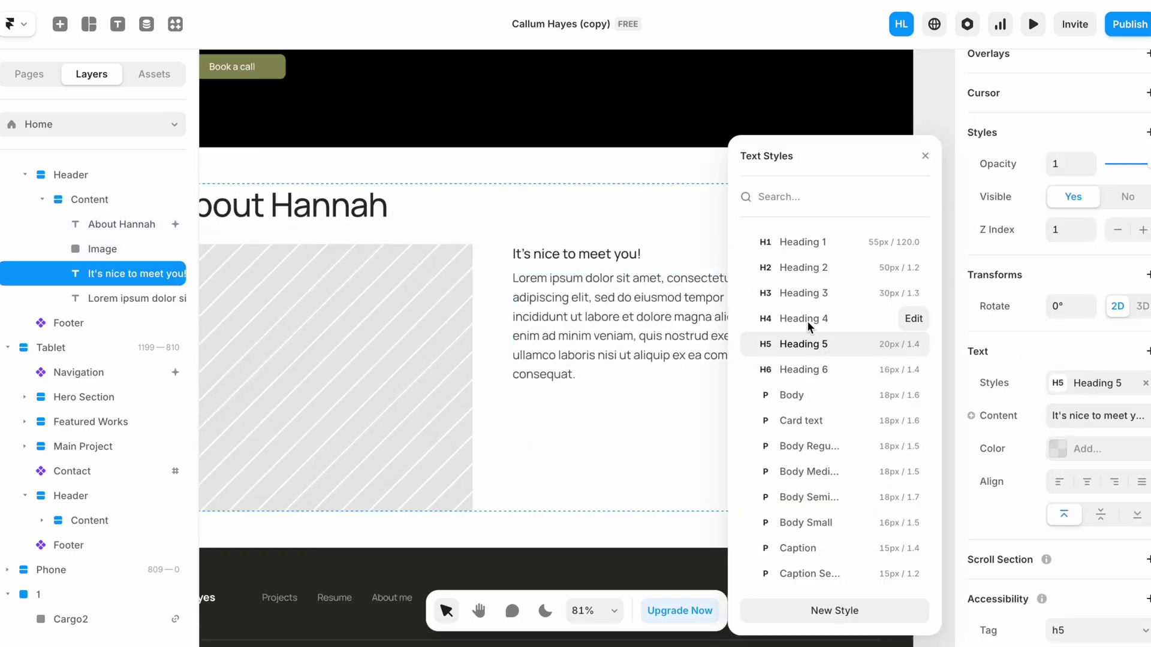
{"action": "left_click", "coordinate": [671, 282]}
{"action": "left_click", "coordinate": [603, 251]}
Step: Fill the image placeholder under the About heading with the braided-hair portrait photo
{"action": "scroll", "coordinate": [603, 251], "scroll_direction": "up", "scroll_amount": 5}
{"action": "scroll", "coordinate": [600, 255], "scroll_direction": "down", "scroll_amount": 4}
{"action": "scroll", "coordinate": [542, 258], "scroll_direction": "up", "scroll_amount": 4}
{"action": "left_click", "coordinate": [527, 312]}
{"action": "scroll", "coordinate": [470, 337], "scroll_direction": "down", "scroll_amount": 5}
{"action": "left_click", "coordinate": [416, 307]}
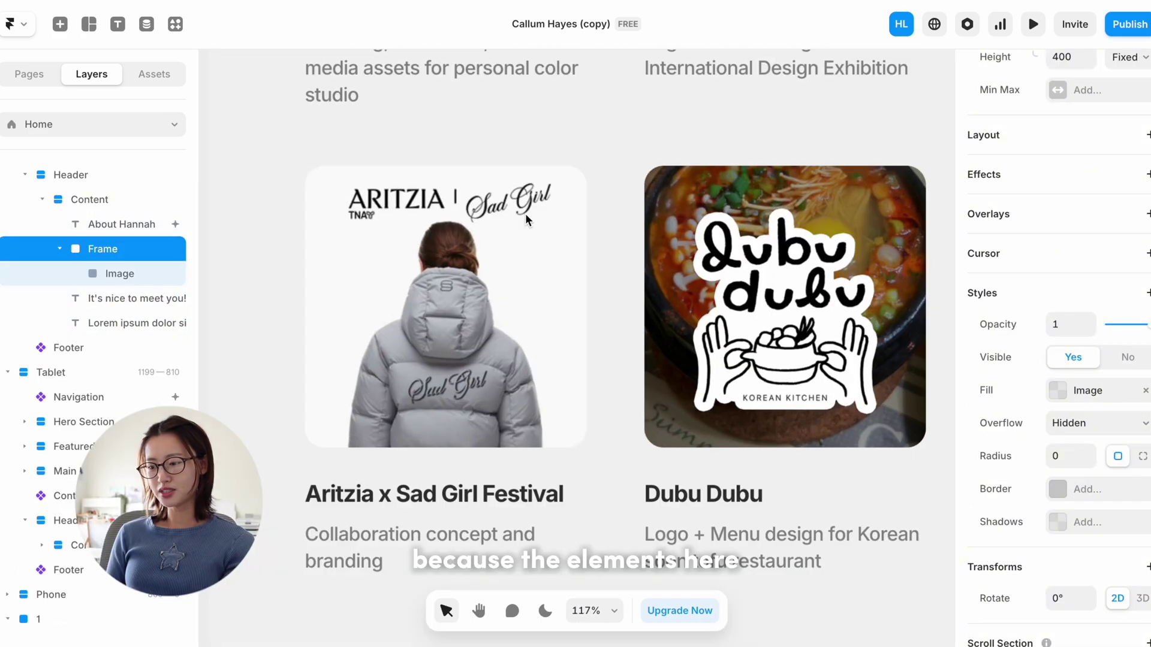
Step: Round the portrait photo frame's corners to a radius of 15, matching the Featured Works images
{"action": "scroll", "coordinate": [525, 214], "scroll_direction": "up", "scroll_amount": 1}
{"action": "scroll", "coordinate": [525, 213], "scroll_direction": "down", "scroll_amount": 5}
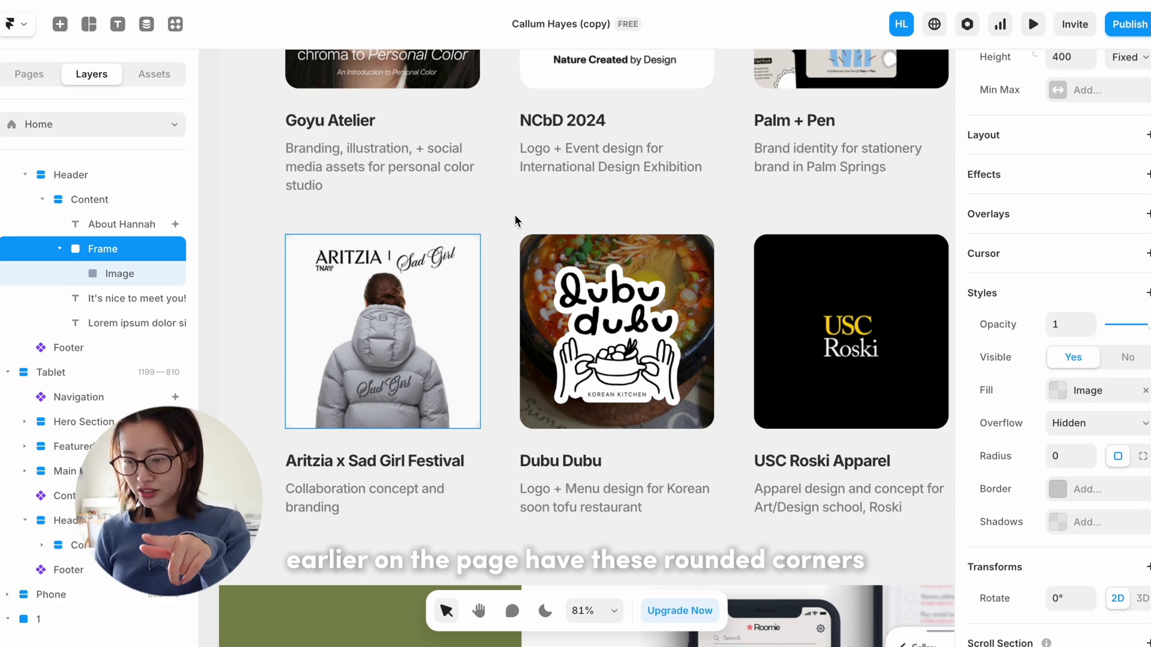
{"action": "scroll", "coordinate": [307, 246], "scroll_direction": "up", "scroll_amount": 4}
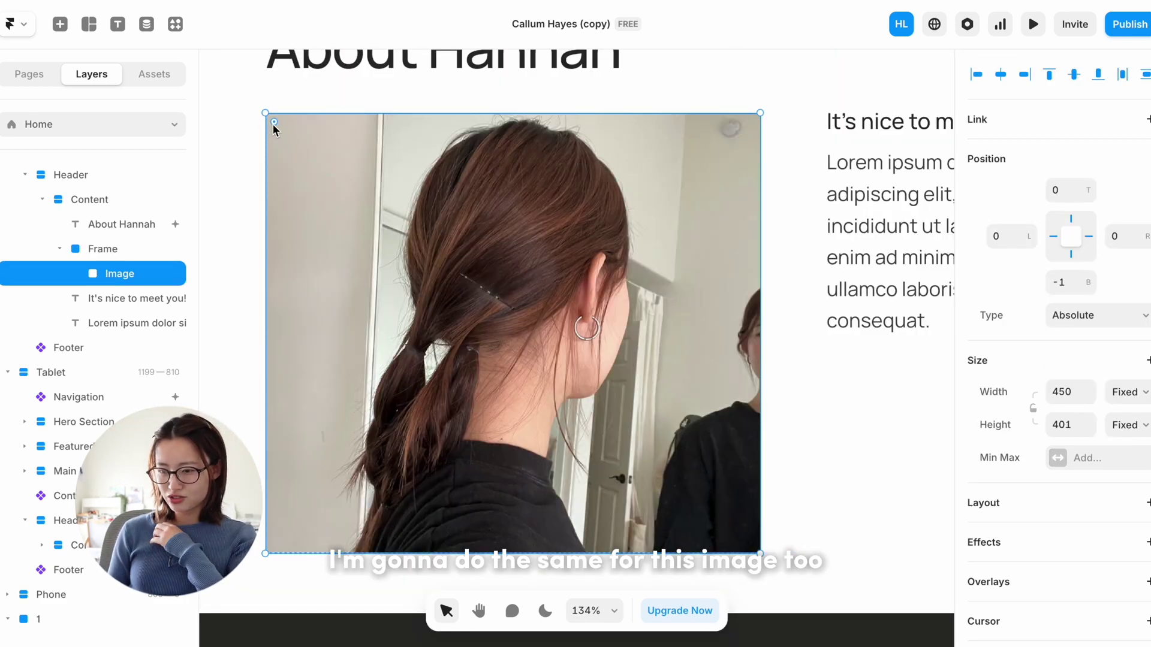
{"action": "left_click_drag", "start_coordinate": [274, 123], "coordinate": [281, 133]}
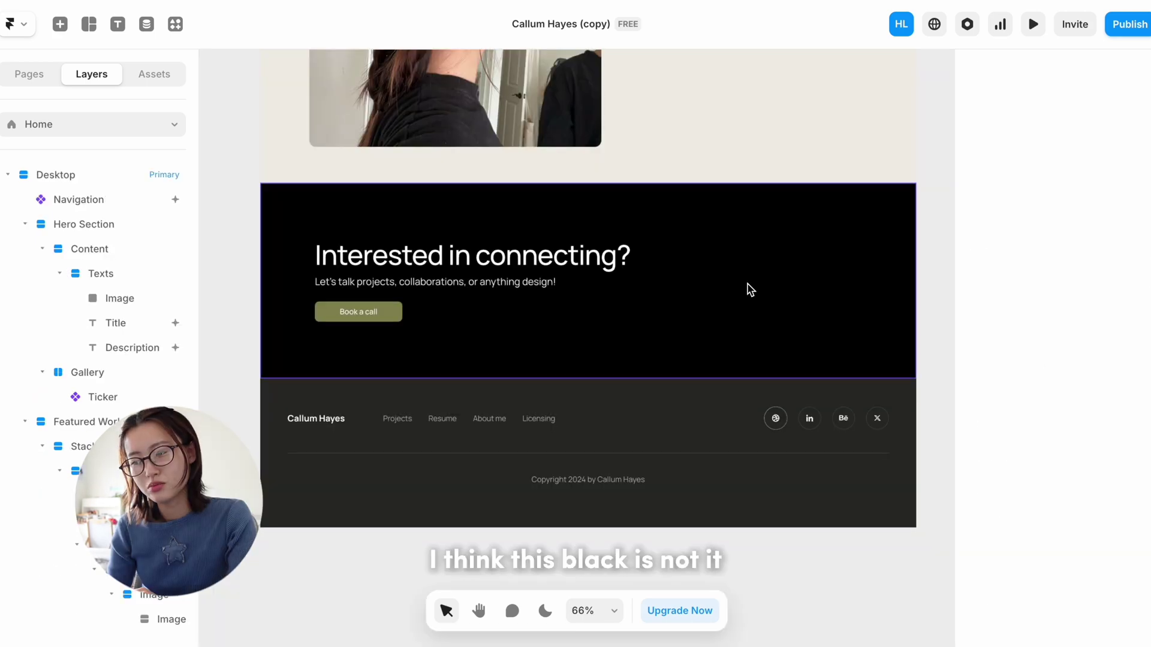
Step: Recolour the Contact block's background to a muted blue-grey and its Book a call button to dark grey
{"action": "left_click", "coordinate": [748, 290]}
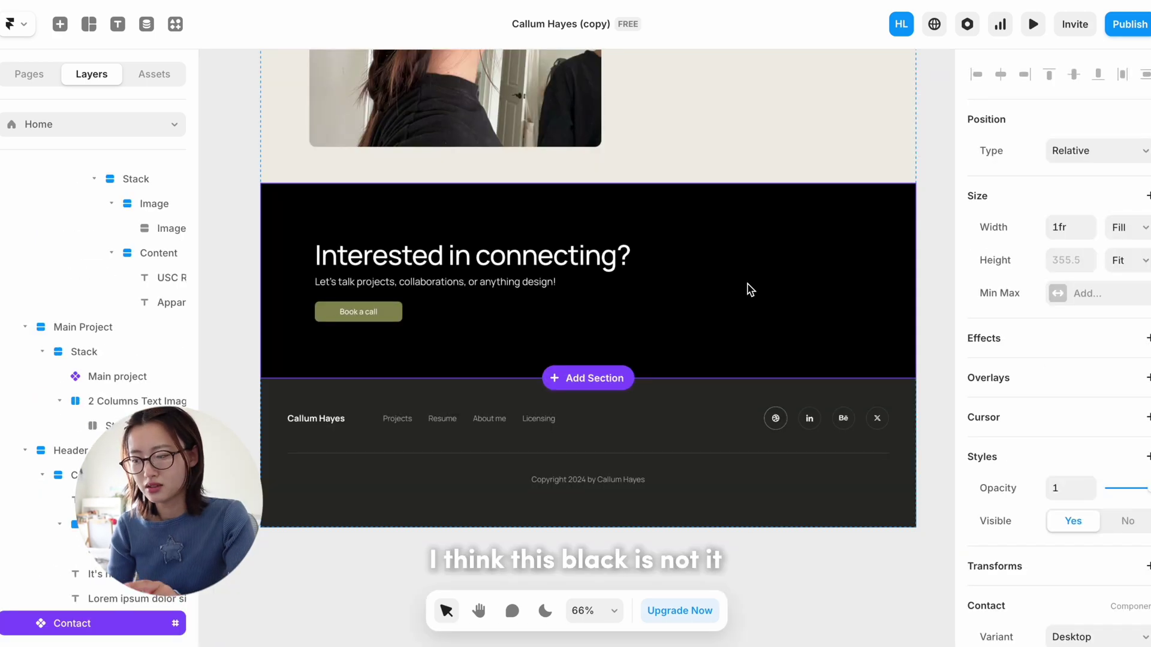
{"action": "double_click", "coordinate": [748, 289]}
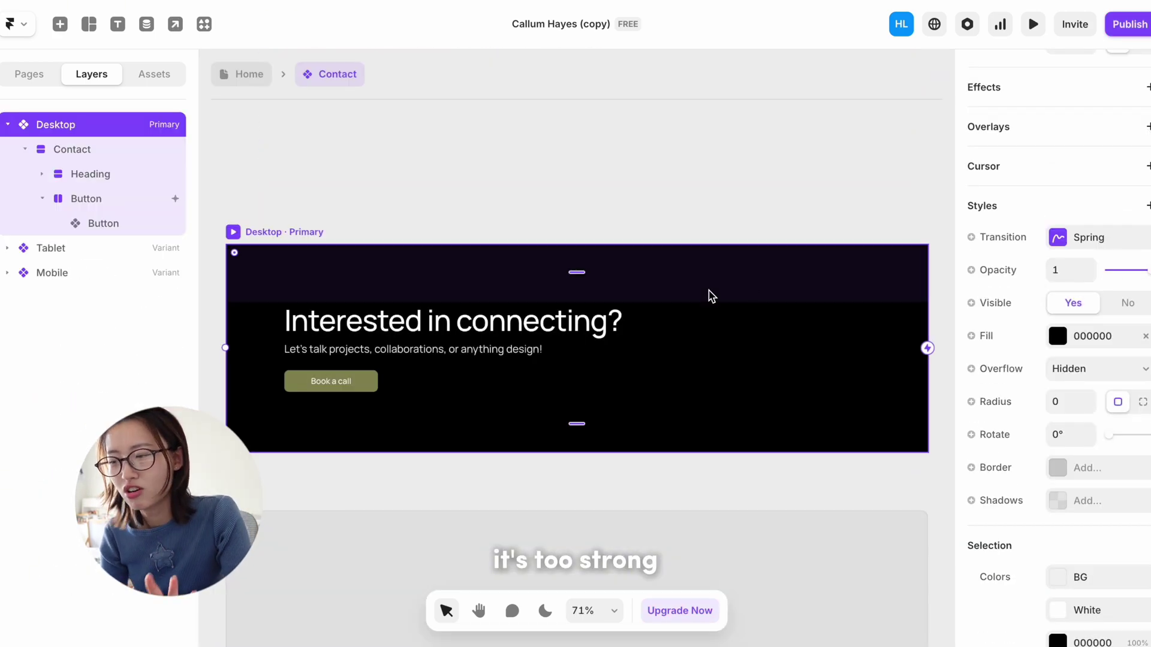
{"action": "left_click", "coordinate": [1057, 336]}
{"action": "mouse_move", "coordinate": [760, 228]}
{"action": "left_mouse_down"}
{"action": "mouse_move", "coordinate": [757, 195]}
{"action": "mouse_move", "coordinate": [749, 223]}
{"action": "left_mouse_up"}
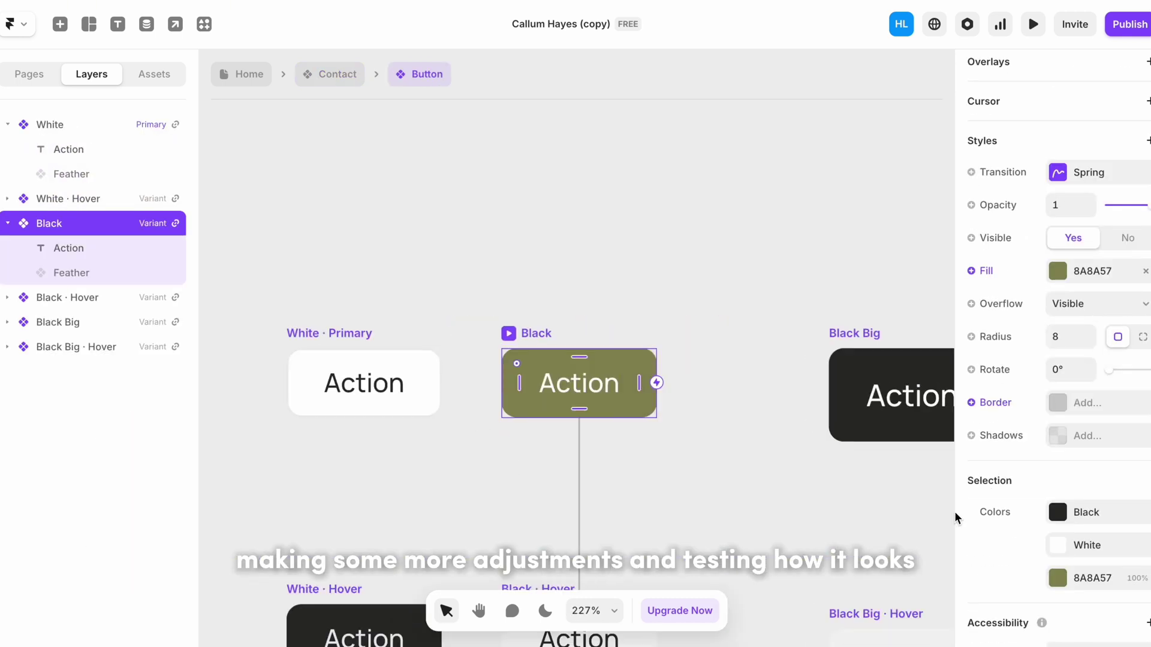
{"action": "left_click", "coordinate": [1057, 271]}
{"action": "left_click_drag", "start_coordinate": [779, 246], "coordinate": [756, 261]}
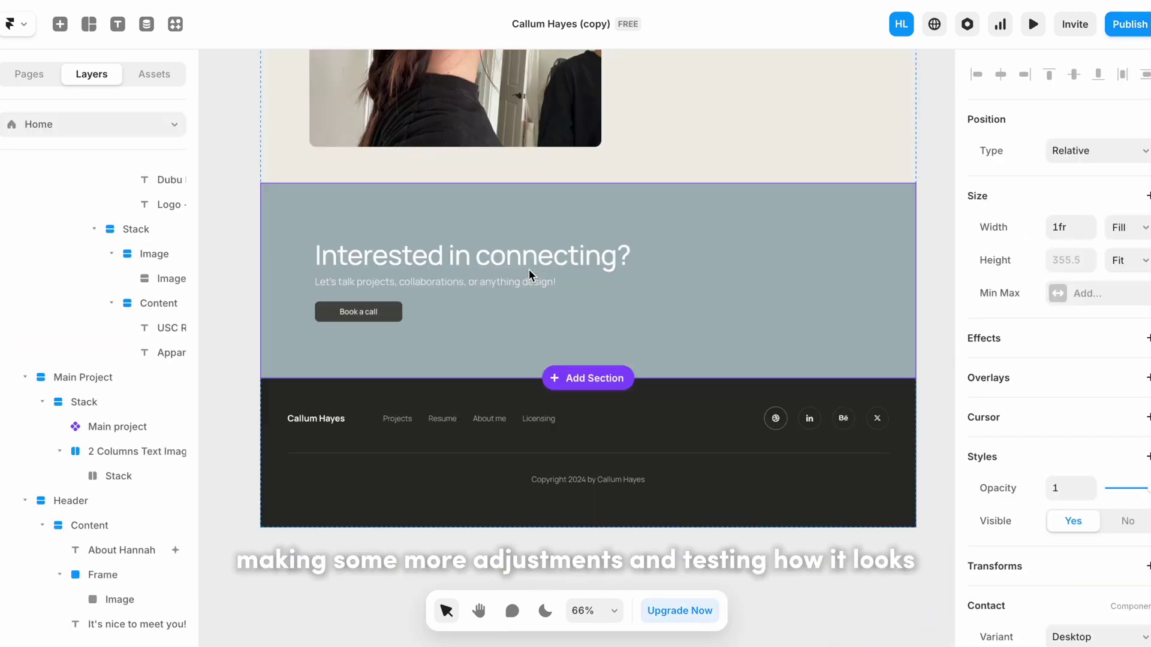
Step: Increase the height of the About heading and reduce the fixed height of the whole About section
{"action": "scroll", "coordinate": [239, 268], "scroll_direction": "up", "scroll_amount": 3}
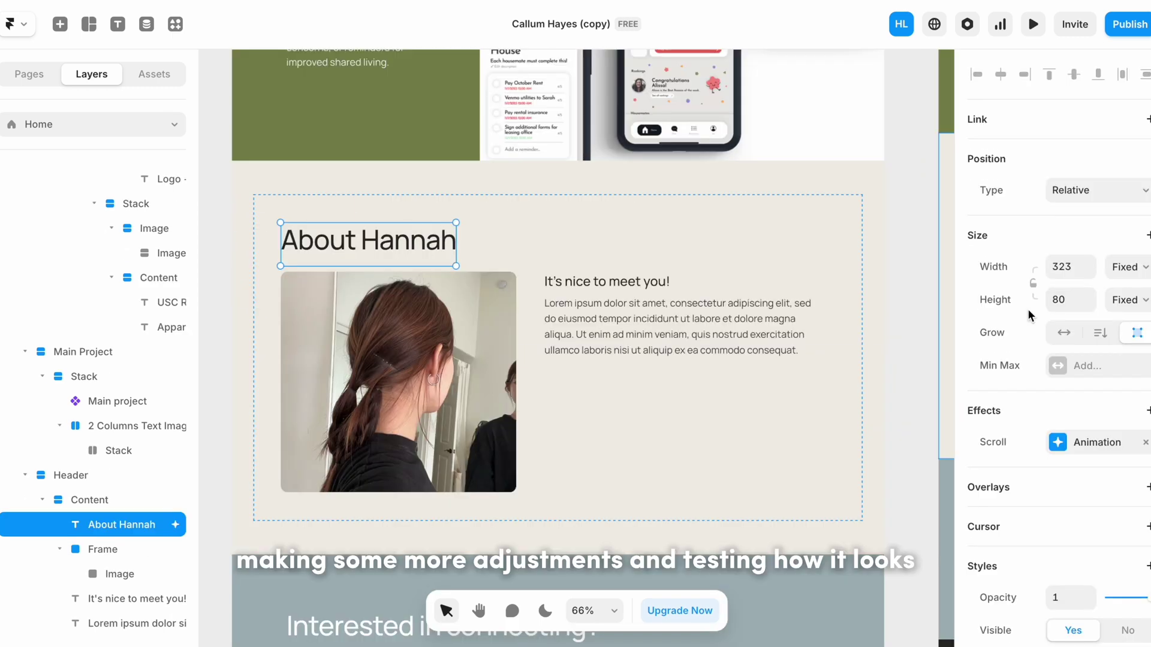
{"action": "type", "text": "0"}
{"action": "left_click", "coordinate": [897, 236]}
{"action": "left_click", "coordinate": [874, 239]}
{"action": "scroll", "coordinate": [1130, 300], "scroll_direction": "up", "scroll_amount": 10}
{"action": "left_click", "coordinate": [1059, 301]}
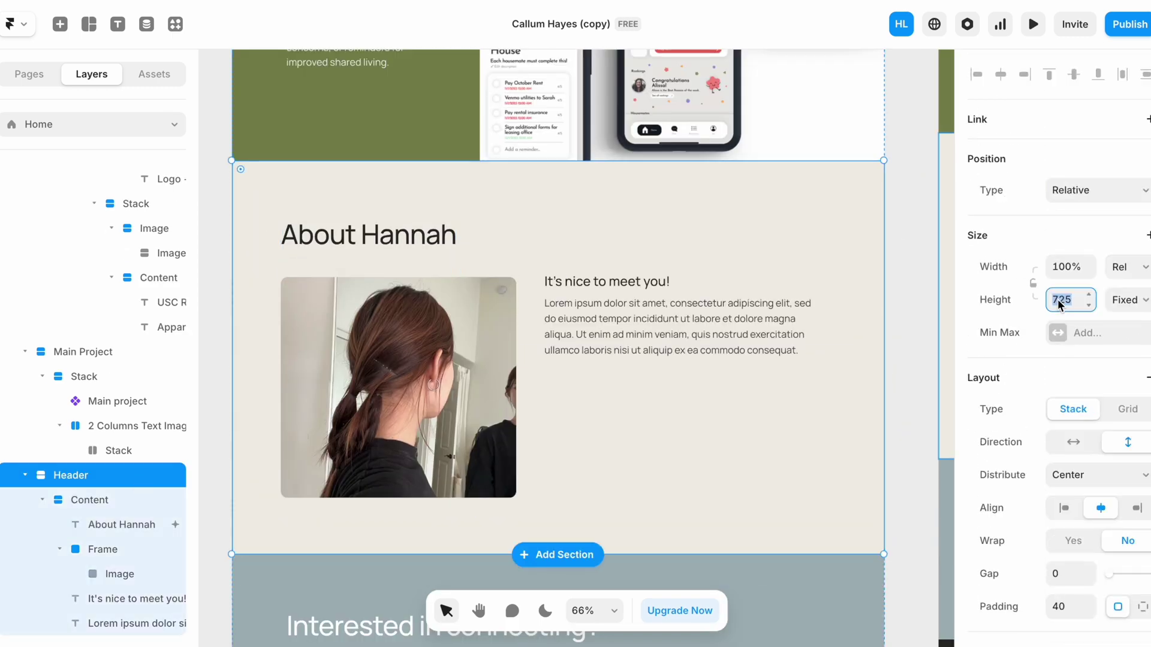
{"action": "type", "text": "80600"}
{"action": "key", "text": "Return"}
{"action": "type", "text": "600"}
{"action": "key", "text": "Return"}
Step: Add a second paragraph of lorem ipsum placeholder text beneath the existing paragraph under "It's nice to meet you!"
{"action": "double_click", "coordinate": [765, 328]}
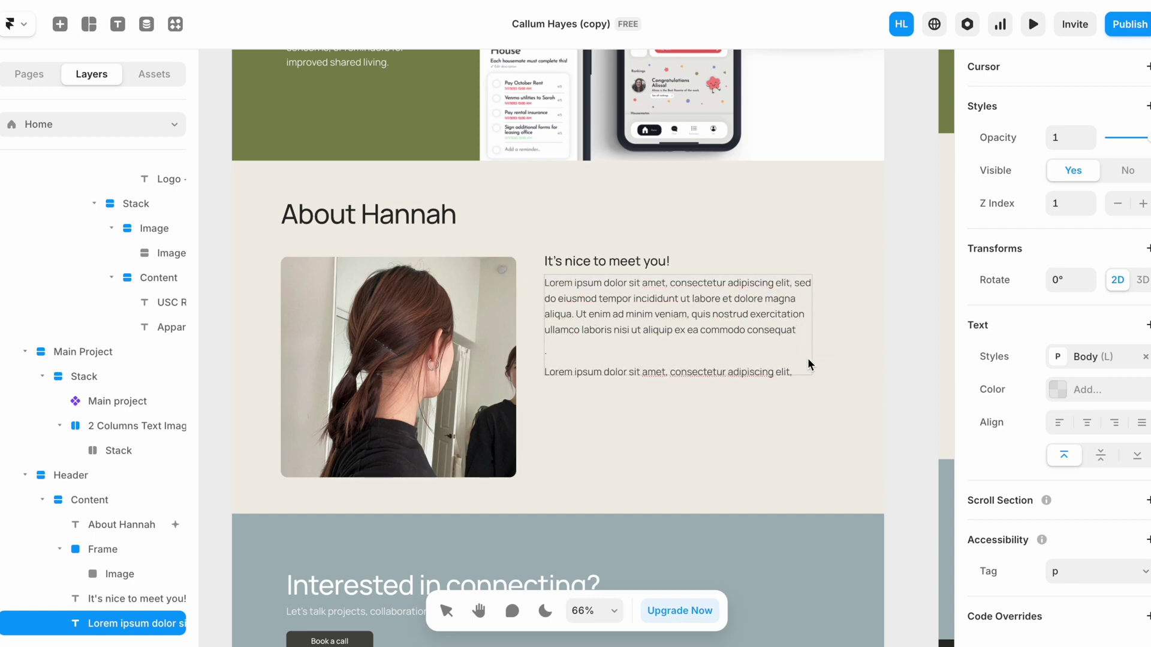
{"action": "left_click", "coordinate": [894, 344]}
Step: Change the Contact block's heading to "Connect with me."
{"action": "scroll", "coordinate": [894, 344], "scroll_direction": "down", "scroll_amount": 6}
{"action": "double_click", "coordinate": [438, 289]}
{"action": "double_click", "coordinate": [404, 328]}
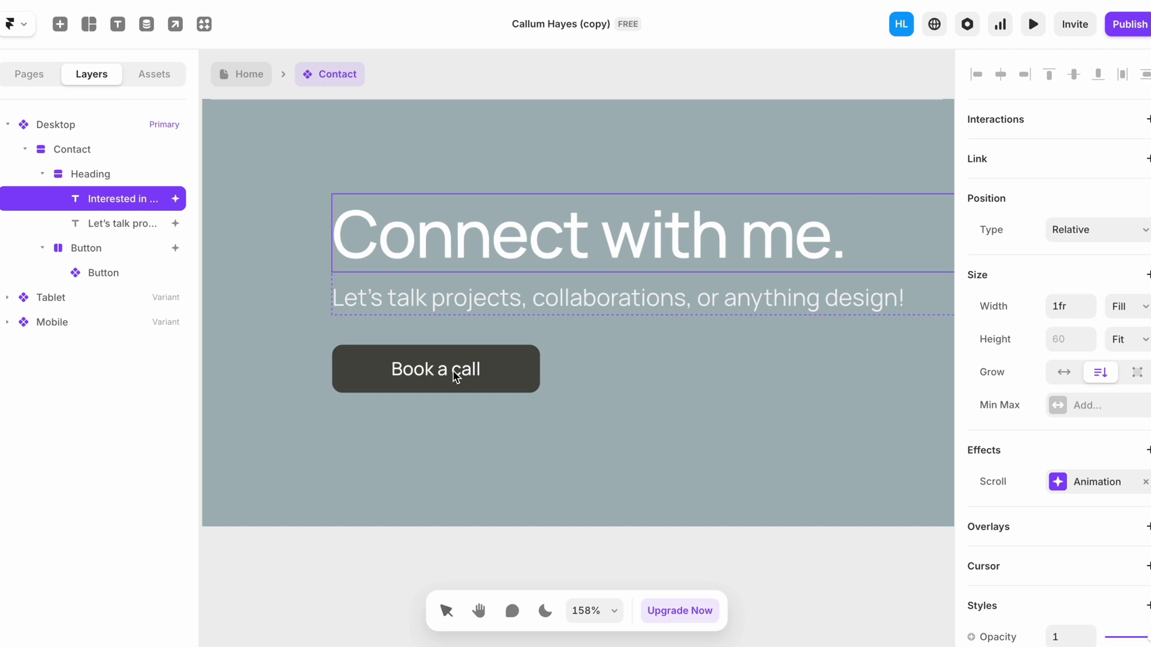
Step: Change the label of the Contact block's Book a call button to "Email"
{"action": "left_click", "coordinate": [457, 370]}
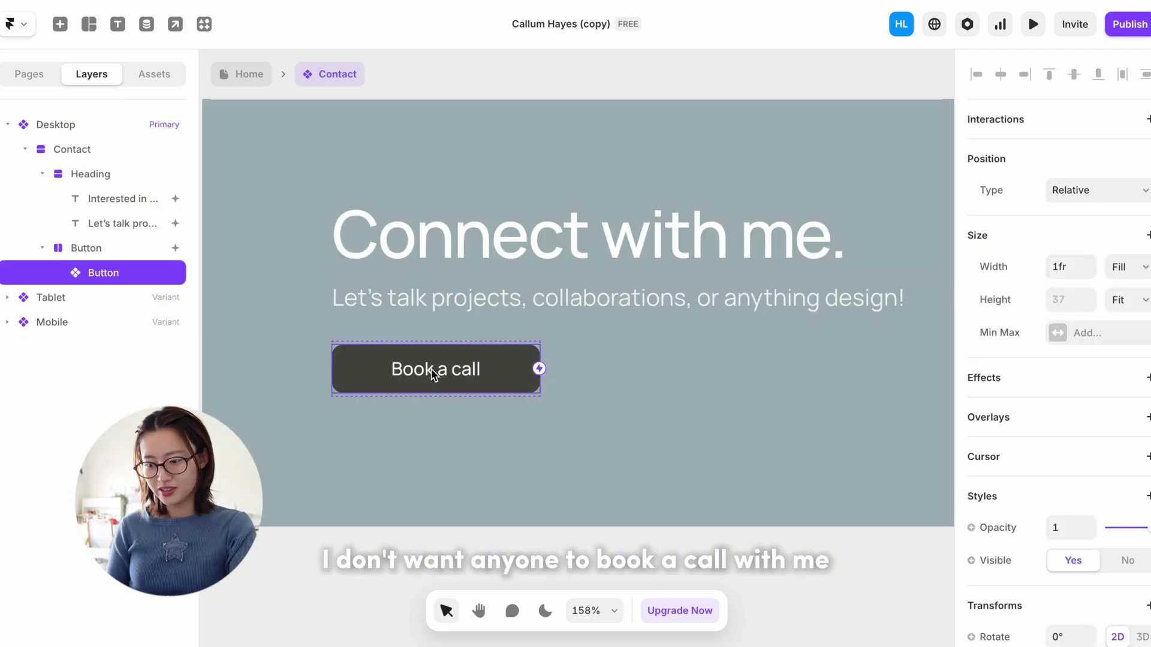
{"action": "scroll", "coordinate": [433, 373], "scroll_direction": "up", "scroll_amount": 3}
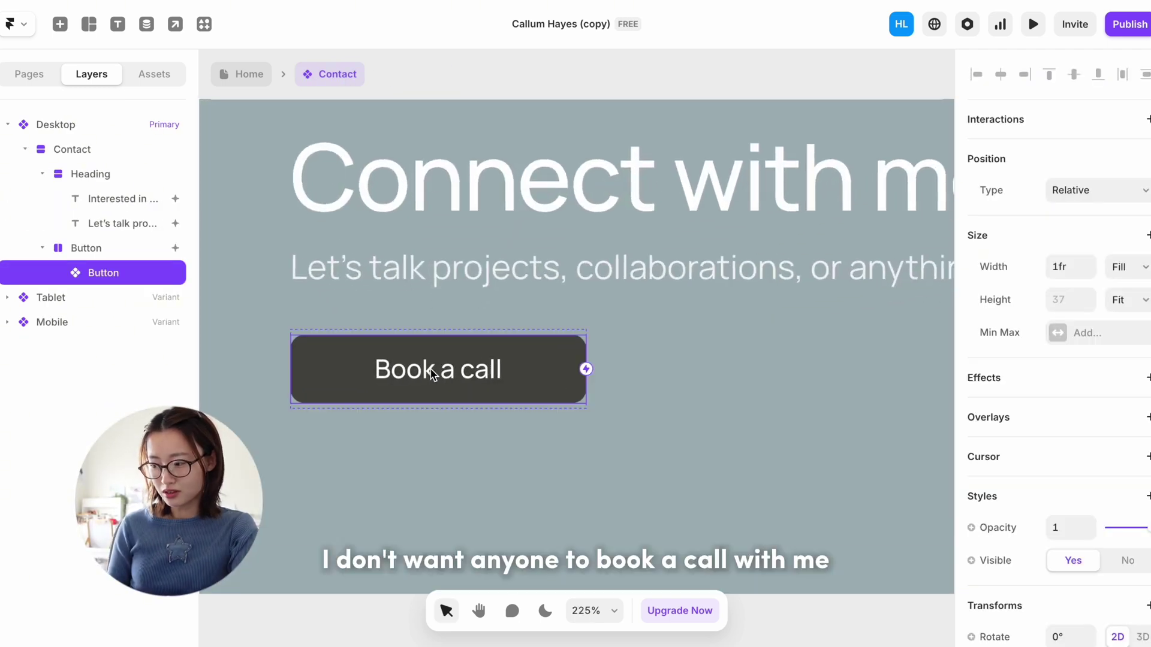
{"action": "scroll", "coordinate": [432, 373], "scroll_direction": "up", "scroll_amount": 3}
{"action": "scroll", "coordinate": [1054, 419], "scroll_direction": "down", "scroll_amount": 4}
{"action": "left_click", "coordinate": [1089, 507]}
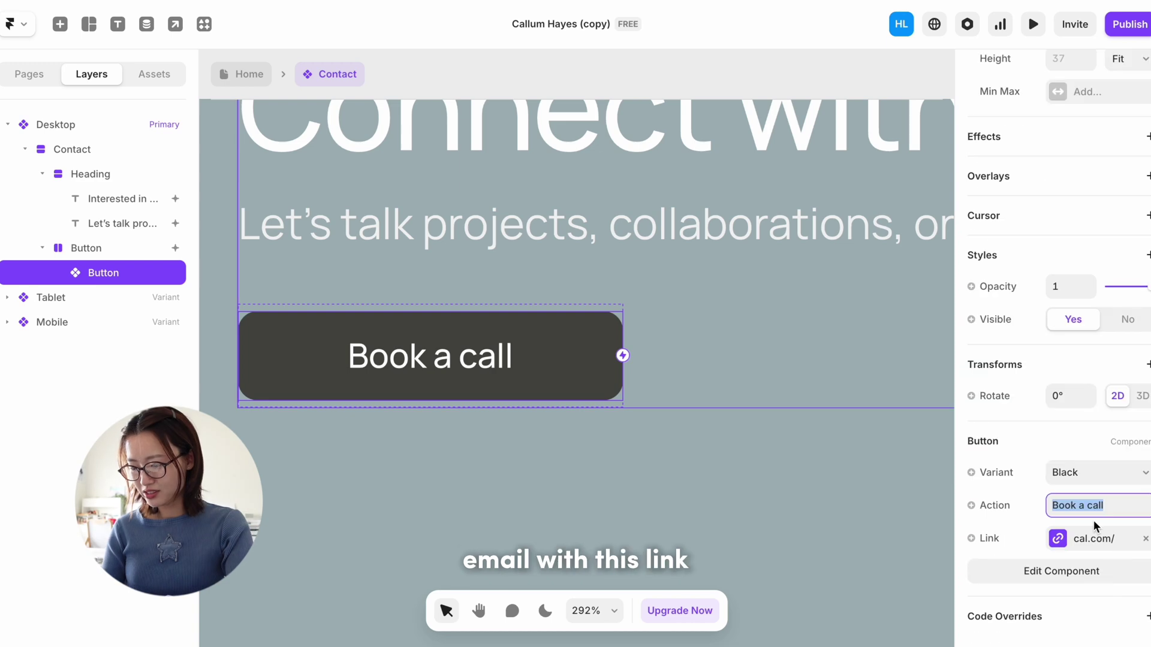
{"action": "type", "text": "Email"}
Step: Replace the Email button's link with "mailto:" plus the site owner's email address and return to the Home page
{"action": "scroll", "coordinate": [878, 485], "scroll_direction": "up", "scroll_amount": 2}
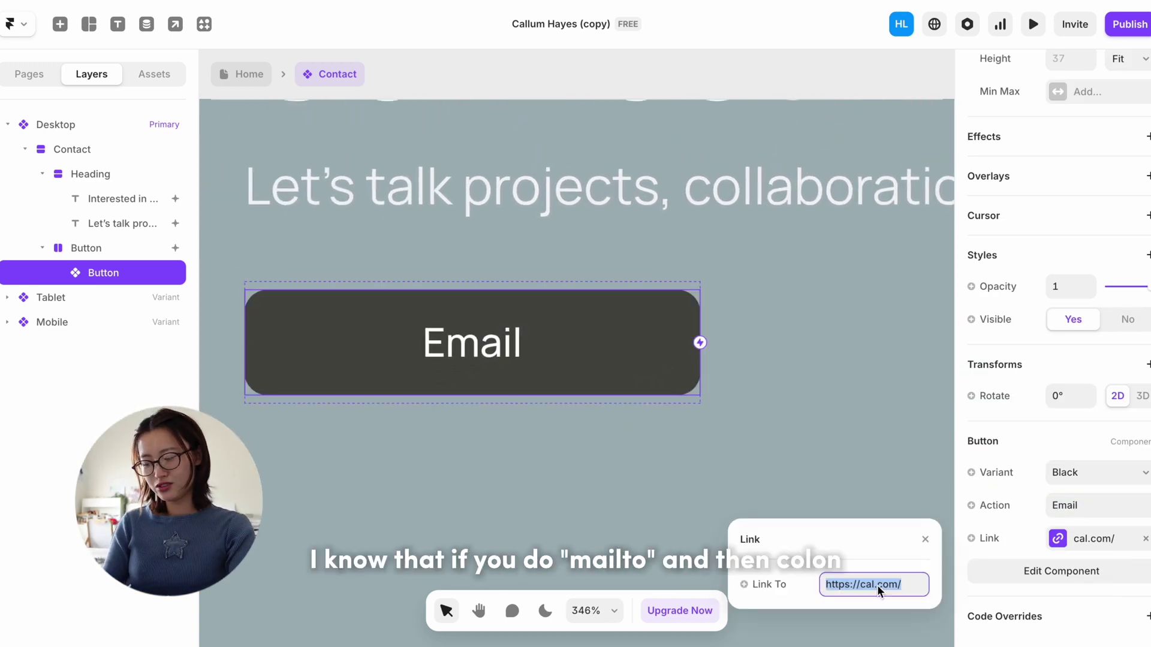
{"action": "type", "text": "mailto:"}
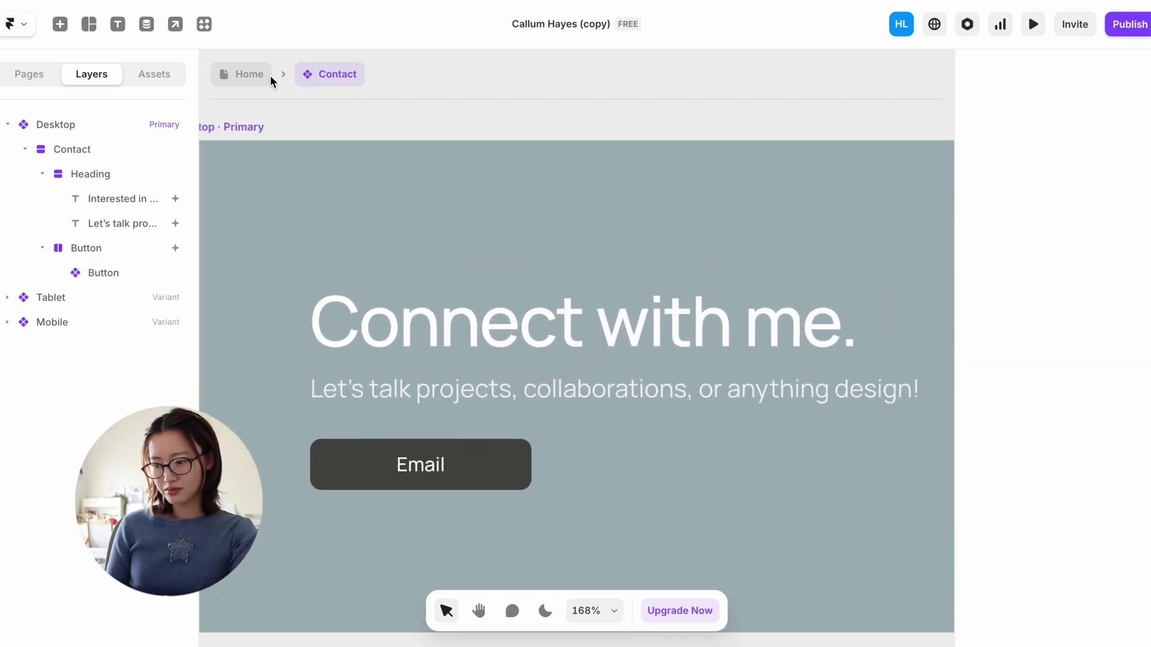
{"action": "left_click", "coordinate": [268, 78]}
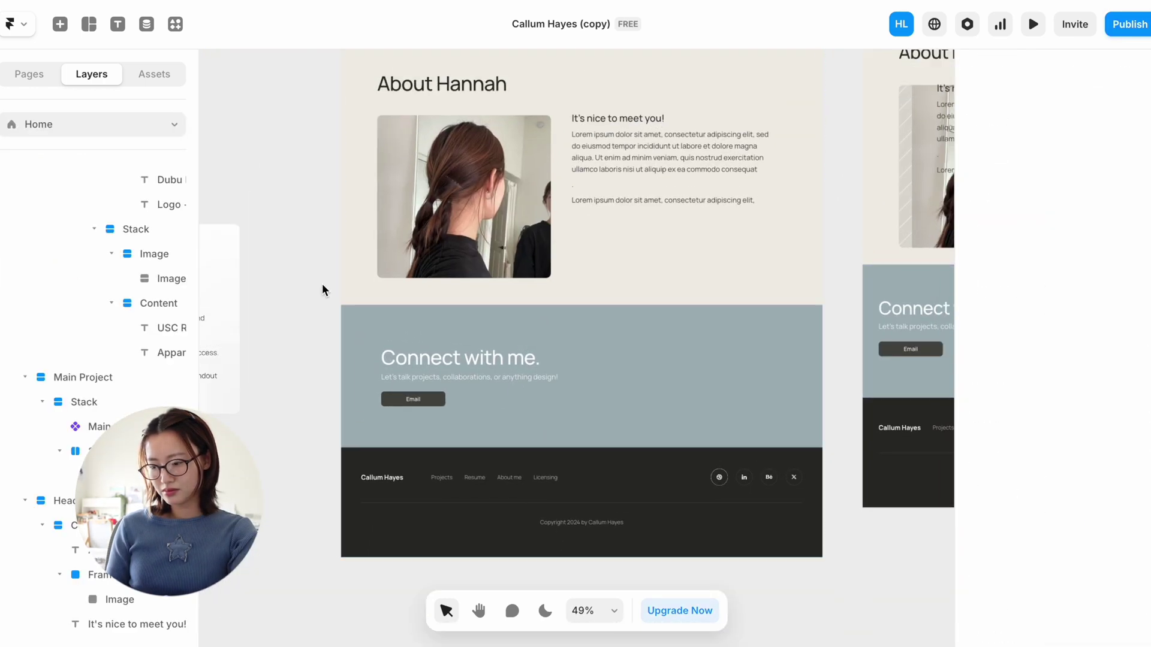
Step: Replace the template author's name in the footer component with the site owner's name
{"action": "scroll", "coordinate": [324, 294], "scroll_direction": "up", "scroll_amount": 1}
{"action": "scroll", "coordinate": [389, 381], "scroll_direction": "down", "scroll_amount": 3}
{"action": "scroll", "coordinate": [391, 380], "scroll_direction": "up", "scroll_amount": 5}
{"action": "scroll", "coordinate": [391, 380], "scroll_direction": "up", "scroll_amount": 1}
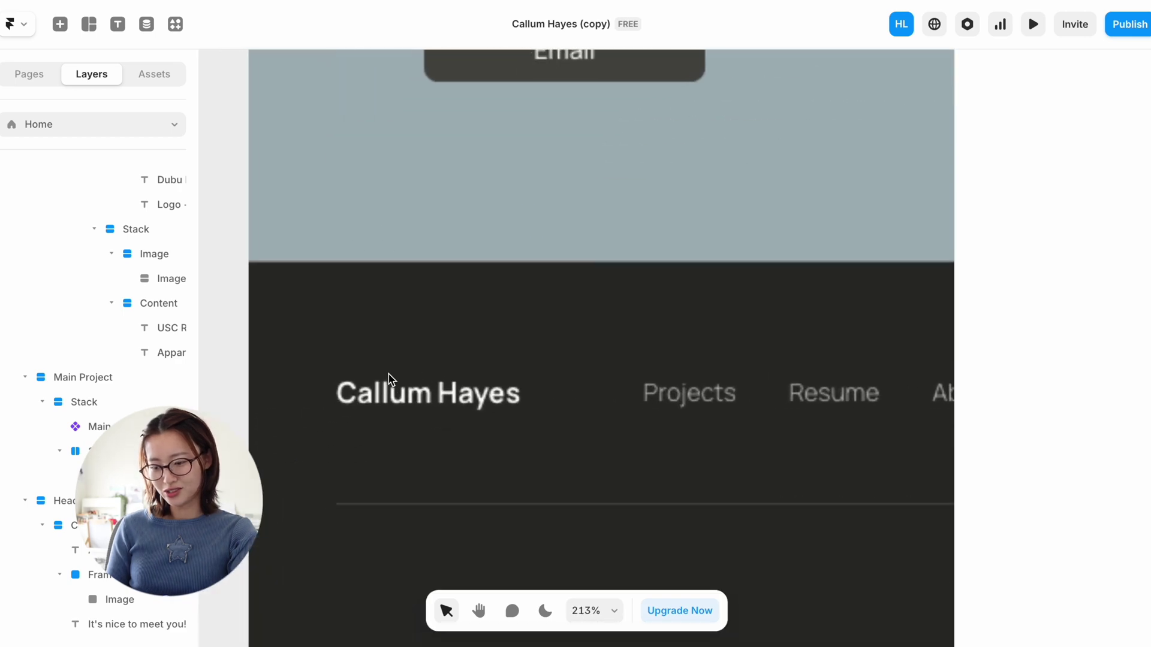
{"action": "double_click", "coordinate": [419, 391]}
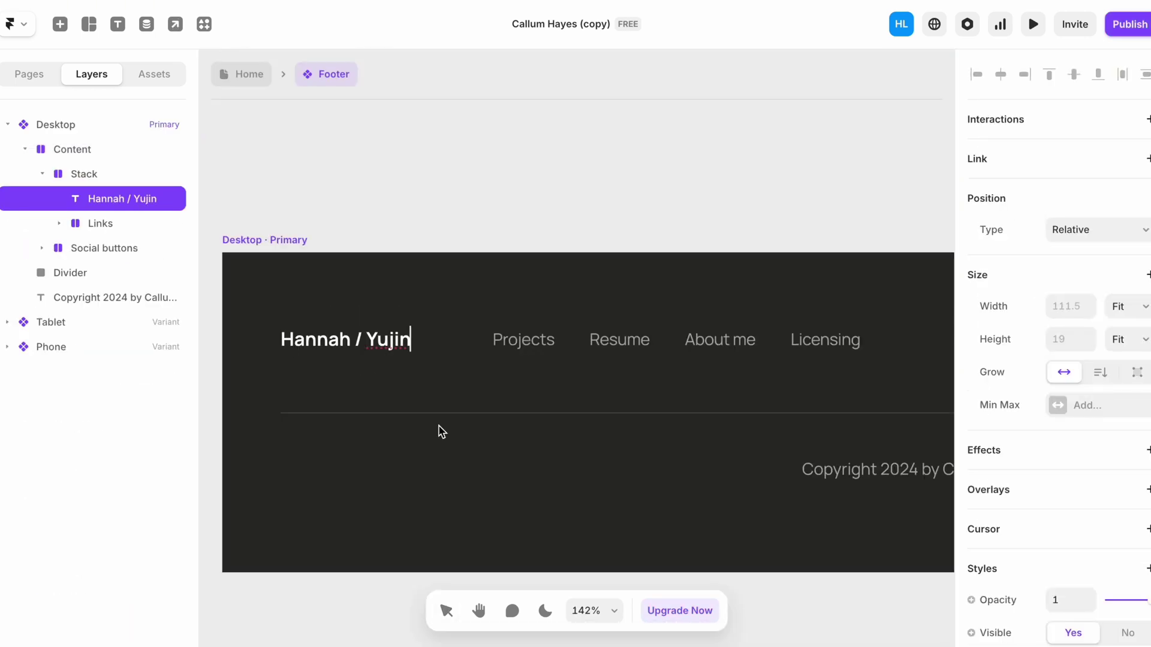
{"action": "scroll", "coordinate": [642, 342], "scroll_direction": "up", "scroll_amount": 3}
Step: Delete the footer's Licensing link and rename its Projects link to "Work"
{"action": "left_click", "coordinate": [642, 342]}
{"action": "key", "text": "Delete"}
{"action": "scroll", "coordinate": [577, 342], "scroll_direction": "down", "scroll_amount": 5}
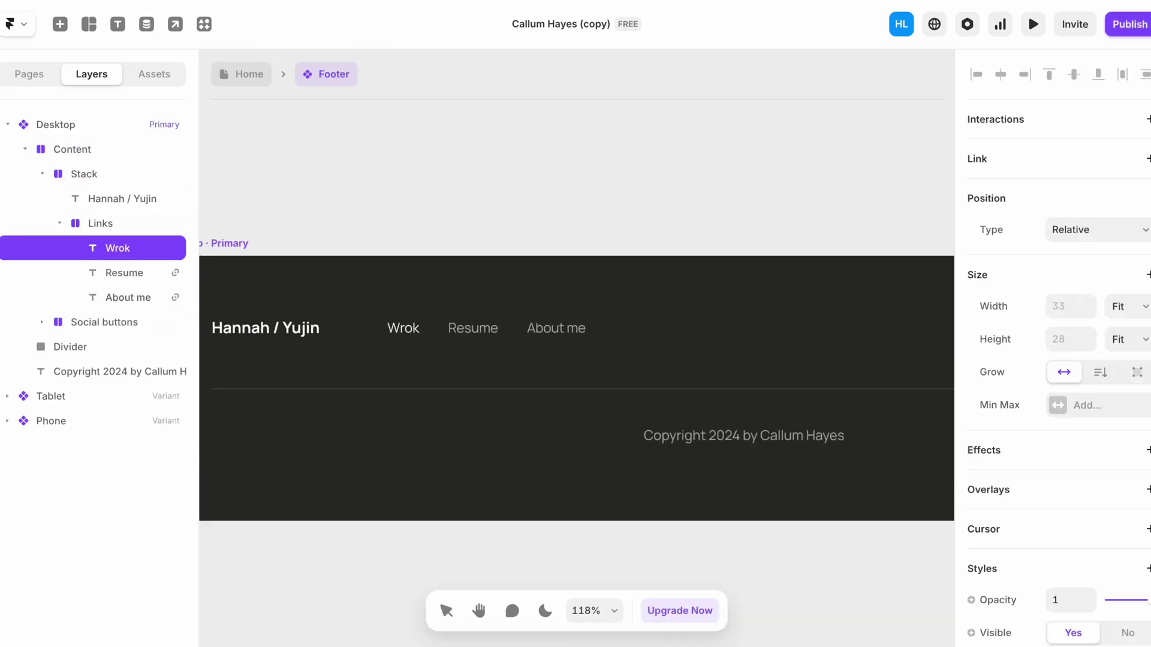
Step: Shorten the footer's About me link to "About" and update the copyright line to 2025 with the site owner's name
{"action": "double_click", "coordinate": [555, 327]}
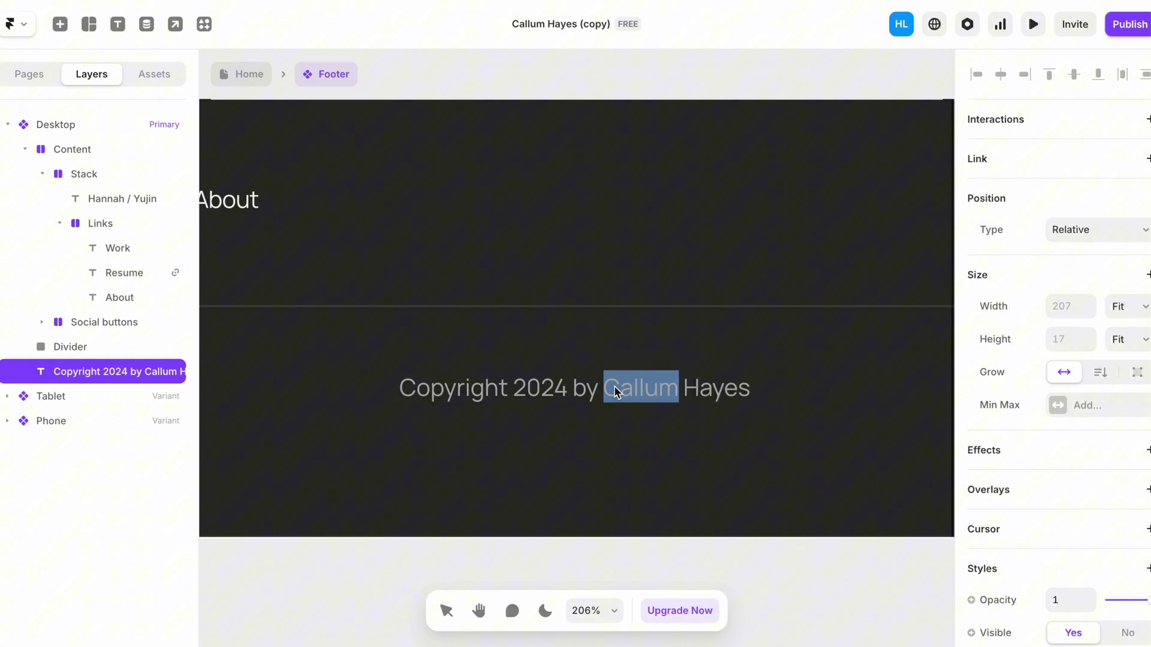
{"action": "type", "text": "Hannah / Yujin"}
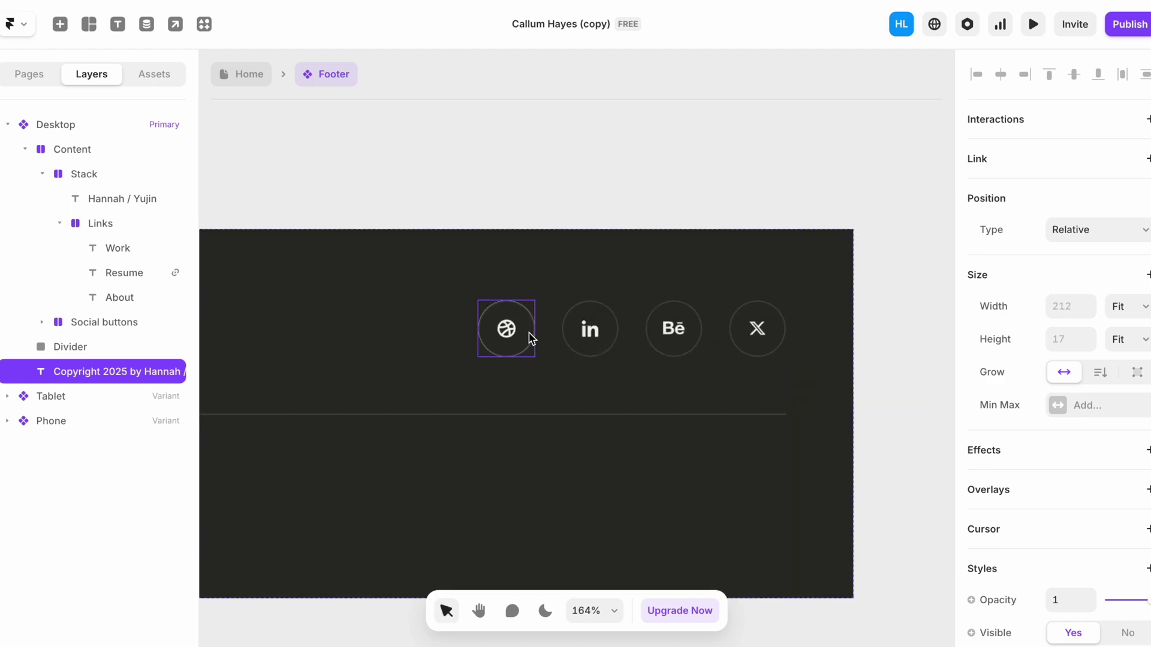
Step: Delete the Behance and X icons from the footer's social buttons, keeping only Dribbble and LinkedIn
{"action": "left_click", "coordinate": [530, 334]}
{"action": "key", "text": "Delete"}
{"action": "left_click", "coordinate": [590, 329]}
{"action": "key", "text": "Delete"}
{"action": "left_click", "coordinate": [665, 329]}
{"action": "key", "text": "Delete"}
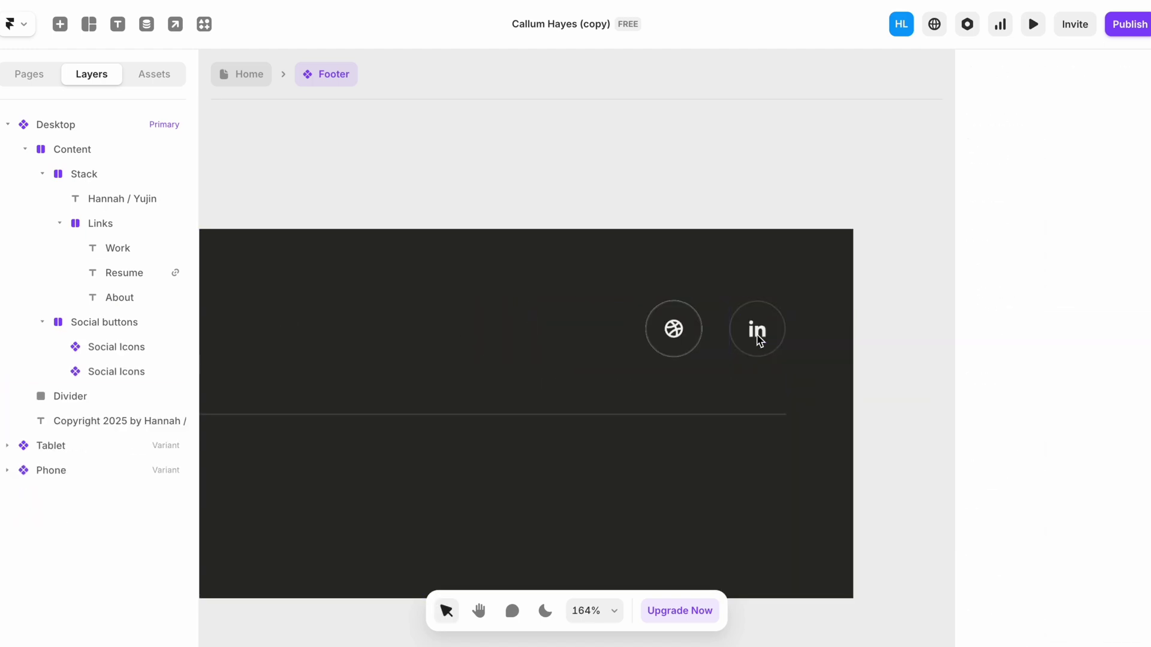
Step: Replace the About section's placeholder text with the bio paragraph starting "As I wrap up my design studies @ USC"
{"action": "scroll", "coordinate": [771, 329], "scroll_direction": "down", "scroll_amount": 5}
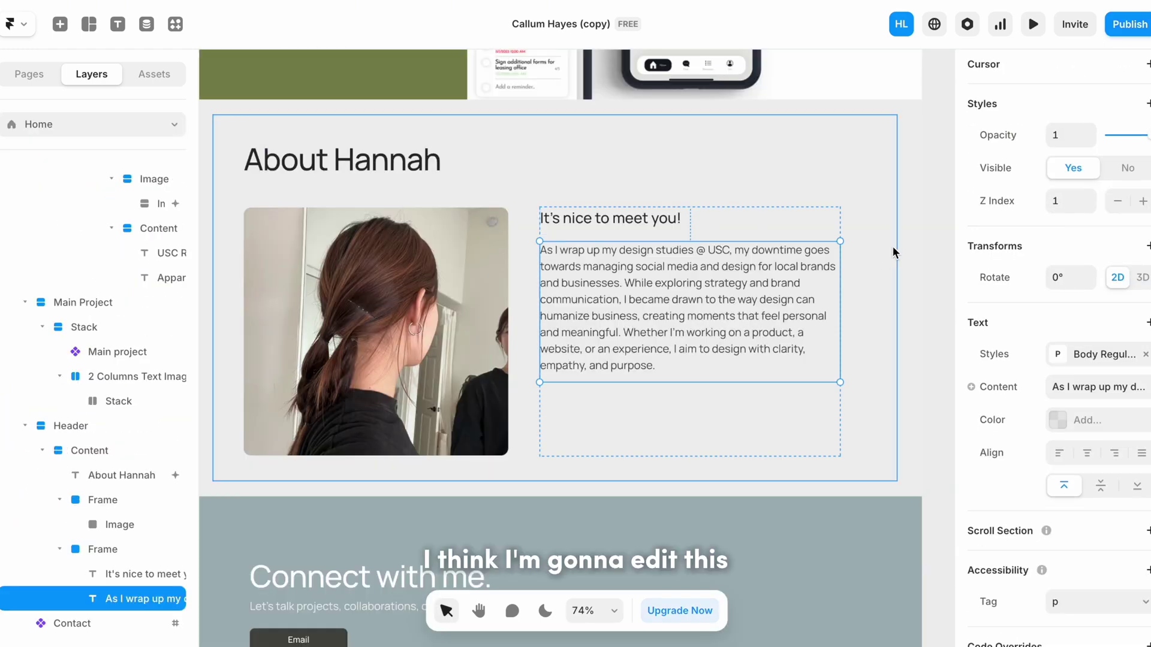
{"action": "left_click", "coordinate": [932, 250]}
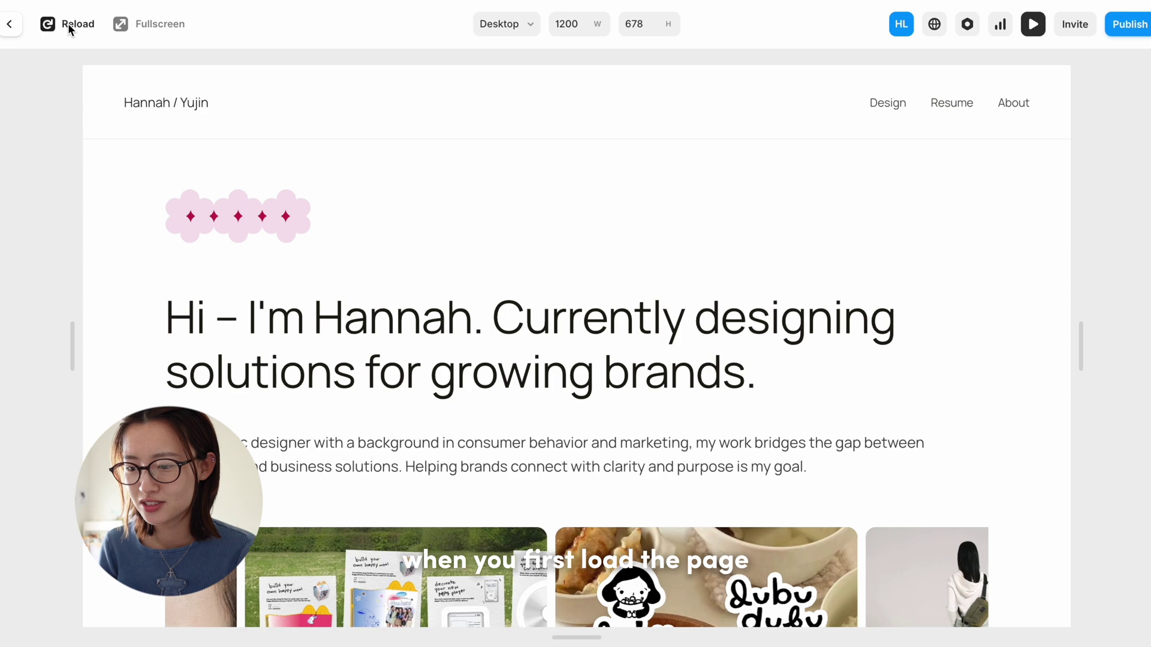
Step: Reload the desktop site preview and check the hero's loading motion effects and moving image strip
{"action": "left_click", "coordinate": [69, 25]}
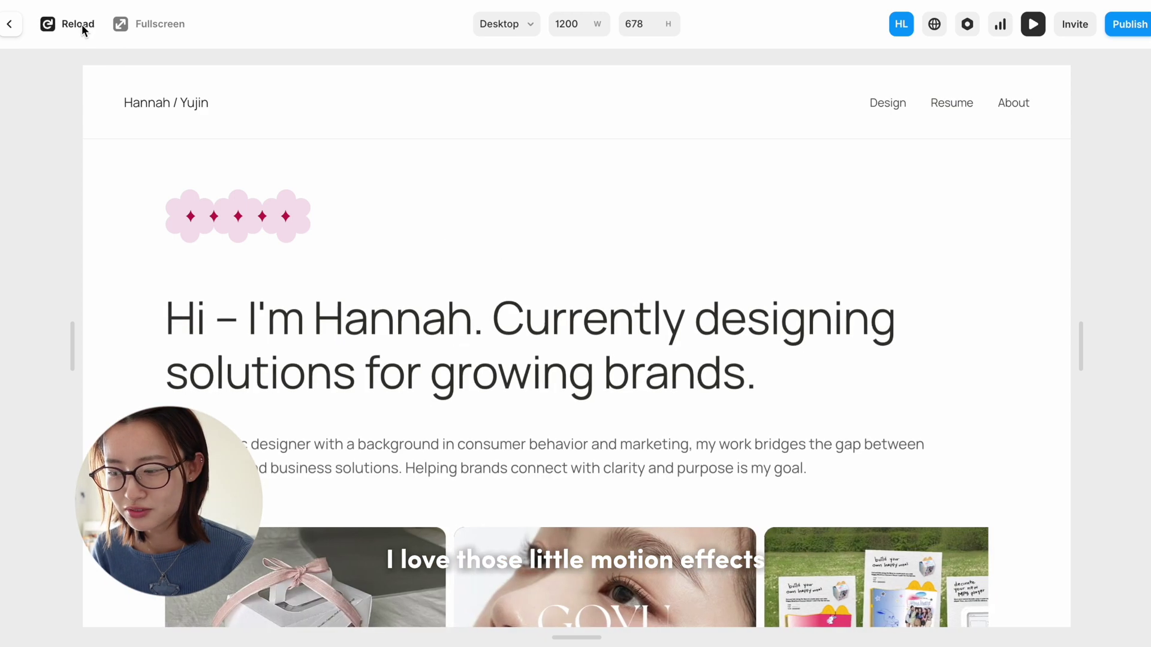
{"action": "scroll", "coordinate": [518, 258], "scroll_direction": "down", "scroll_amount": 1}
{"action": "scroll", "coordinate": [721, 219], "scroll_direction": "up", "scroll_amount": 1}
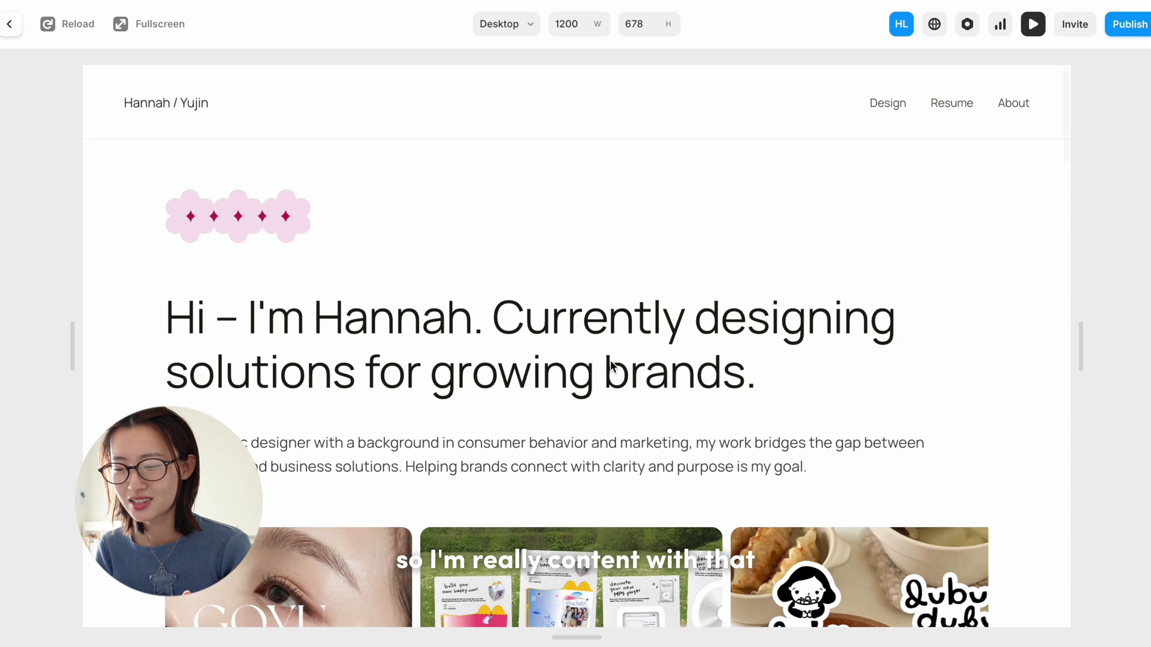
{"action": "scroll", "coordinate": [581, 323], "scroll_direction": "down", "scroll_amount": 2}
{"action": "scroll", "coordinate": [581, 324], "scroll_direction": "down", "scroll_amount": 5}
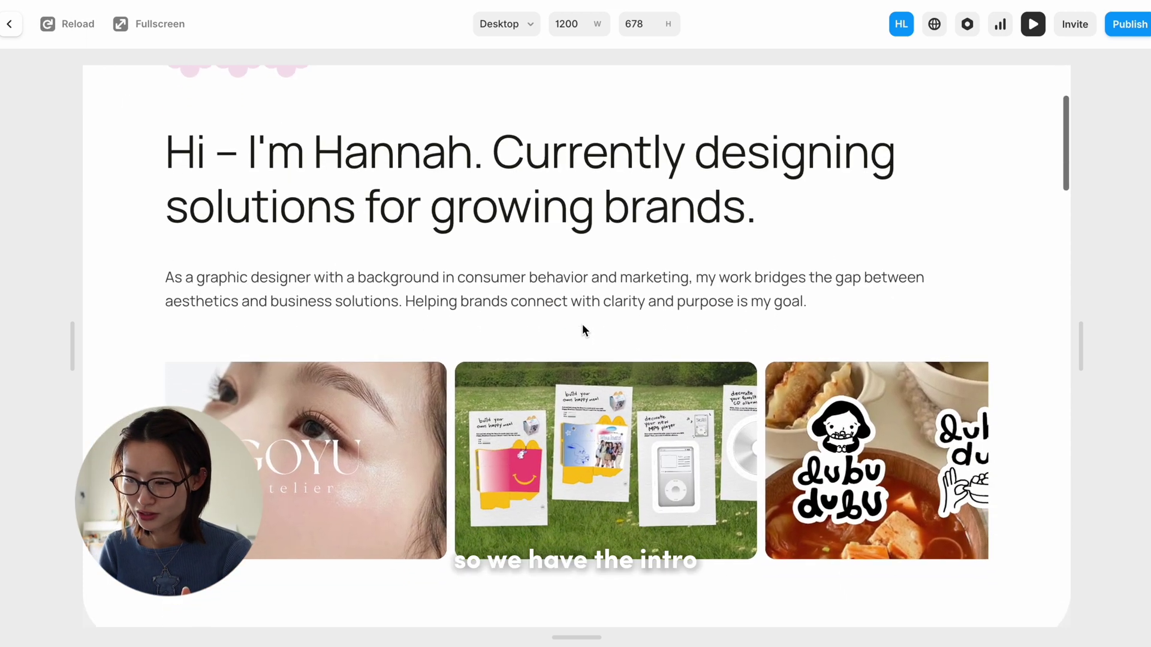
{"action": "scroll", "coordinate": [582, 324], "scroll_direction": "up", "scroll_amount": 1}
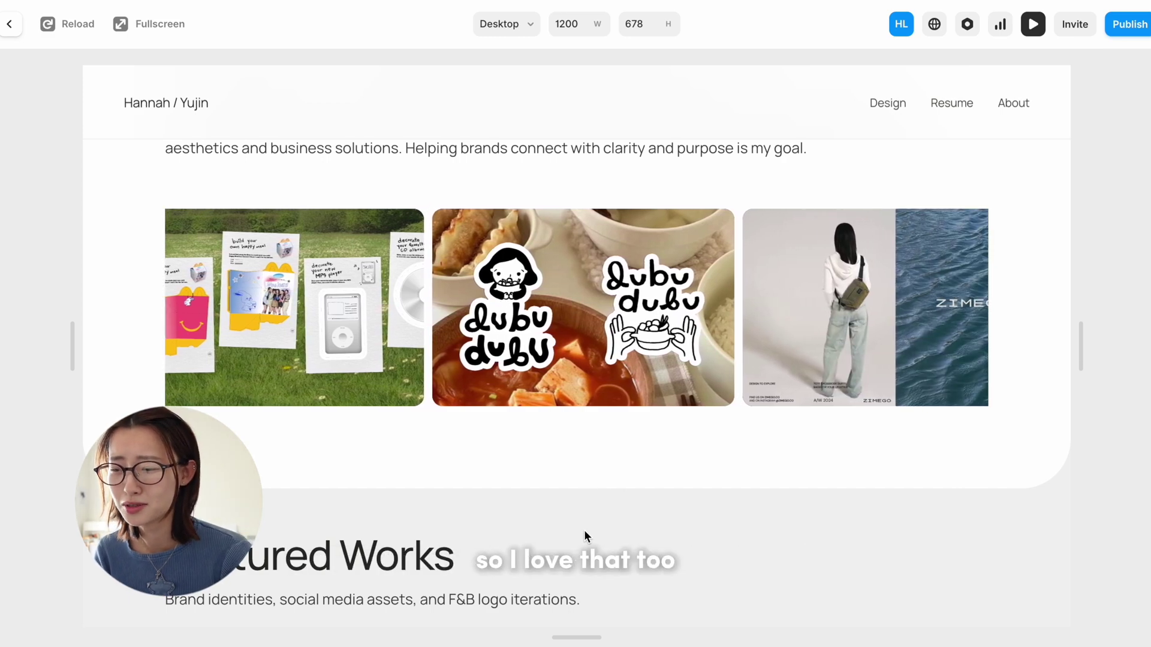
Step: Review the previewed page from the Featured Works grid through the project feature and About section to the Contact block
{"action": "scroll", "coordinate": [583, 530], "scroll_direction": "up", "scroll_amount": 1}
{"action": "scroll", "coordinate": [584, 529], "scroll_direction": "down", "scroll_amount": 7}
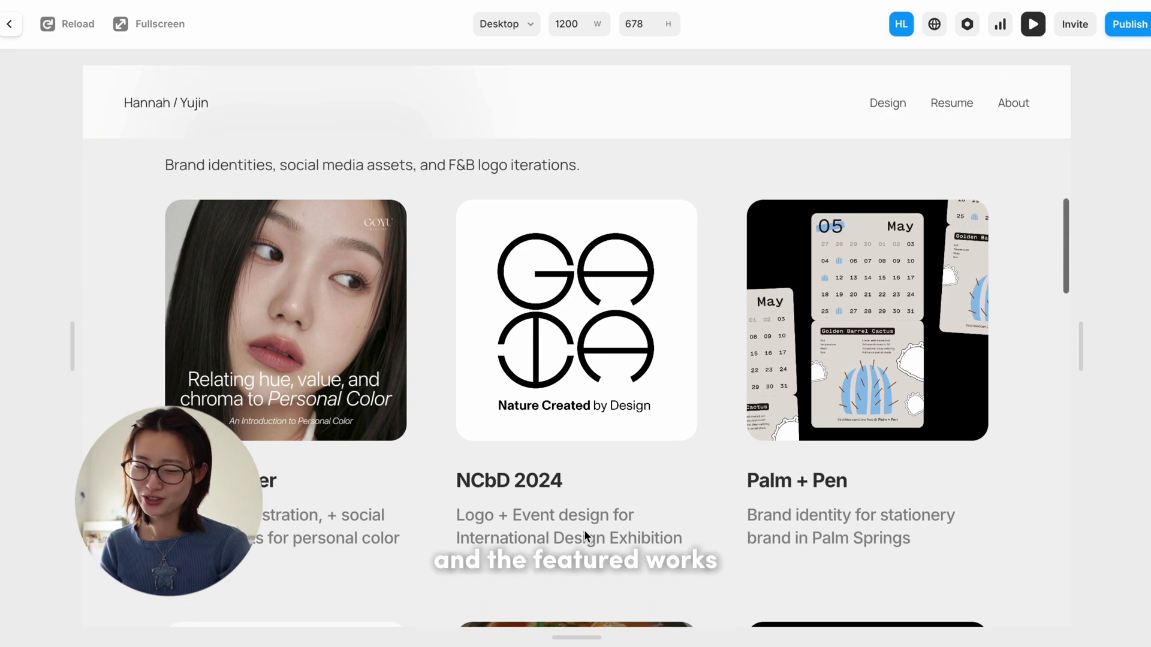
{"action": "scroll", "coordinate": [584, 529], "scroll_direction": "up", "scroll_amount": 1}
{"action": "scroll", "coordinate": [584, 529], "scroll_direction": "down", "scroll_amount": 1}
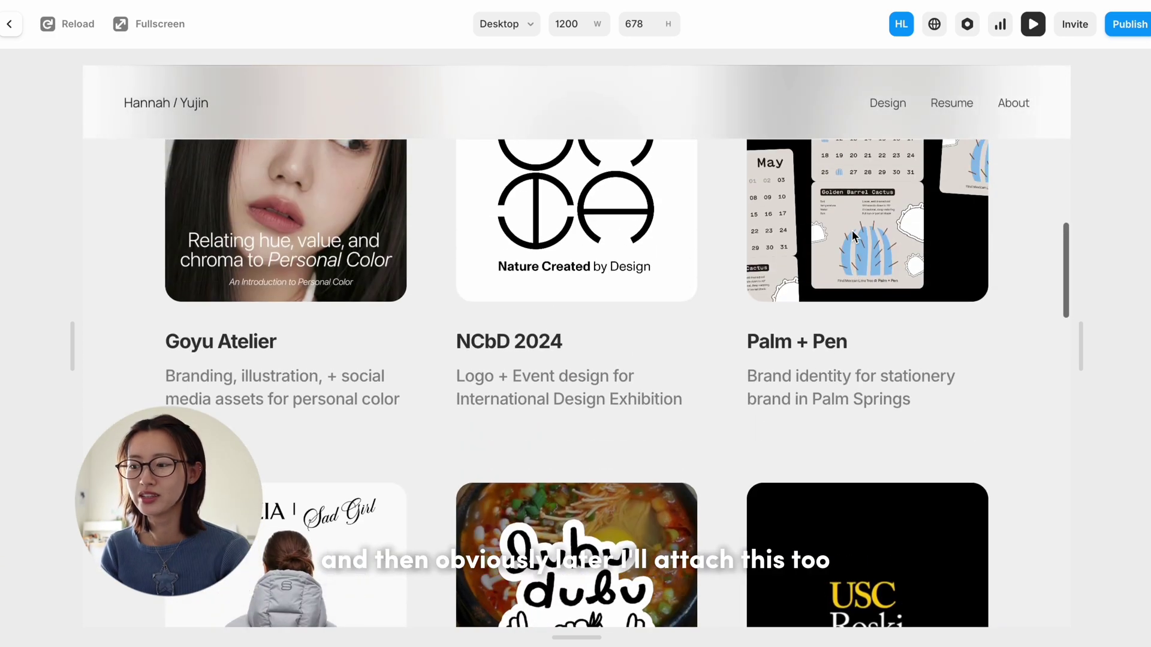
{"action": "scroll", "coordinate": [852, 230], "scroll_direction": "up", "scroll_amount": 3}
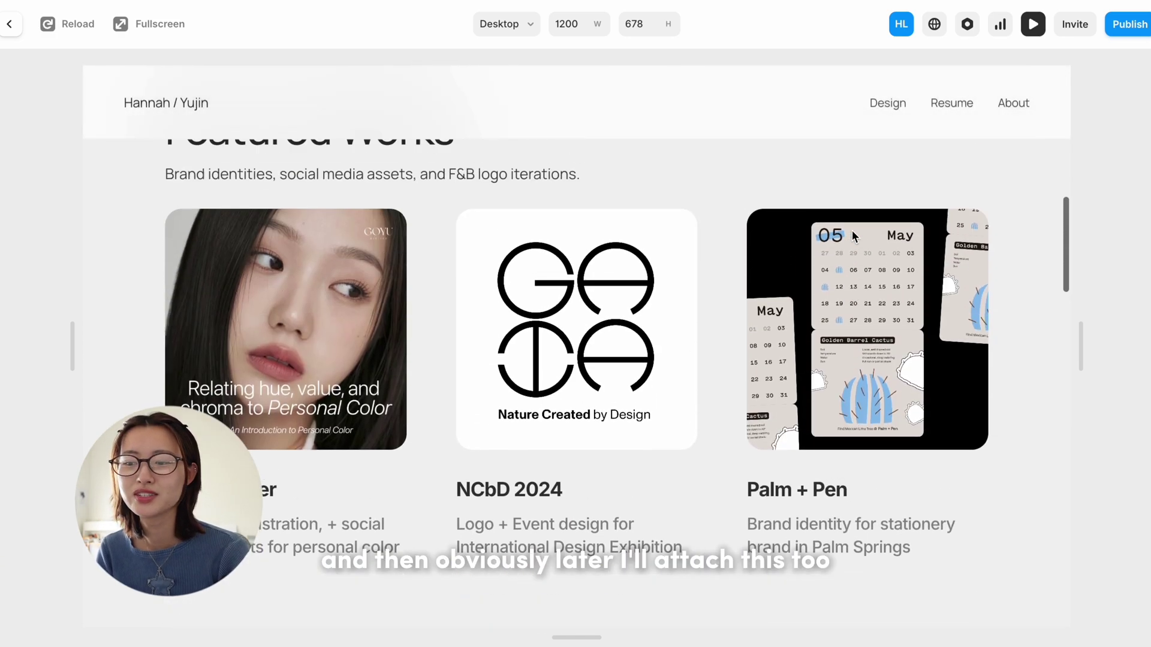
{"action": "scroll", "coordinate": [851, 230], "scroll_direction": "down", "scroll_amount": 2}
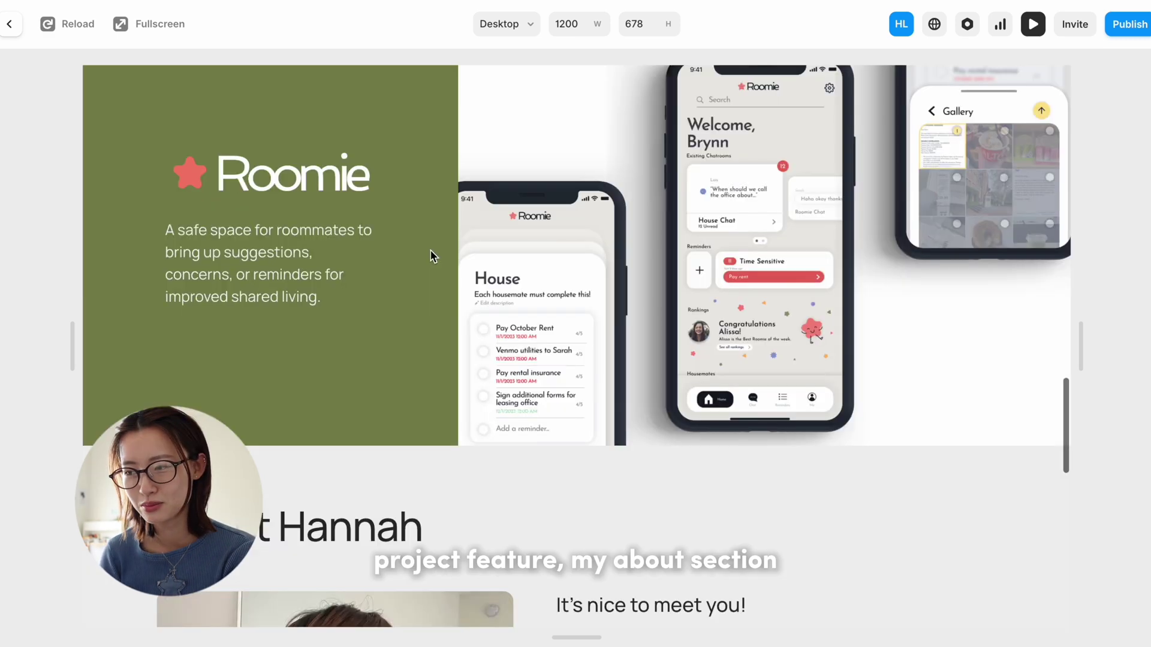
{"action": "scroll", "coordinate": [429, 250], "scroll_direction": "down", "scroll_amount": 5}
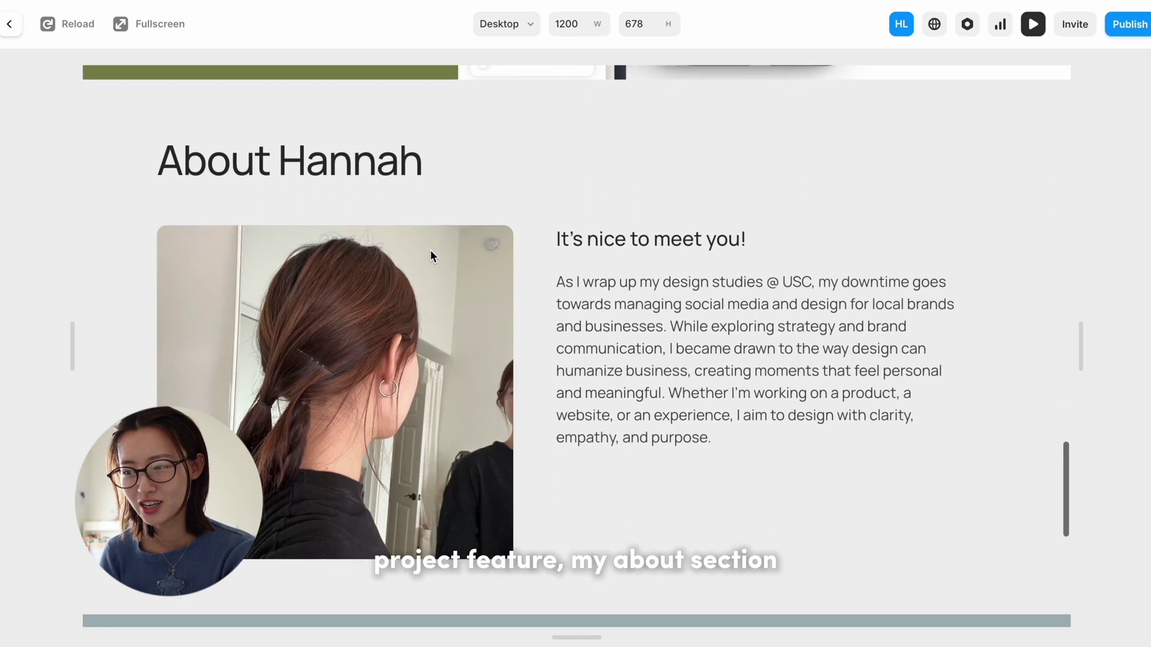
{"action": "scroll", "coordinate": [431, 252], "scroll_direction": "down", "scroll_amount": 4}
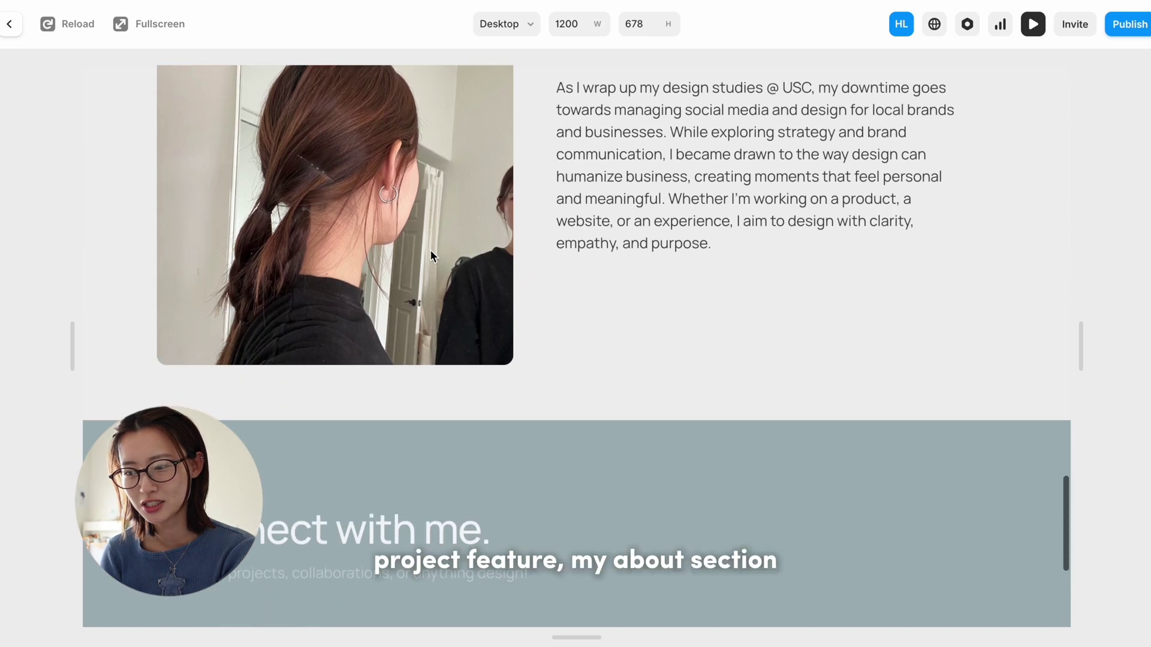